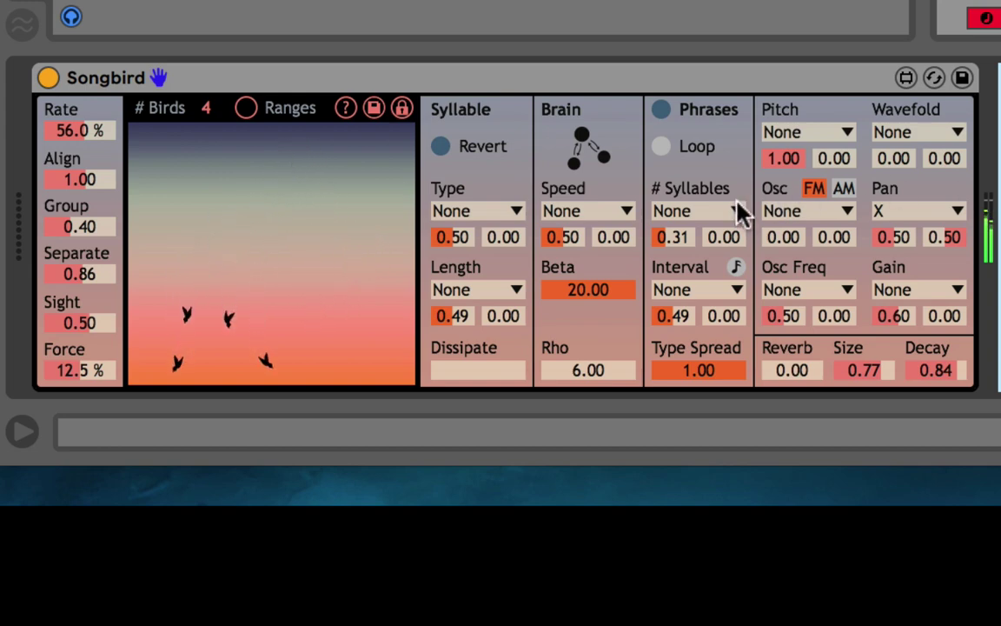
# View the modulation sources available for Pitch and leave the source set to None.
pyautogui.click(814, 133)
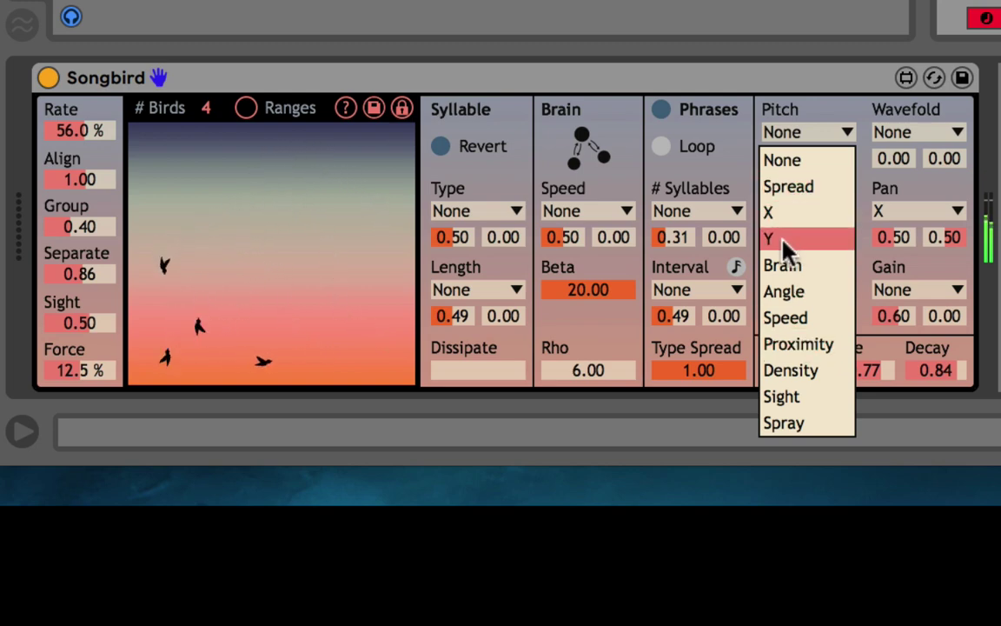
pyautogui.click(855, 286)
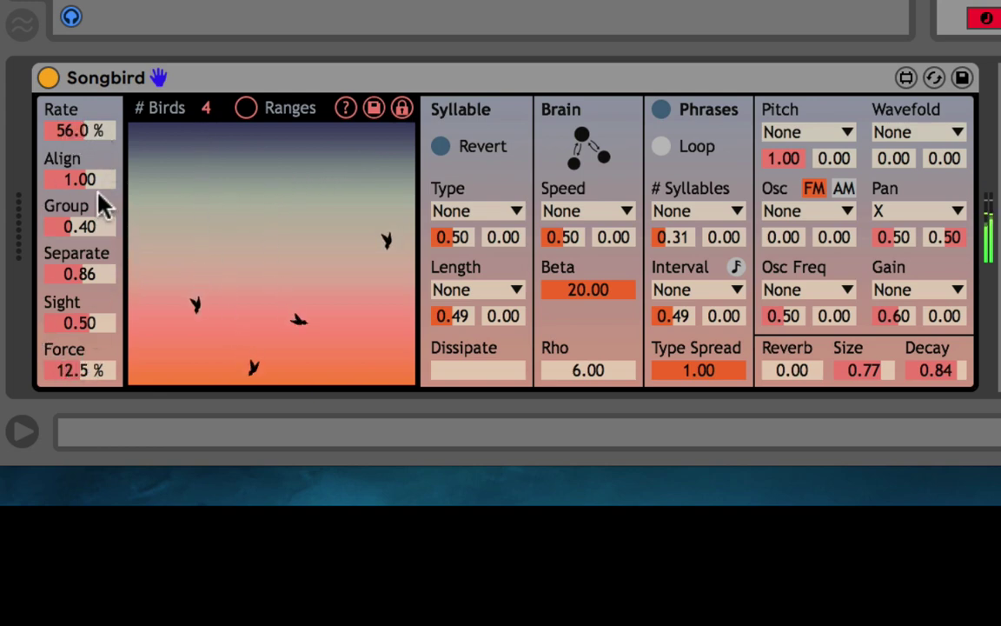
# Try different Rate values for the birds, such as 45%, and reset Rate to its default of 56%.
pyautogui.click(69, 132)
pyautogui.moveTo(70, 138); pyautogui.dragTo(59, 211)
pyautogui.moveTo(72, 132)
pyautogui.mouseDown()
pyautogui.moveTo(49, 18)
pyautogui.moveTo(42, 116)
pyautogui.moveTo(36, 43)
pyautogui.moveTo(35, 83)
pyautogui.mouseUp()
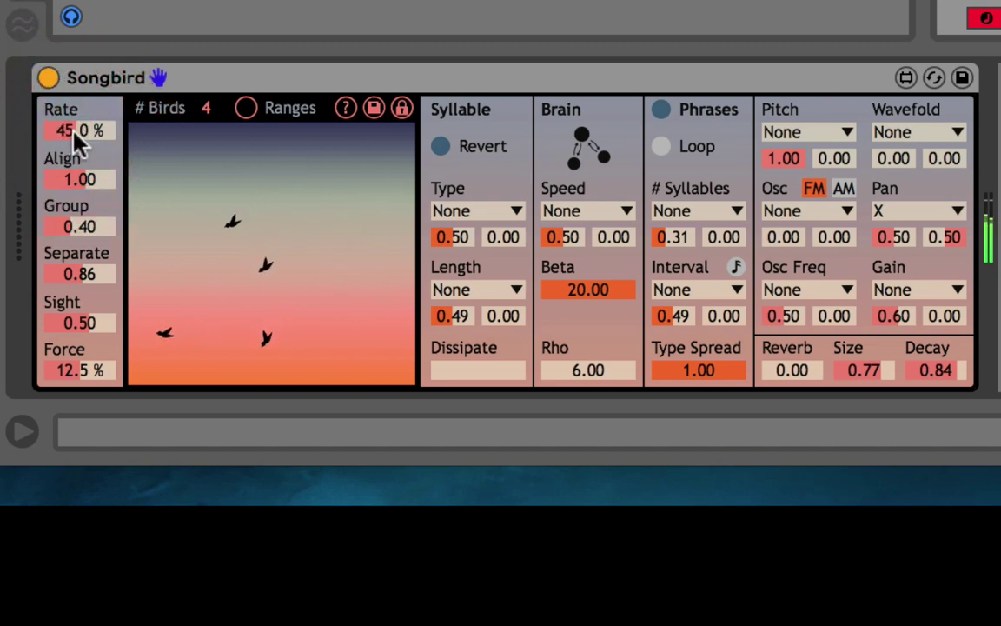
pyautogui.doubleClick(71, 130)
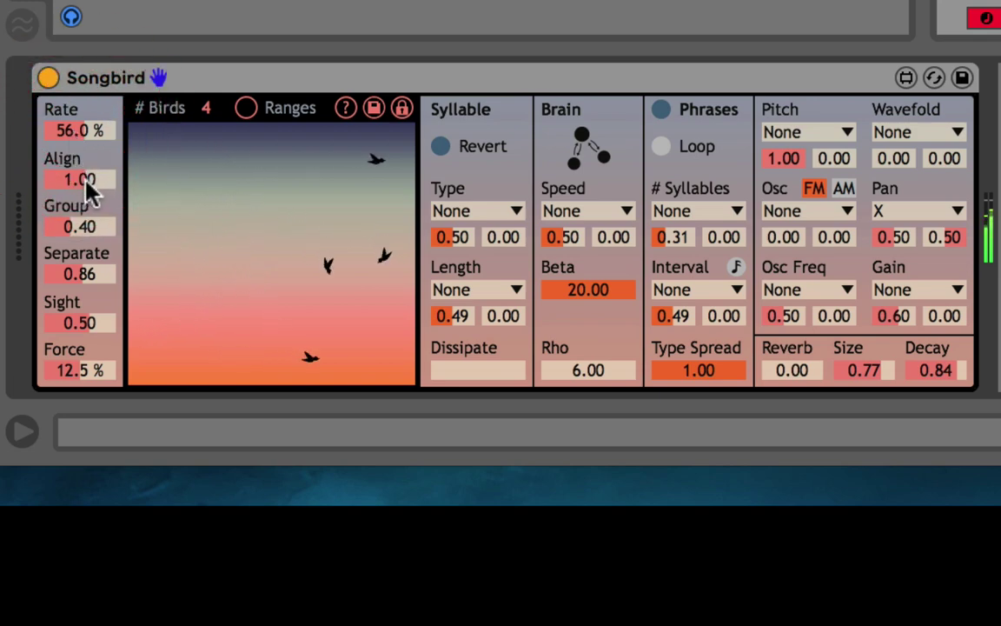
# Try Align at 3.00 and at 0.22 to compare the flocking, and reset it to its default of 1.00.
pyautogui.moveTo(85, 180); pyautogui.dragTo(49, 19)
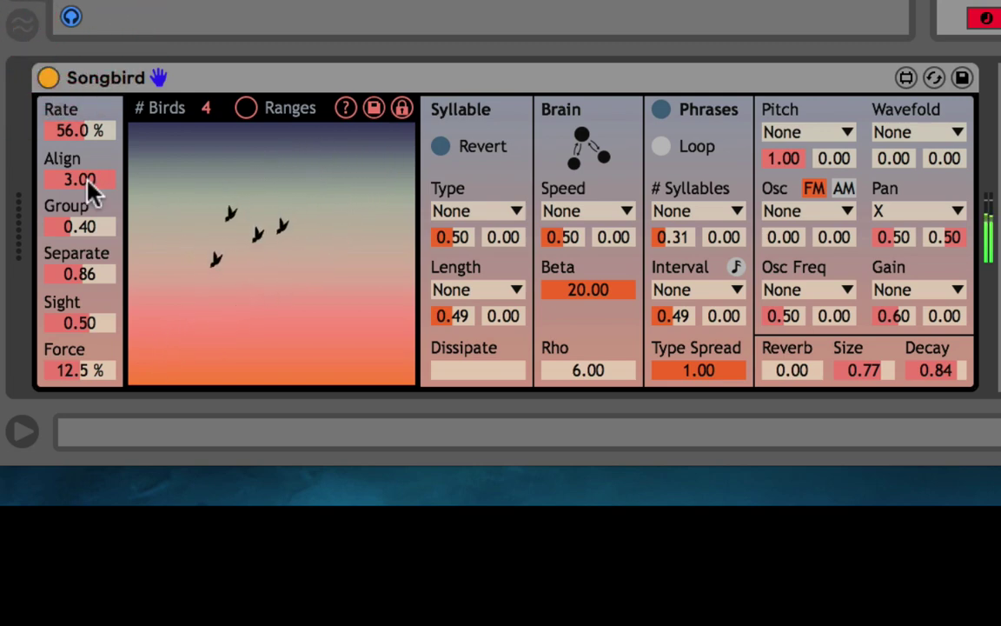
pyautogui.moveTo(87, 181); pyautogui.dragTo(75, 347)
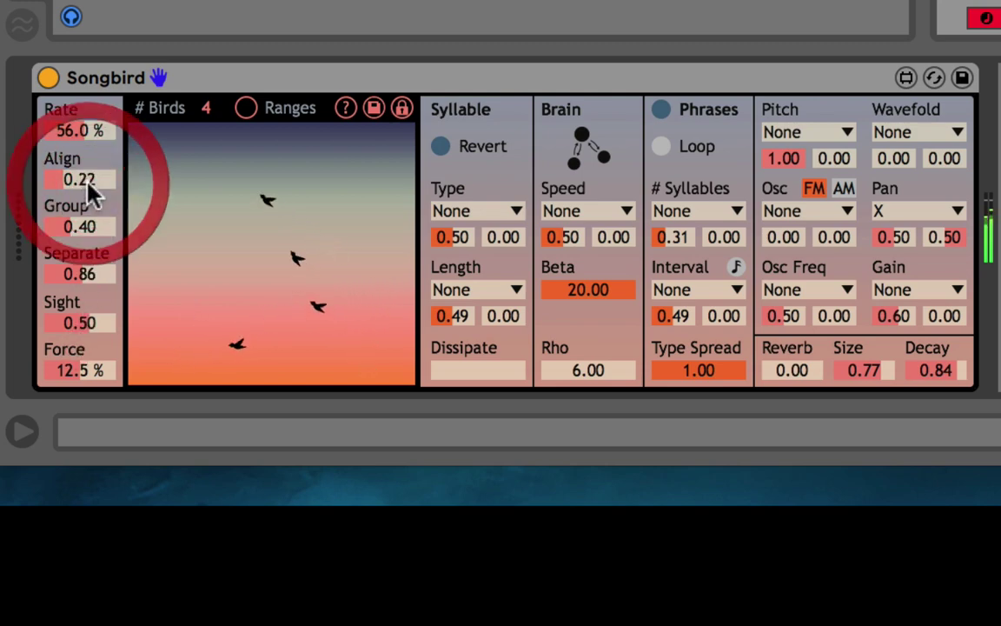
pyautogui.click(88, 185)
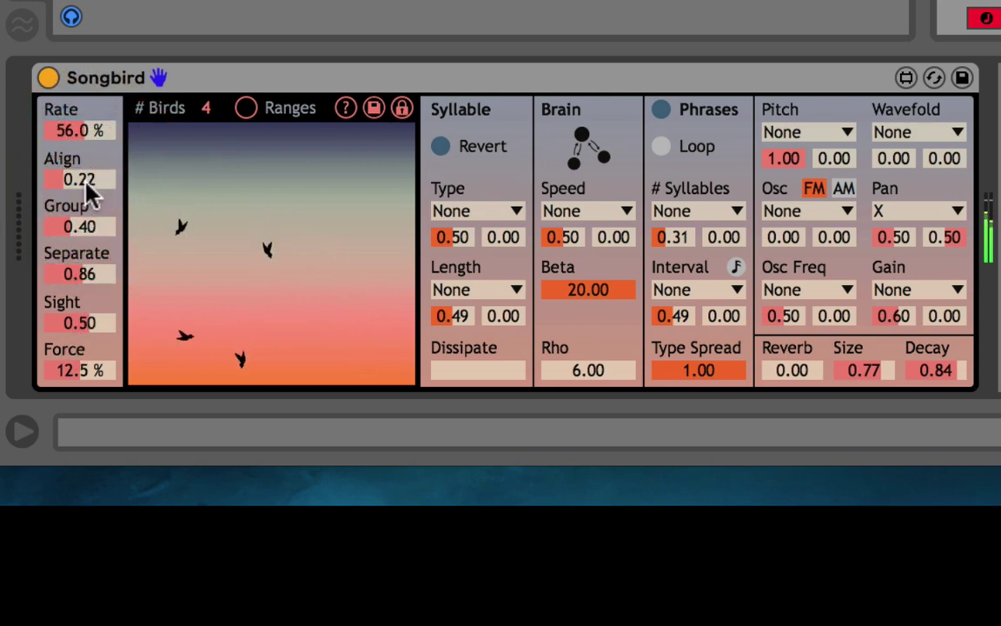
pyautogui.doubleClick(88, 185)
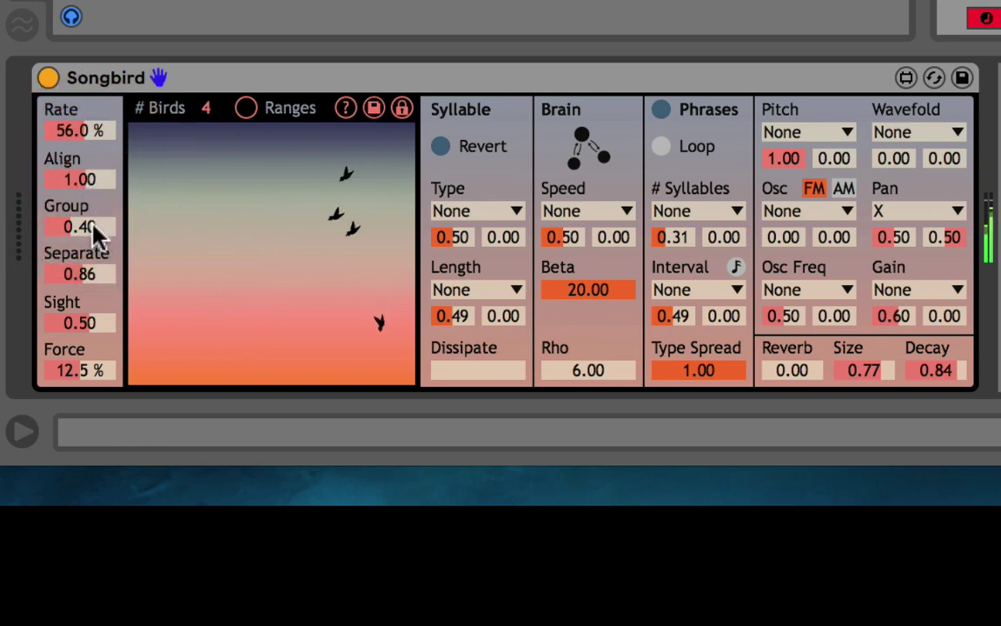
# Try Group at 3.00 and at 0.19 to compare the flocking, and reset it to its default of 0.40.
pyautogui.moveTo(94, 228); pyautogui.dragTo(52, 83)
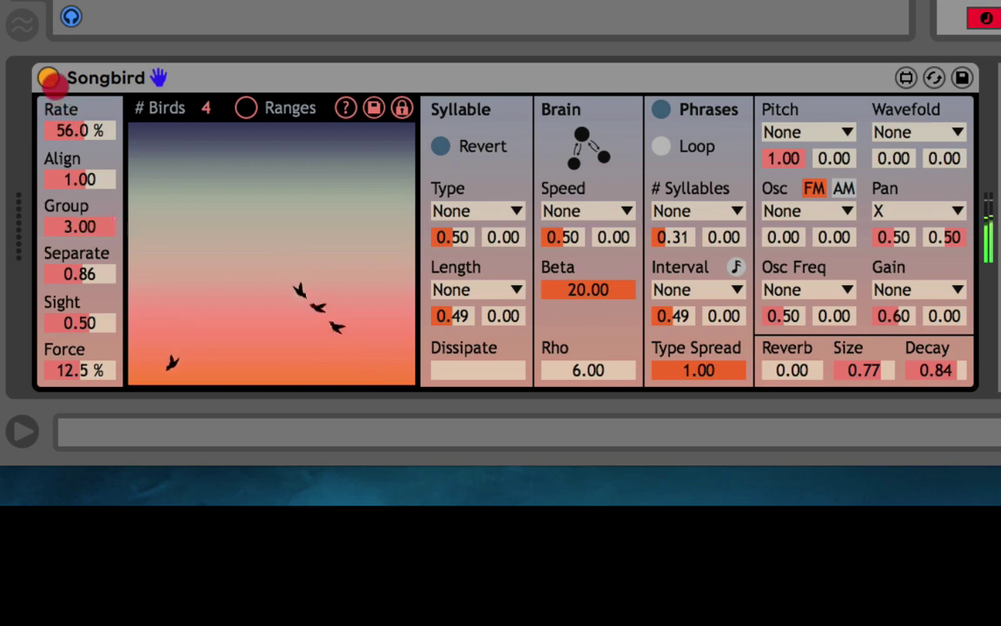
pyautogui.click(91, 227)
pyautogui.moveTo(91, 227); pyautogui.dragTo(81, 407)
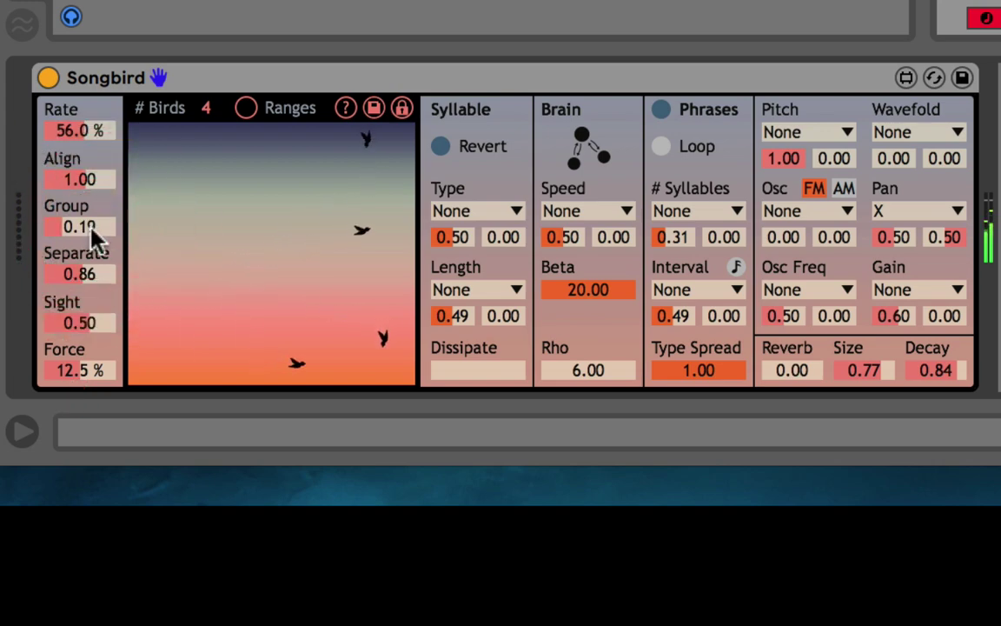
pyautogui.doubleClick(92, 231)
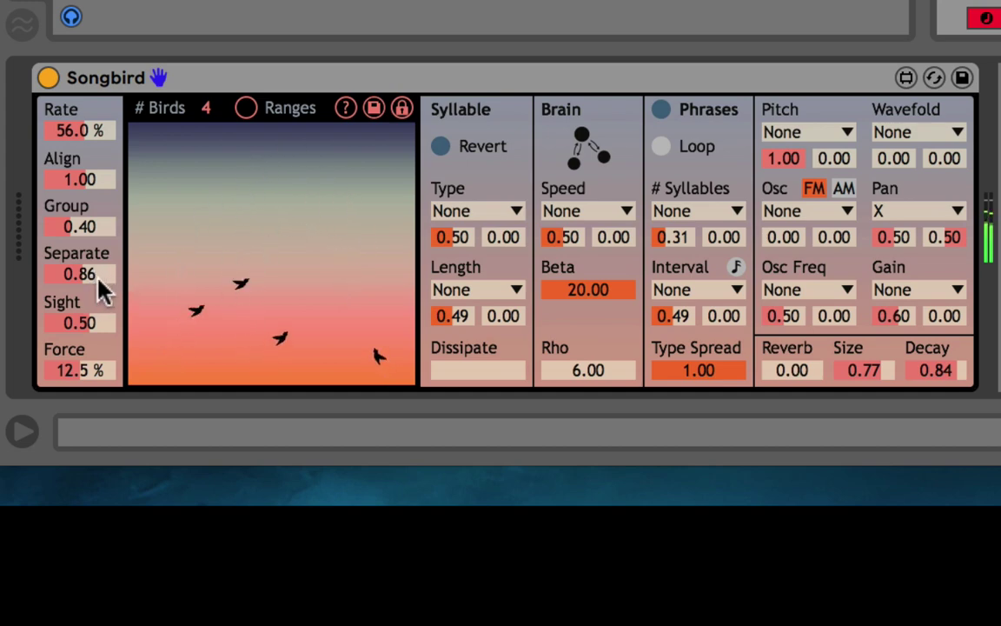
# Try a different Separate value for the flock and restore it to 0.86.
pyautogui.moveTo(98, 277); pyautogui.dragTo(89, 369)
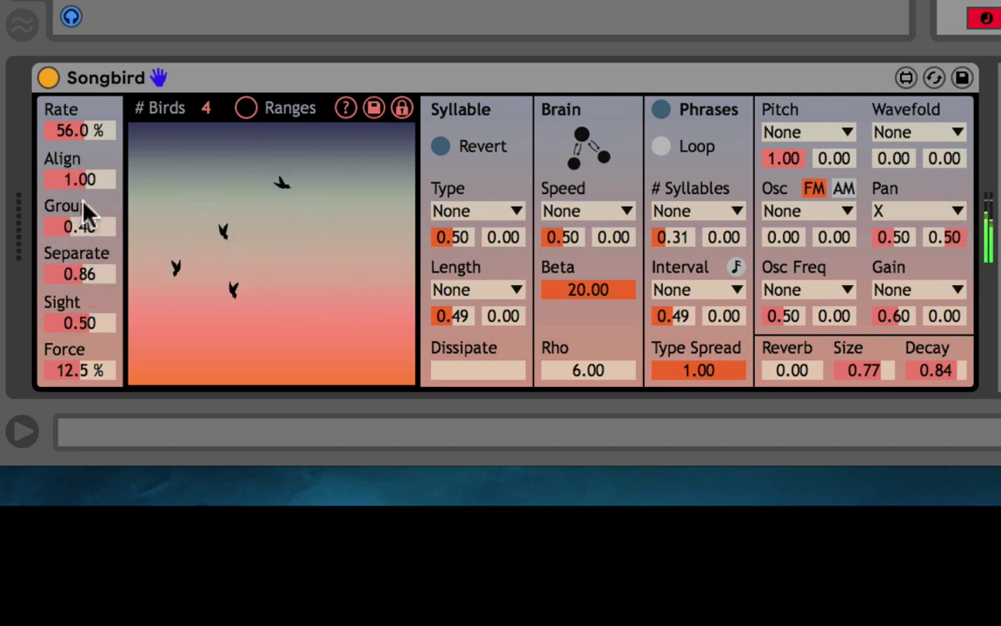
pyautogui.click(80, 336)
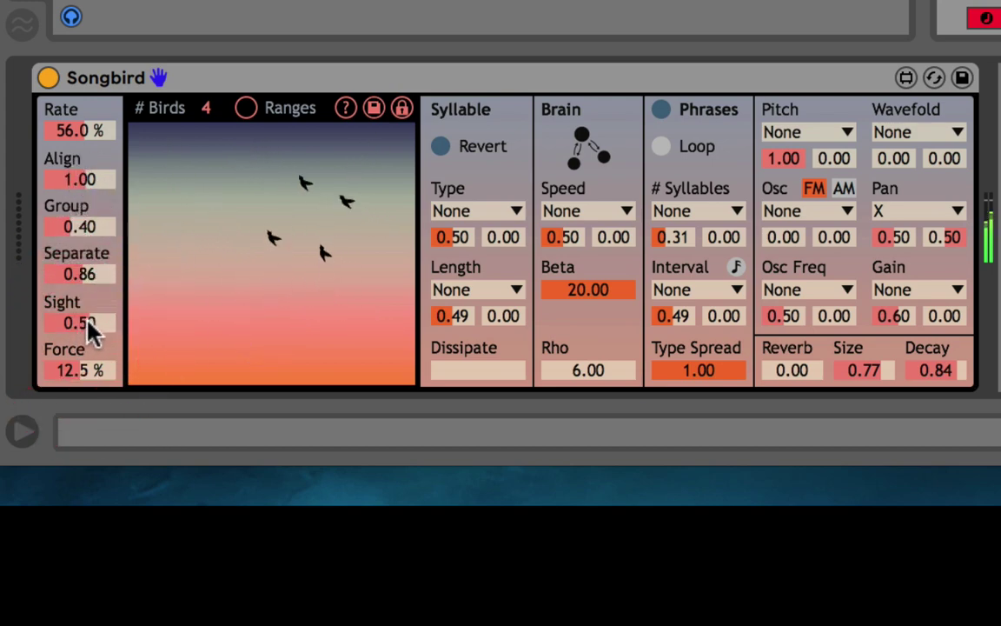
# Try Sight at 0.36 and 0.42 with the birds' range circles shown, and restore Sight to 0.50 with the circles hidden.
pyautogui.click(246, 109)
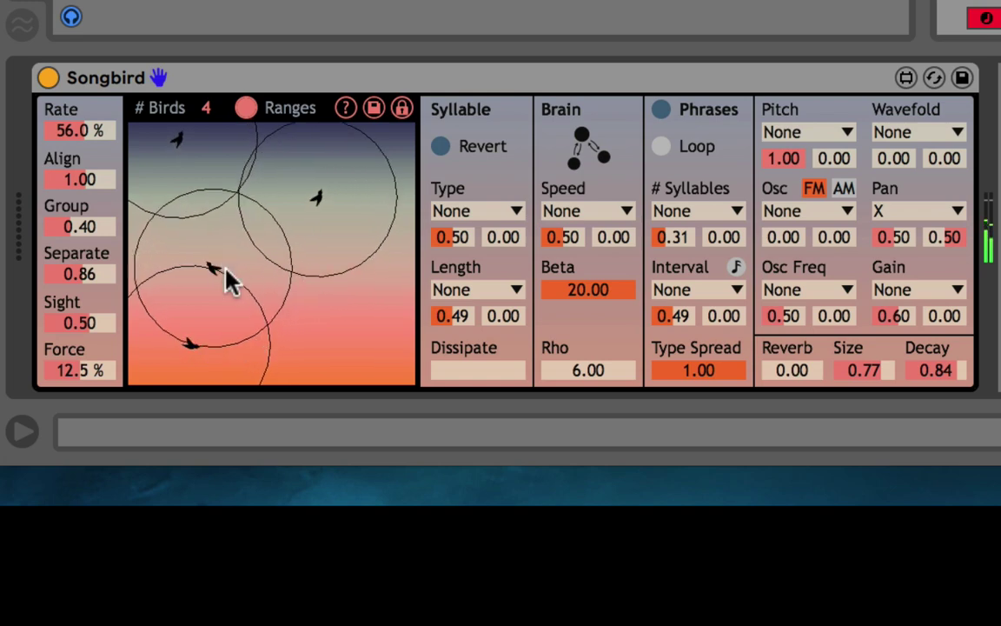
pyautogui.moveTo(62, 320)
pyautogui.mouseDown()
pyautogui.moveTo(56, 386)
pyautogui.moveTo(55, 208)
pyautogui.moveTo(55, 308)
pyautogui.moveTo(65, 319)
pyautogui.mouseUp()
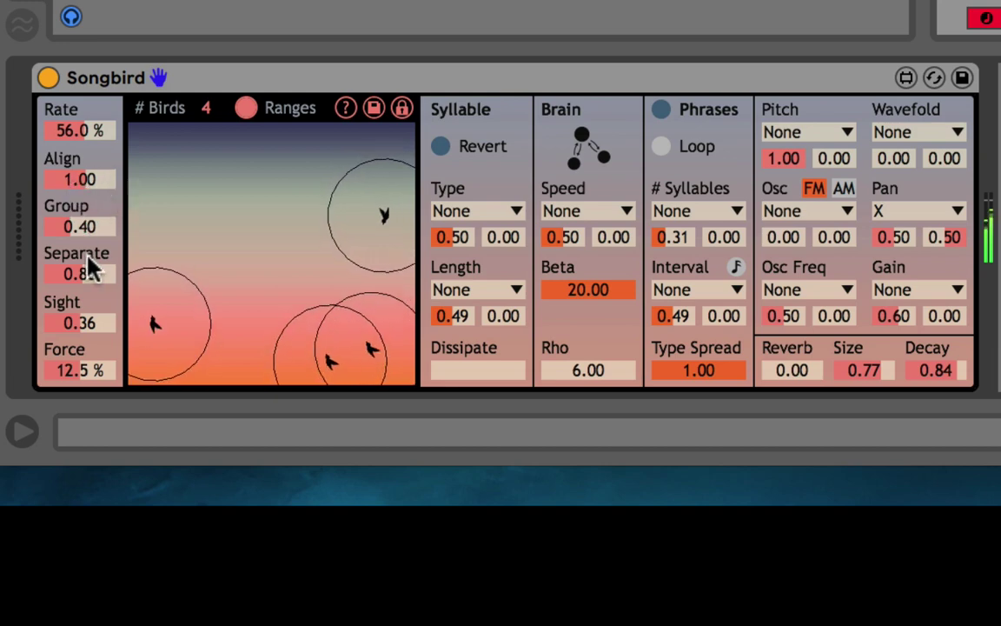
pyautogui.moveTo(75, 320)
pyautogui.mouseDown()
pyautogui.moveTo(81, 273)
pyautogui.moveTo(74, 305)
pyautogui.mouseUp()
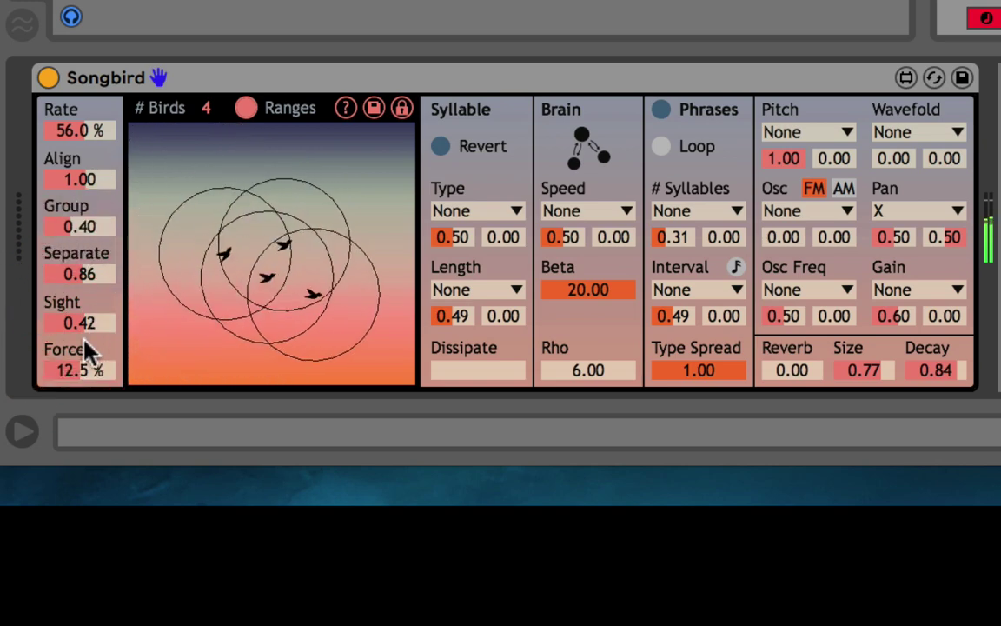
pyautogui.moveTo(83, 338); pyautogui.dragTo(79, 324)
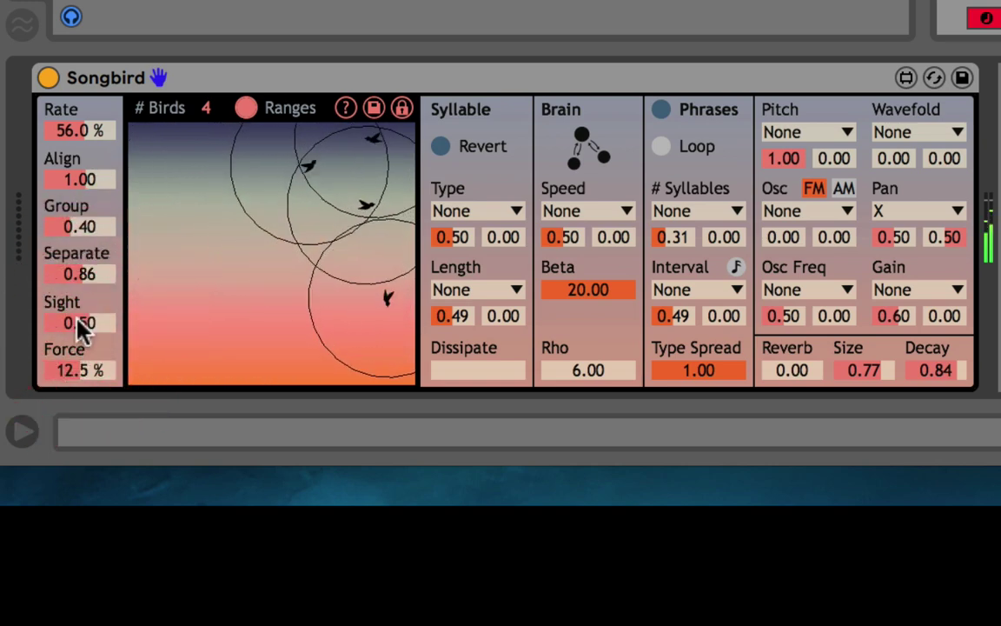
pyautogui.click(247, 108)
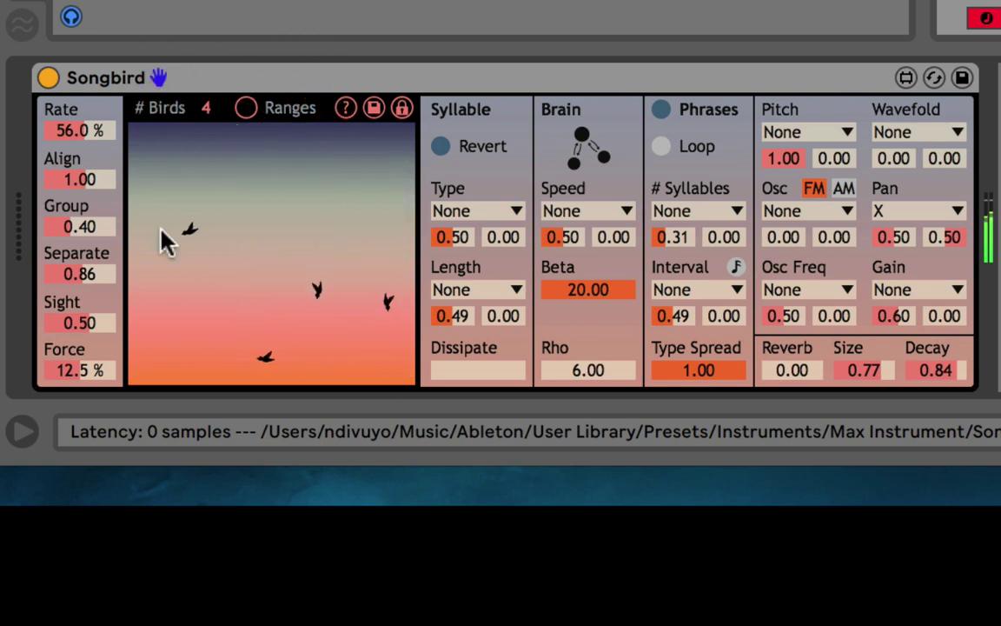
# Try Force at about 81% and at 2.57%, and reset it to its default of 12.5%.
pyautogui.click(77, 369)
pyautogui.moveTo(76, 370)
pyautogui.mouseDown()
pyautogui.moveTo(60, 307)
pyautogui.moveTo(67, 253)
pyautogui.moveTo(79, 368)
pyautogui.mouseUp()
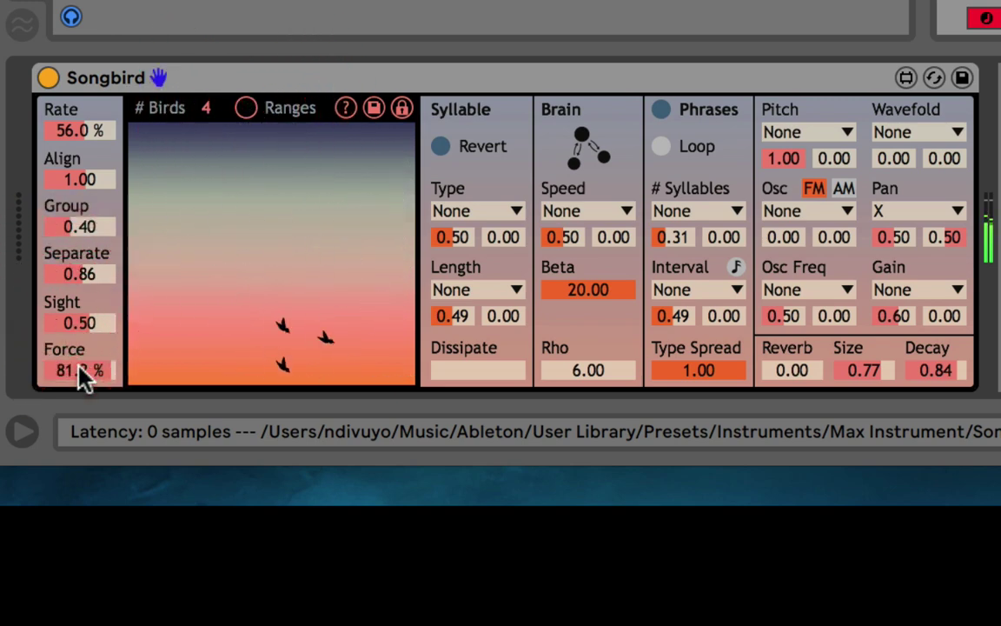
pyautogui.doubleClick(78, 369)
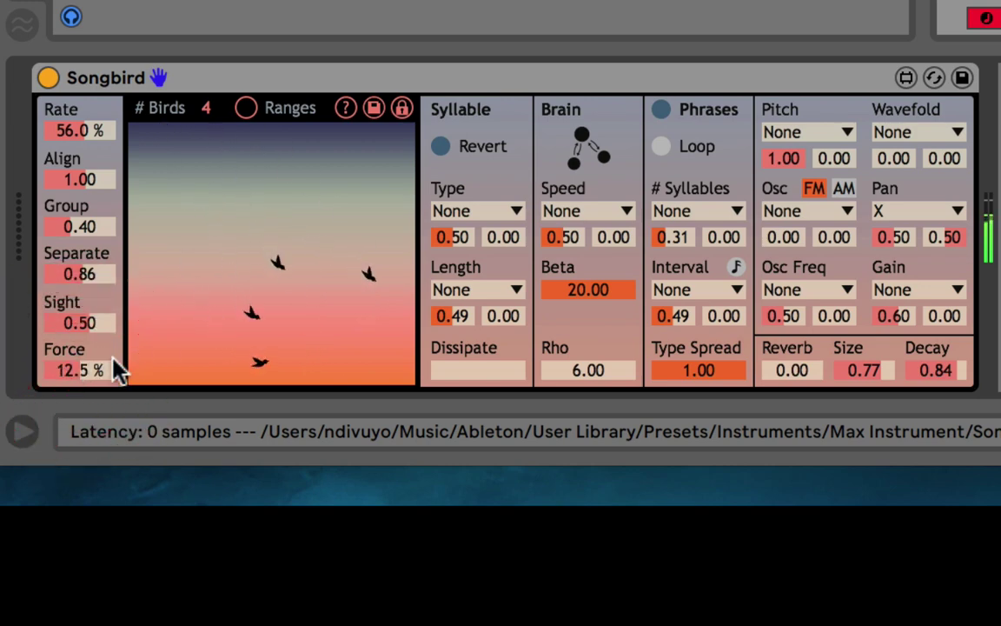
pyautogui.moveTo(78, 372); pyautogui.dragTo(78, 417)
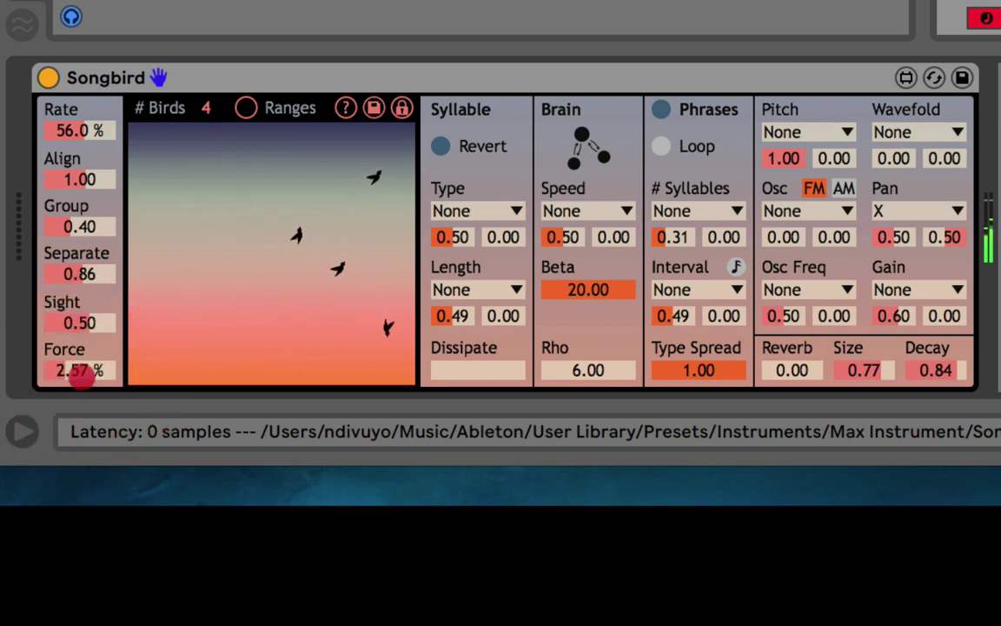
pyautogui.doubleClick(78, 371)
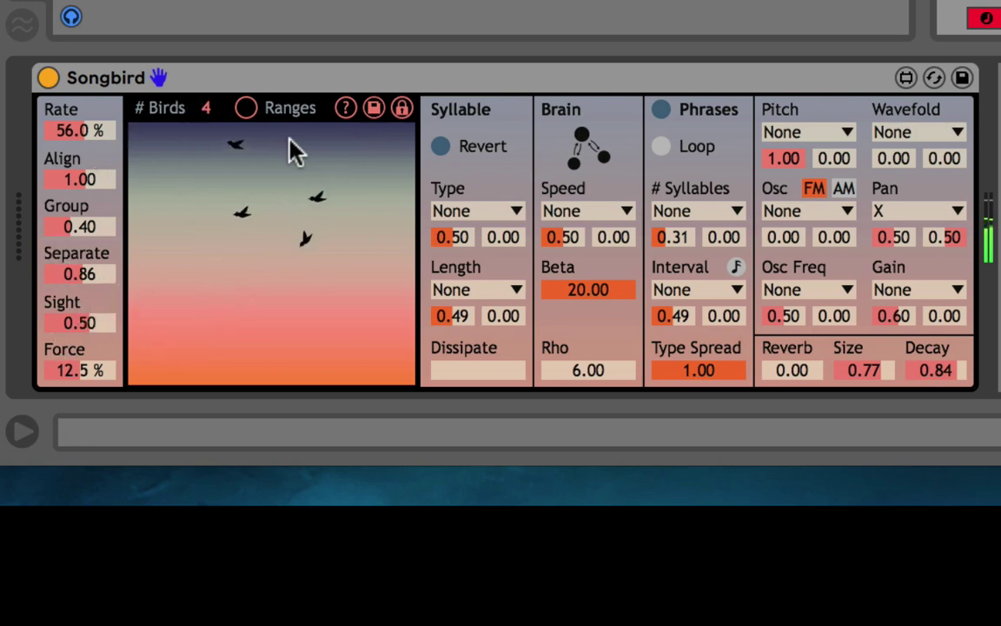
# Try a different number of birds in the flock and bring it back to 4.
pyautogui.click(270, 265)
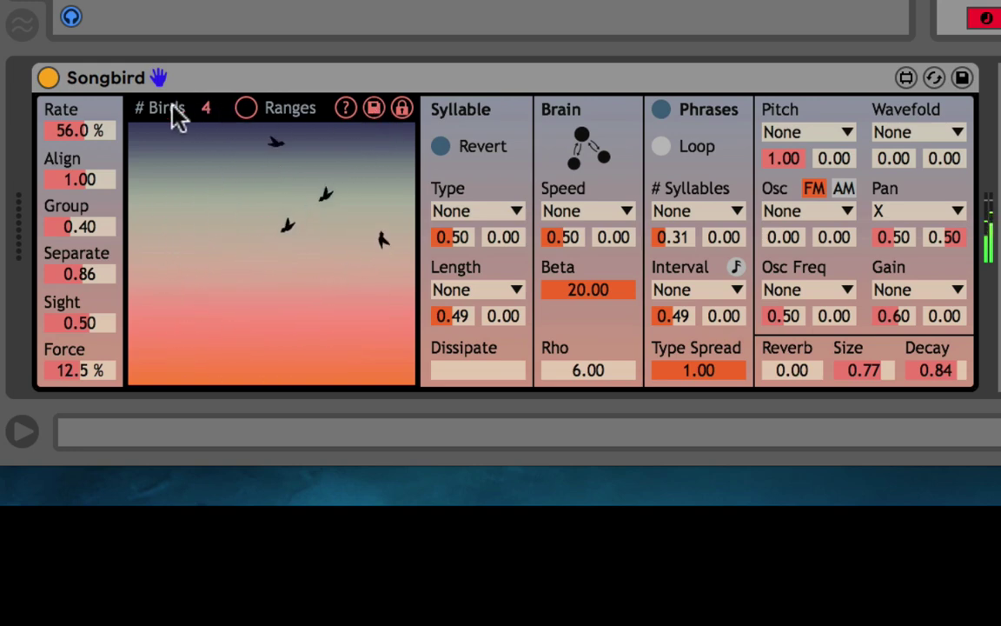
pyautogui.moveTo(194, 112); pyautogui.dragTo(209, 37)
pyautogui.moveTo(212, 116); pyautogui.dragTo(212, 165)
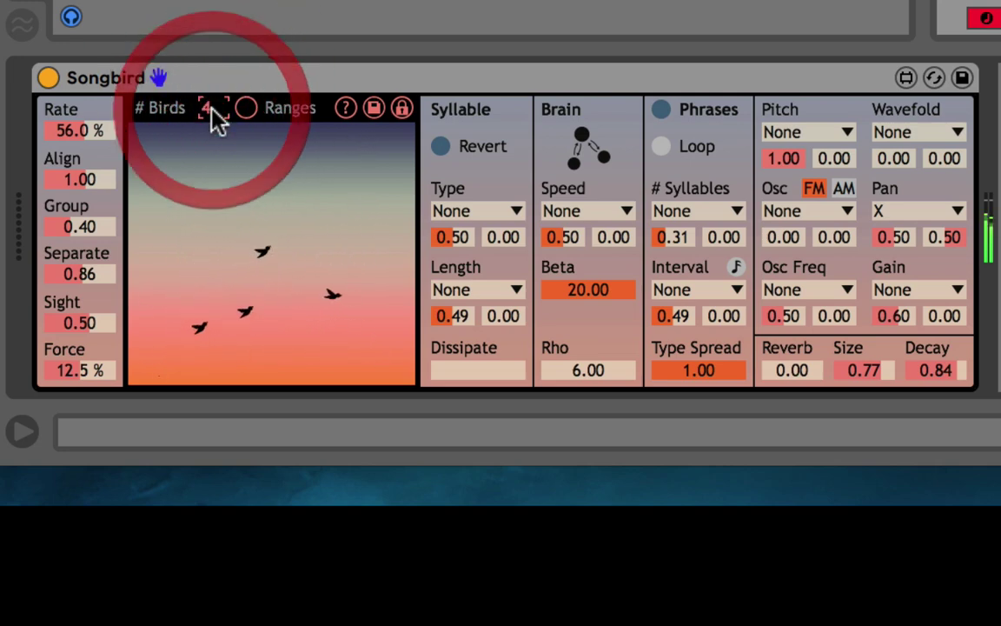
# Show and hide the birds' sight ranges several times, leaving the circles hidden.
pyautogui.click(244, 106)
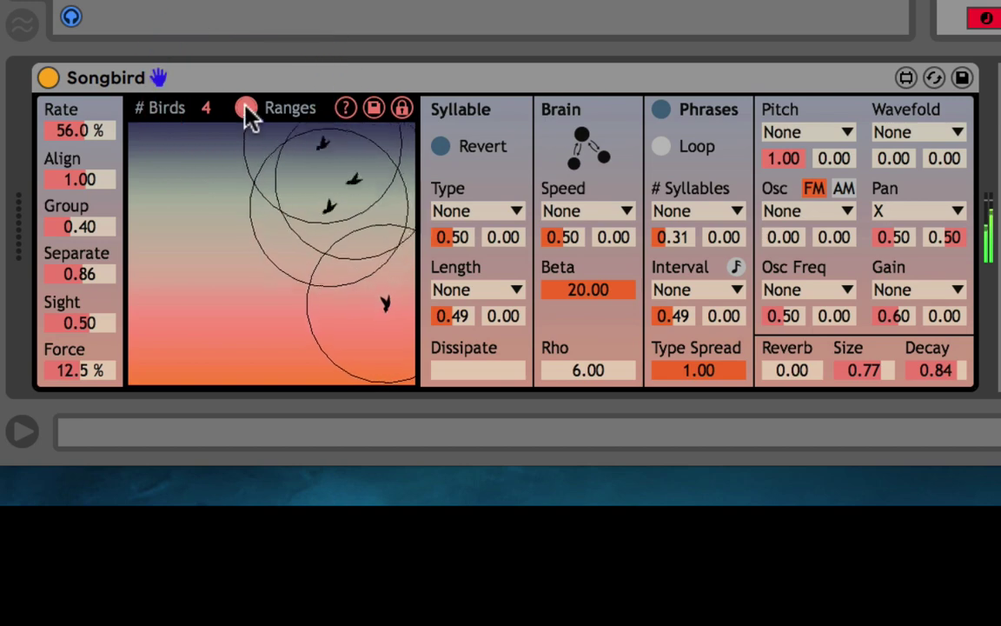
pyautogui.click(244, 106)
pyautogui.click(245, 106)
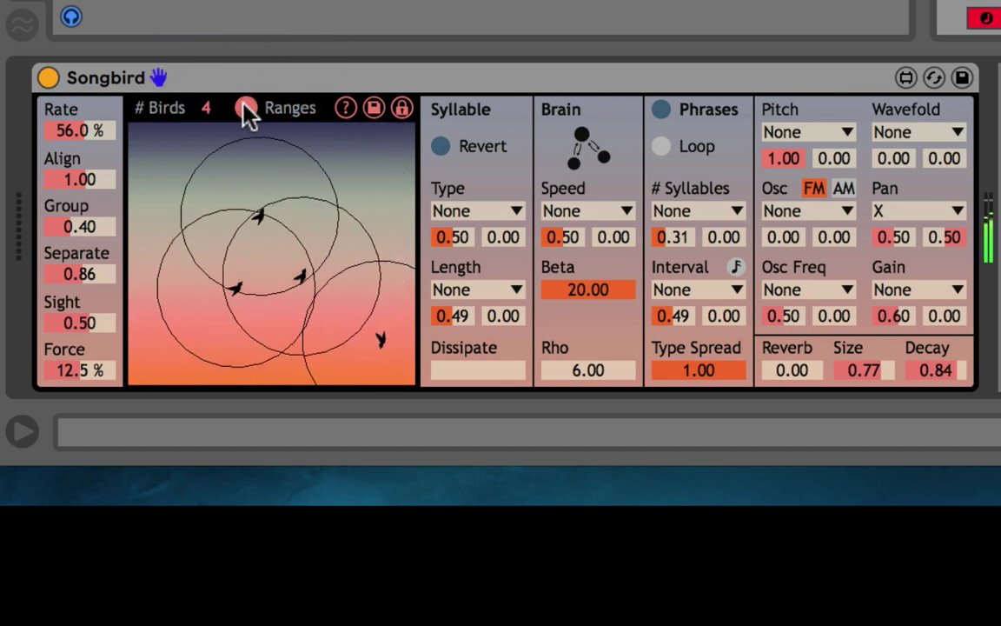
pyautogui.click(245, 107)
pyautogui.click(245, 106)
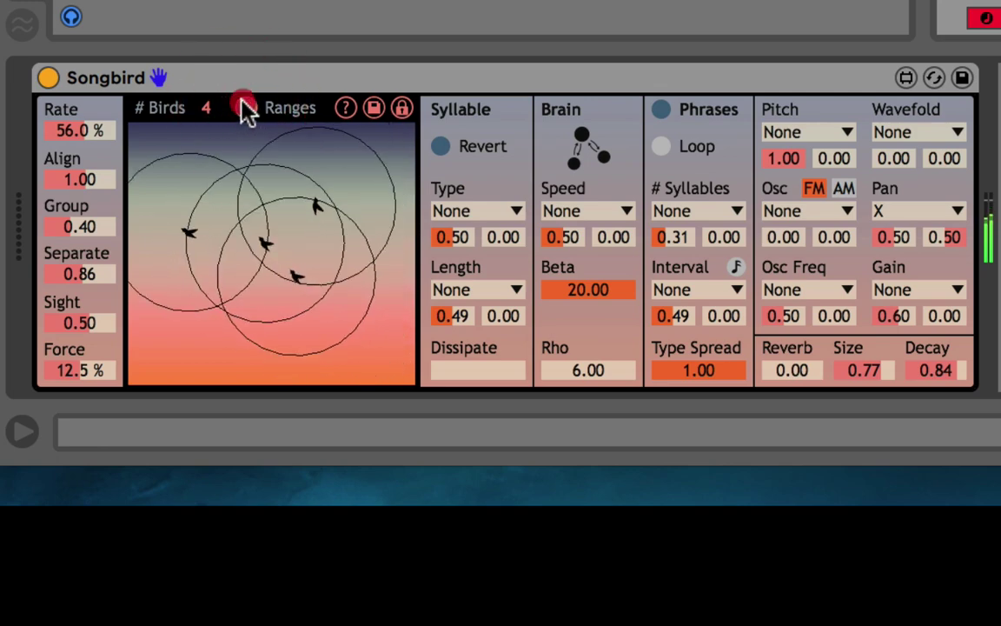
pyautogui.click(246, 108)
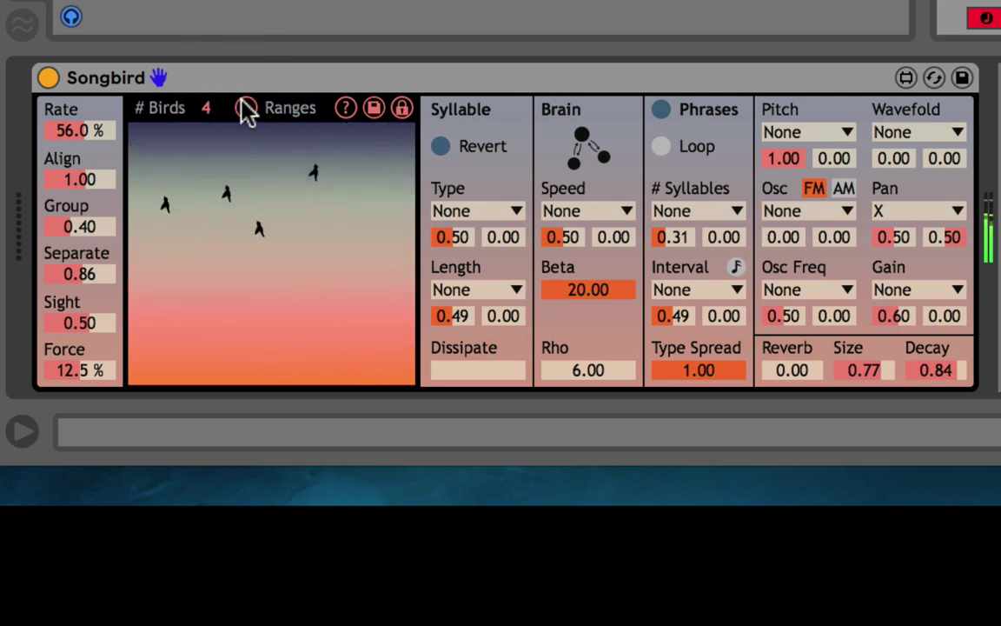
# Randomize the flock several times and store its current state.
pyautogui.click(343, 111)
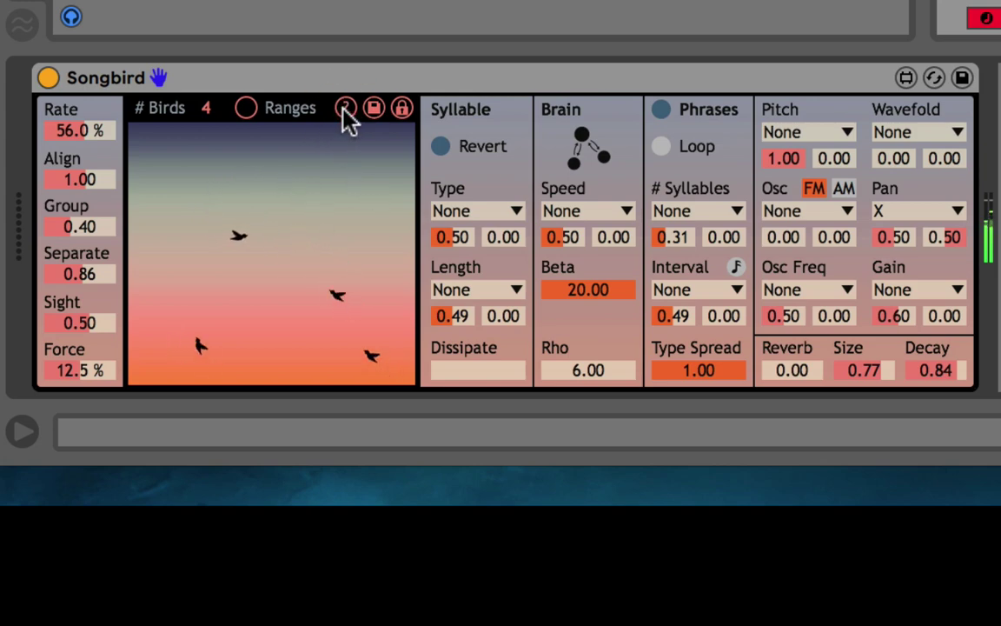
pyautogui.click(344, 111)
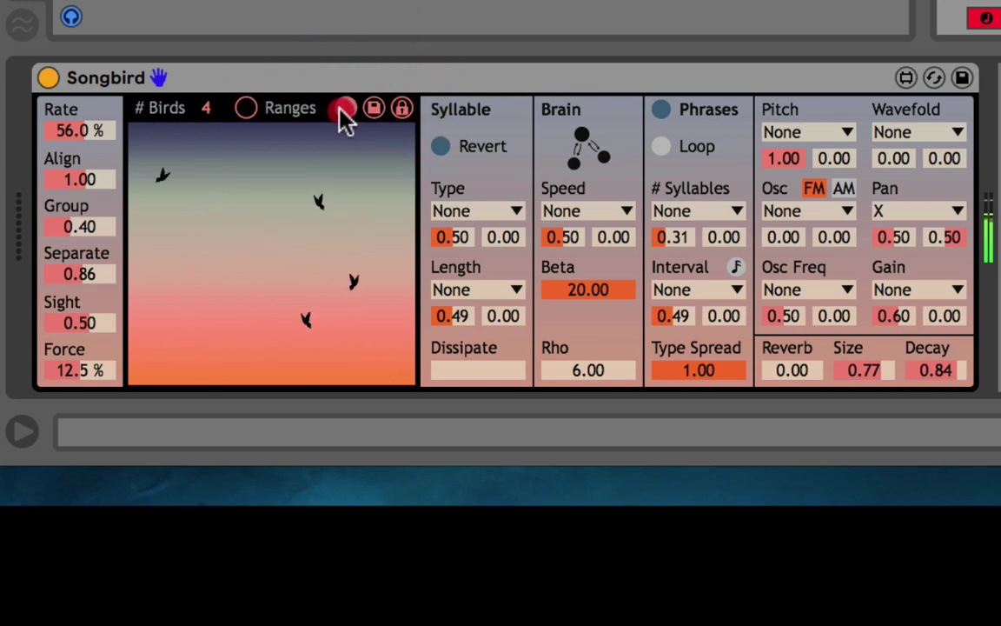
pyautogui.click(343, 111)
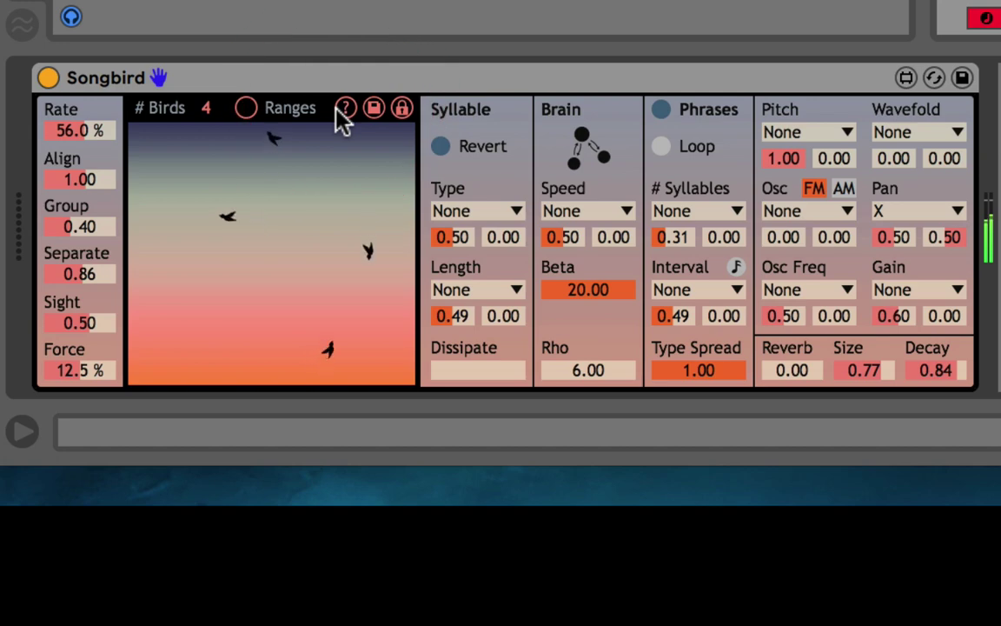
pyautogui.click(343, 111)
pyautogui.click(344, 111)
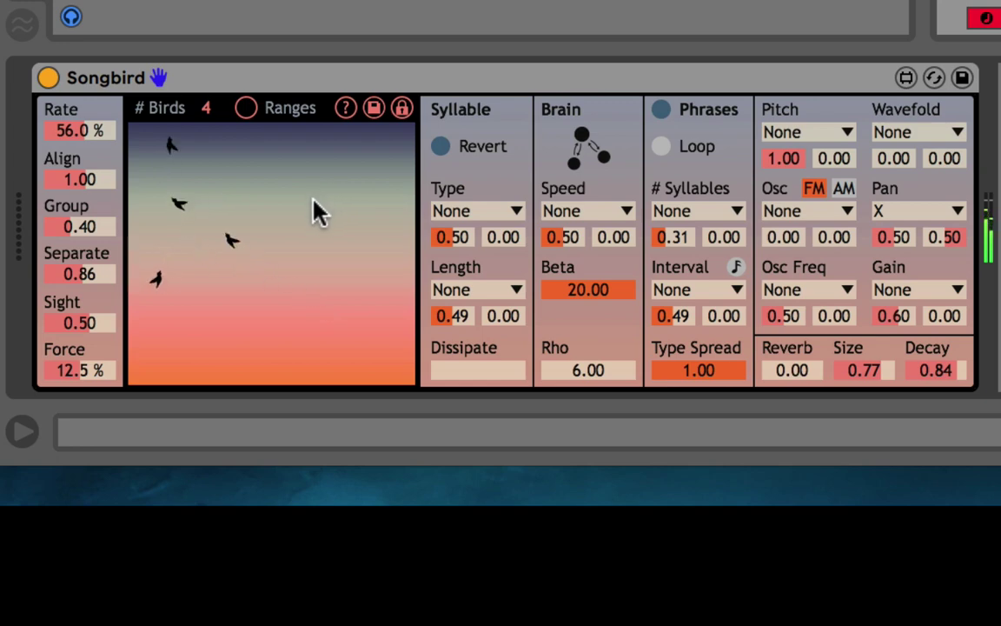
pyautogui.click(344, 112)
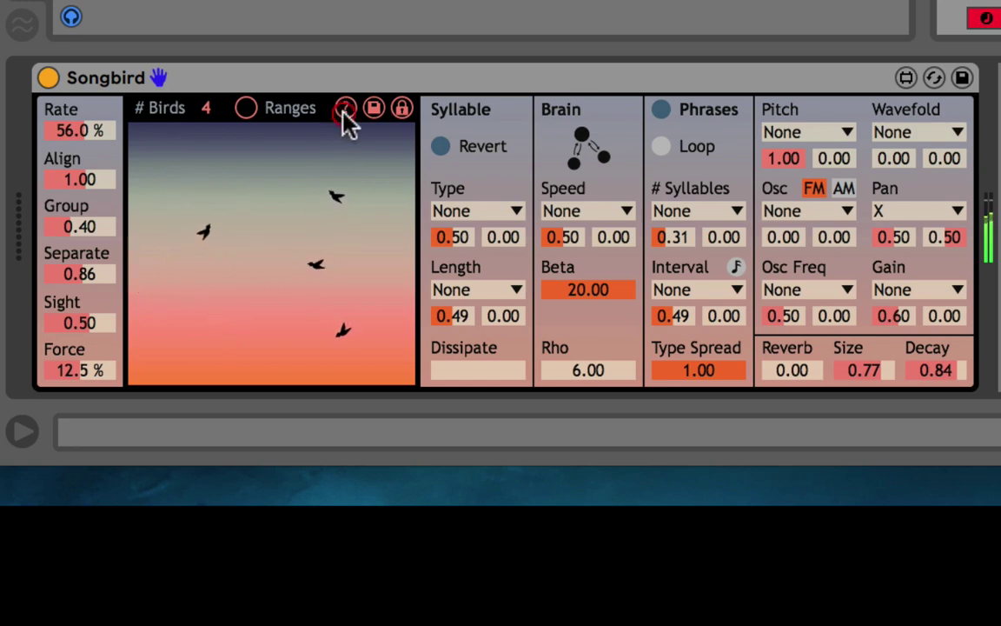
pyautogui.click(344, 113)
pyautogui.click(340, 114)
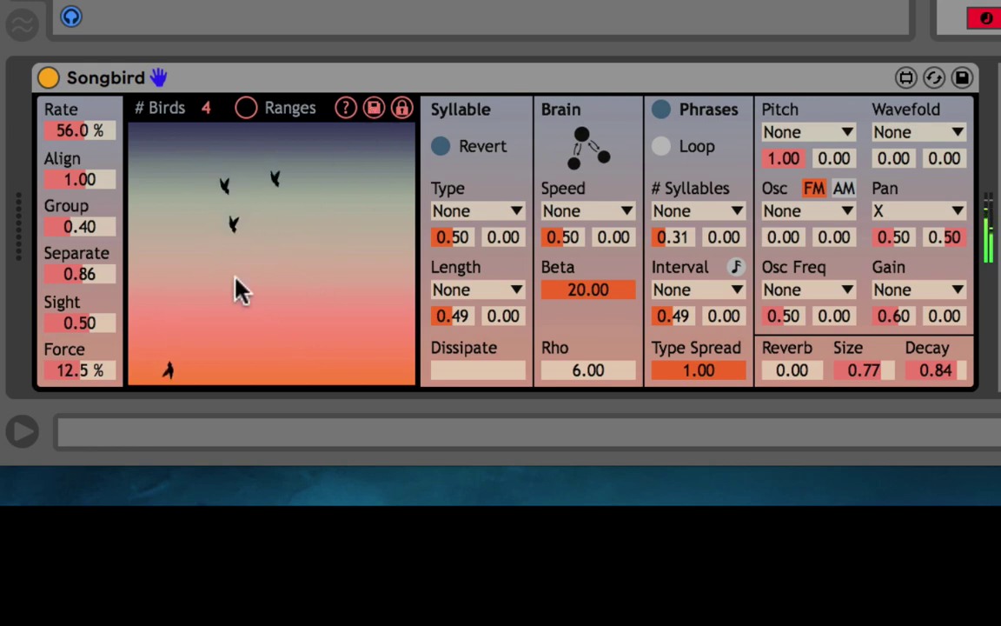
pyautogui.click(376, 106)
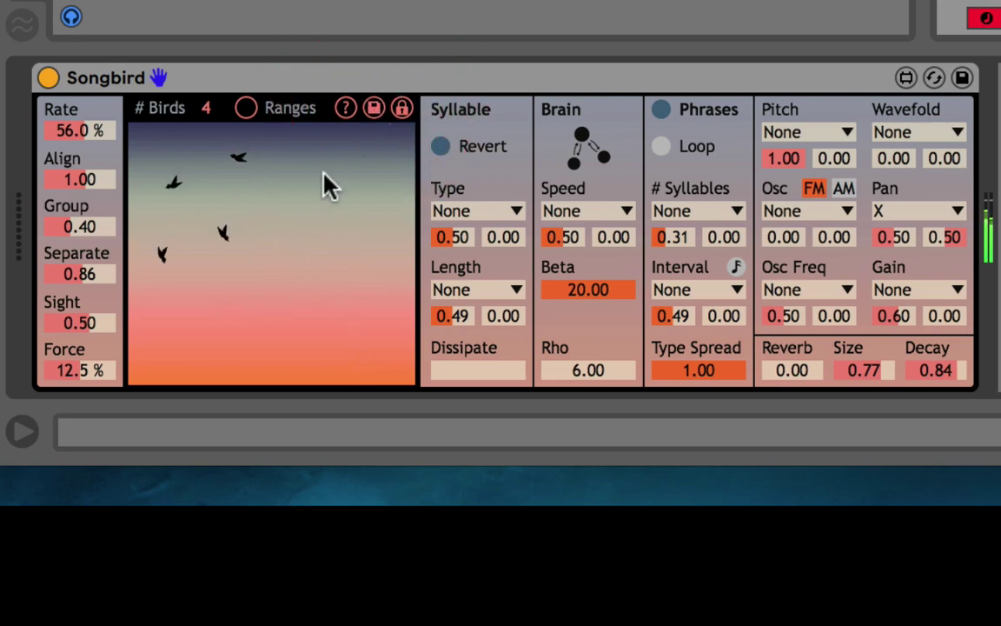
# Lock the flock's stored state and unlock it again.
pyautogui.click(380, 78)
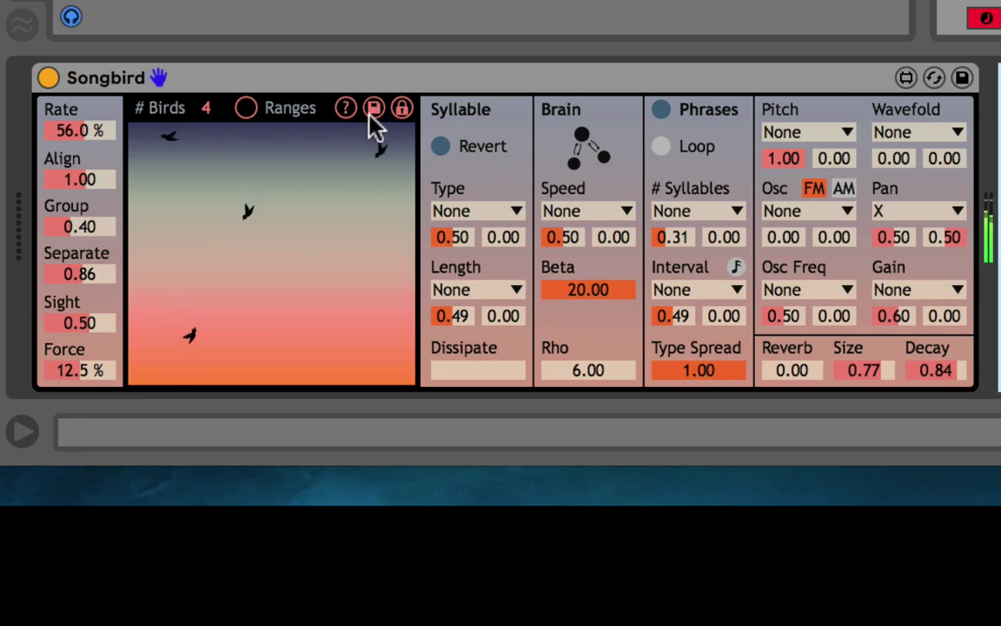
pyautogui.click(379, 162)
pyautogui.click(402, 110)
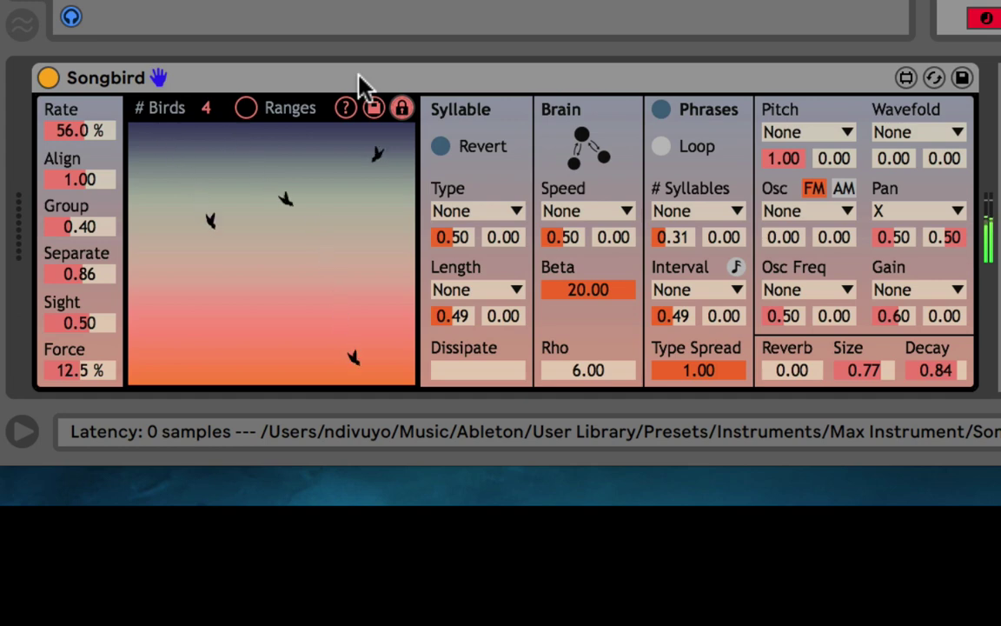
pyautogui.click(401, 108)
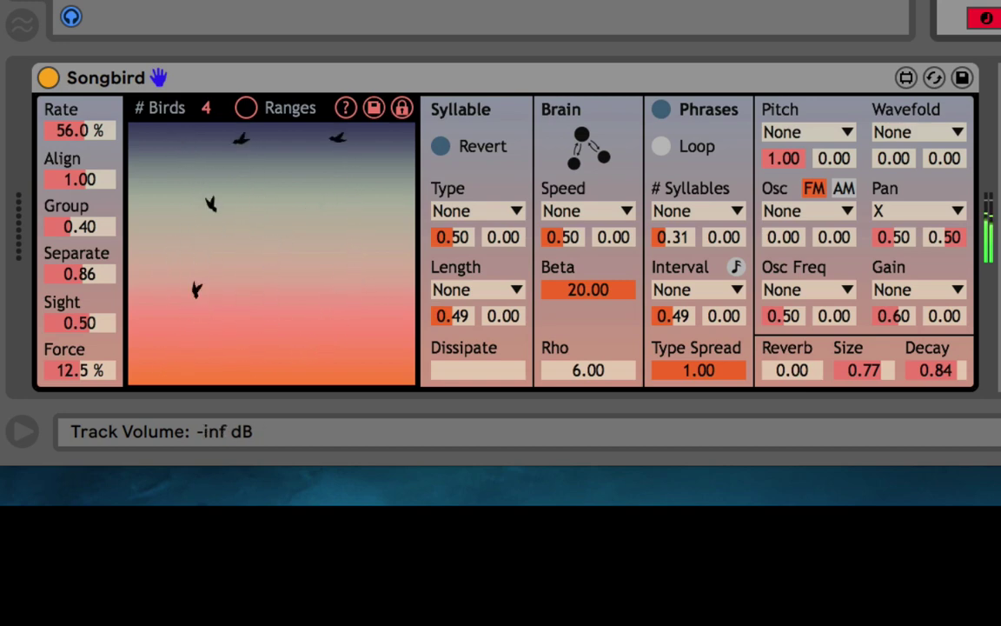
# Reduce the flock to 1 bird, with Pan modulation set to None and Phrases turned off.
pyautogui.moveTo(212, 106)
pyautogui.mouseDown()
pyautogui.moveTo(212, 139)
pyautogui.moveTo(214, 104)
pyautogui.mouseUp()
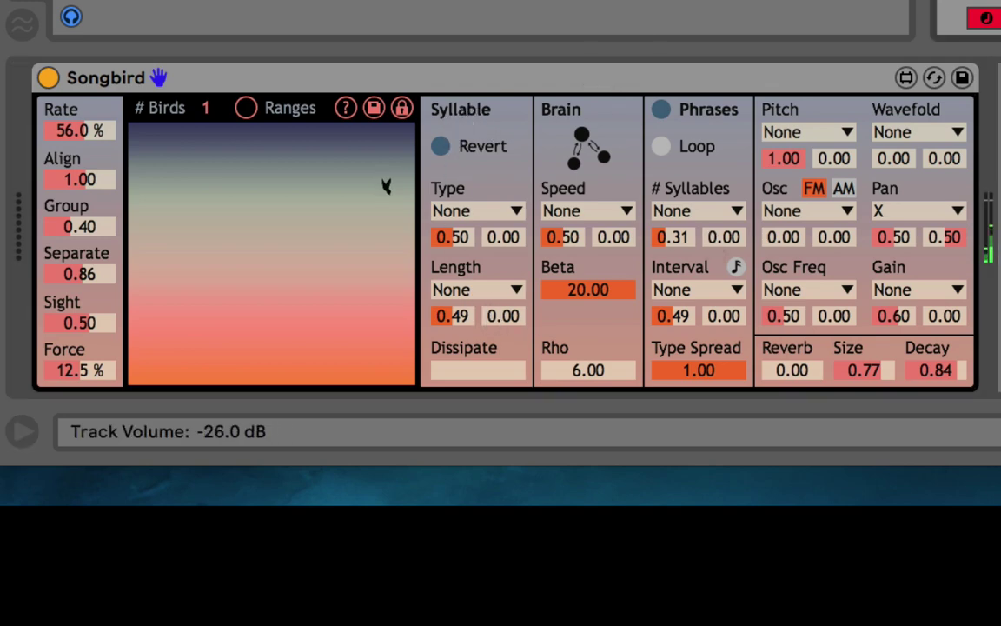
pyautogui.click(909, 212)
pyautogui.press('Escape')
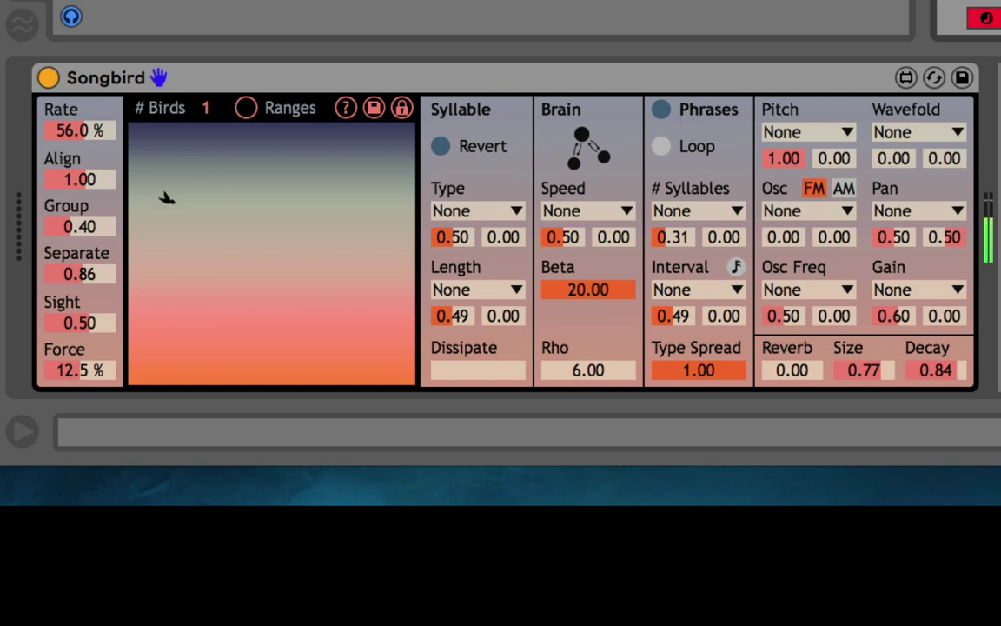
pyautogui.click(661, 111)
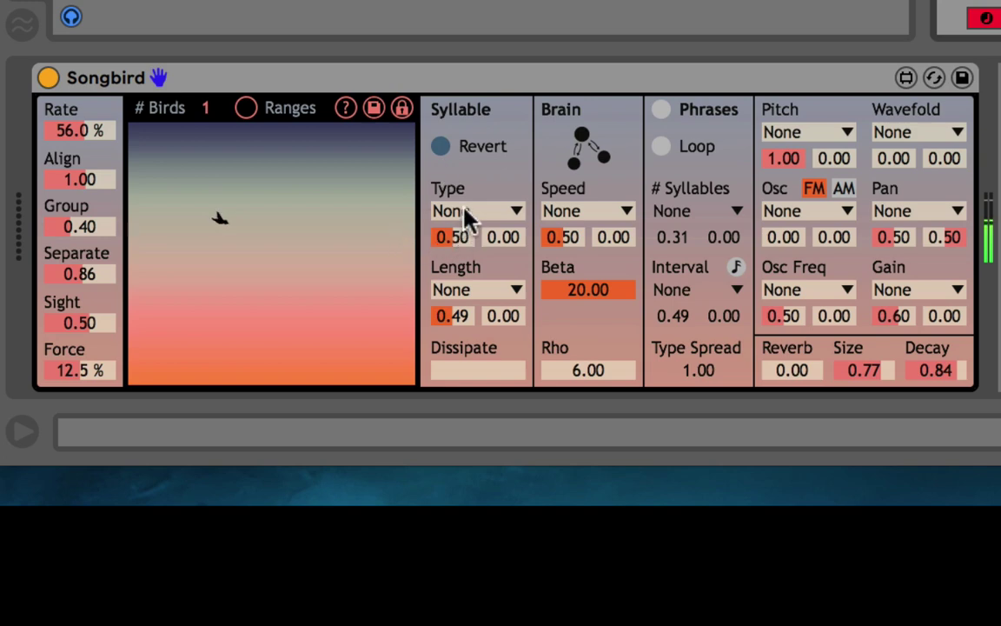
# Try syllable Type at 0.66 and 0.21 while switching Revert off and on, ending with Type at 0.50 and Revert on.
pyautogui.click(509, 146)
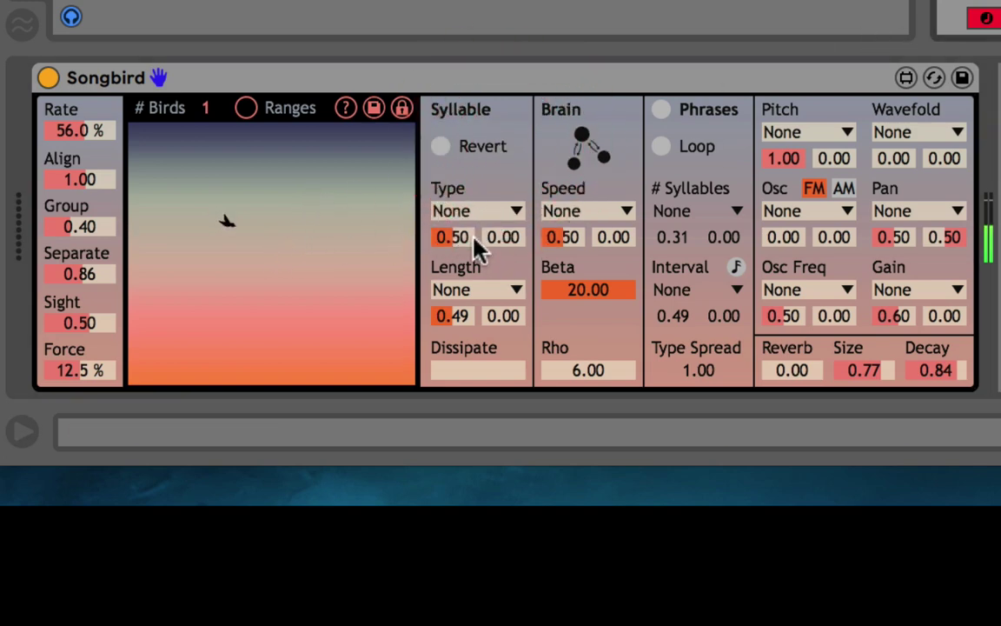
pyautogui.moveTo(459, 238); pyautogui.dragTo(432, 144)
pyautogui.click(460, 147)
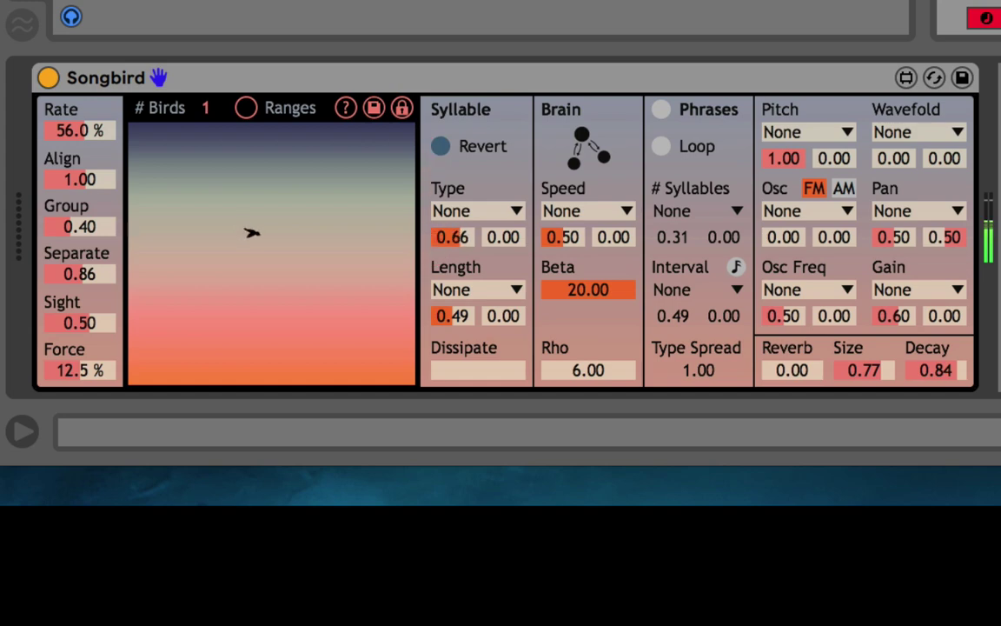
pyautogui.moveTo(452, 237); pyautogui.dragTo(452, 269)
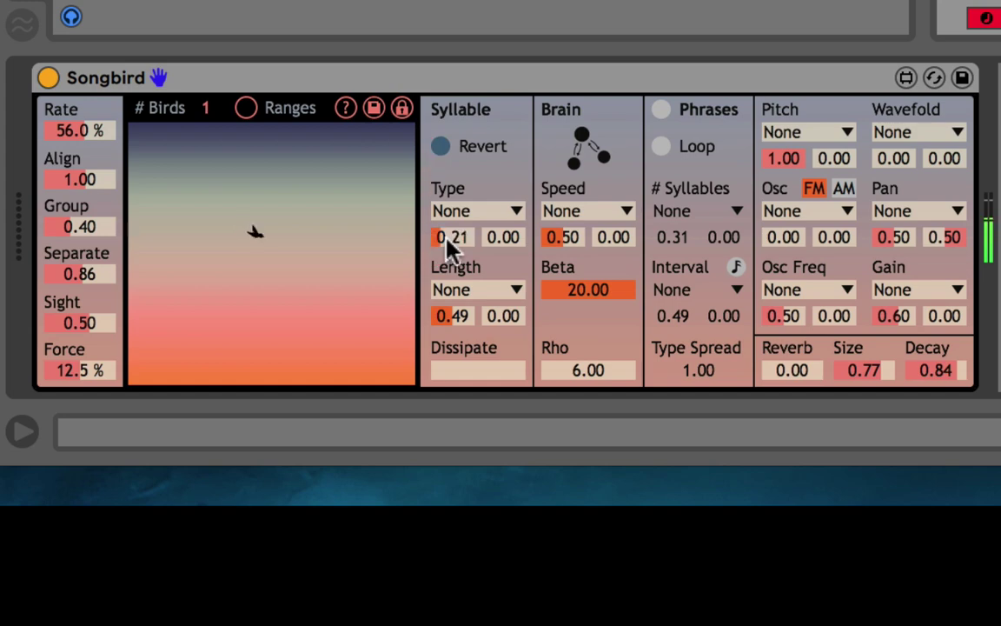
pyautogui.click(456, 149)
pyautogui.moveTo(439, 247)
pyautogui.mouseDown()
pyautogui.moveTo(405, 106)
pyautogui.moveTo(393, 228)
pyautogui.moveTo(382, 206)
pyautogui.moveTo(441, 237)
pyautogui.mouseUp()
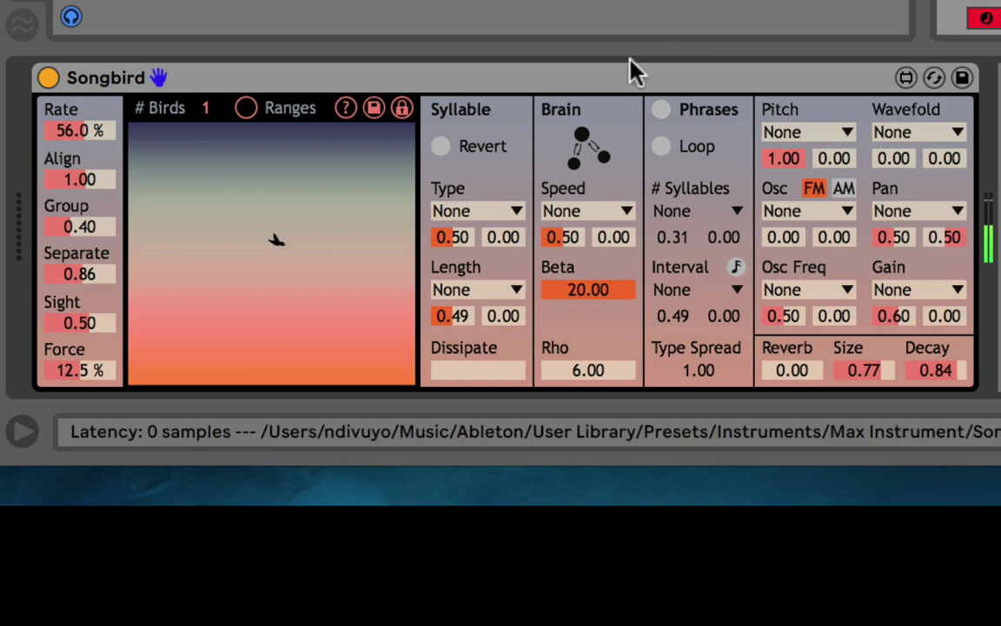
pyautogui.click(475, 149)
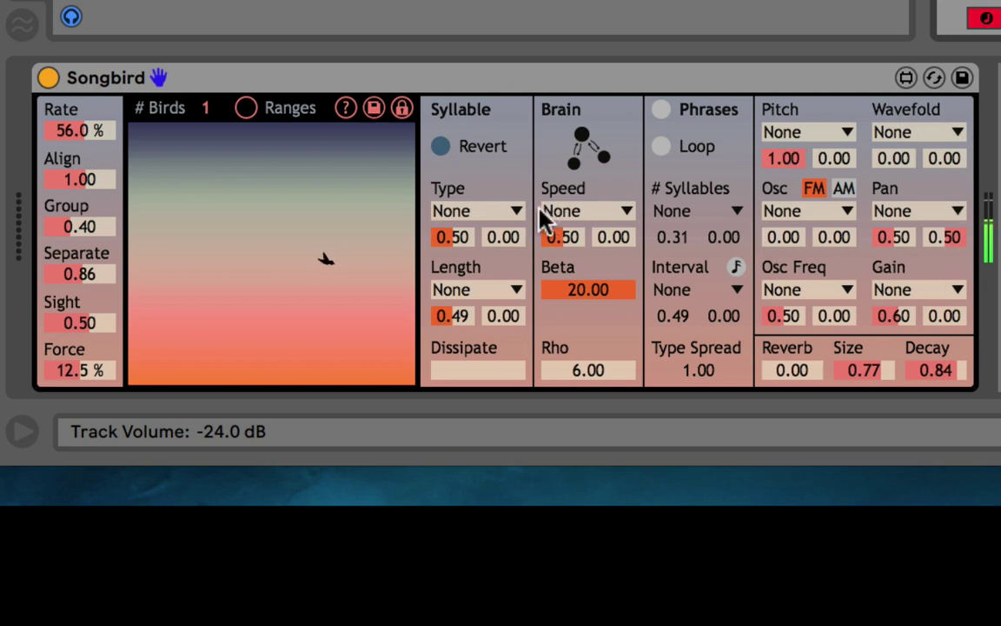
# Examine the modulation sources offered for syllable Type and for Pitch.
pyautogui.click(466, 215)
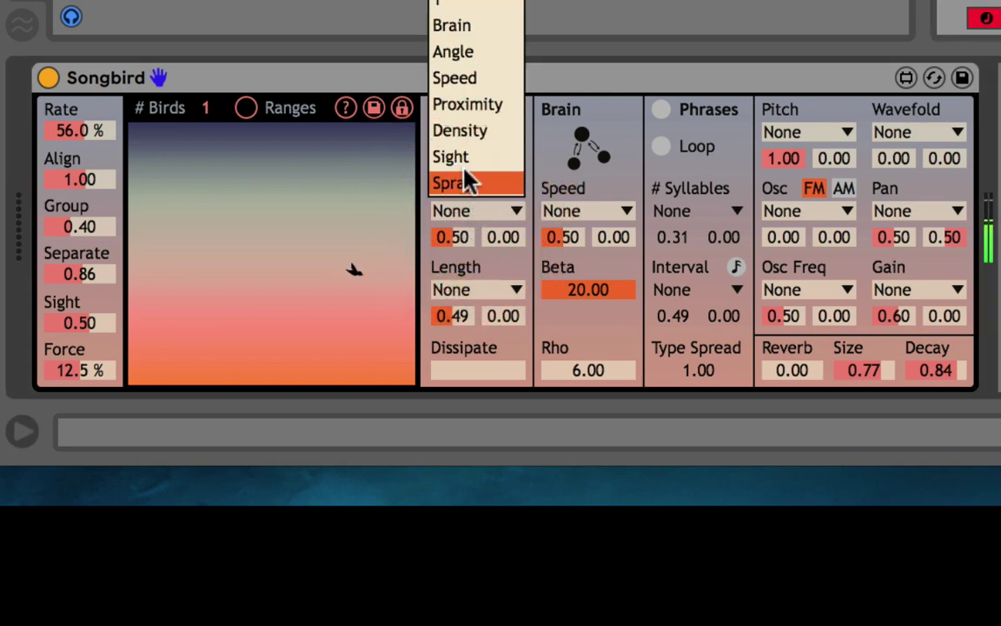
pyautogui.click(596, 89)
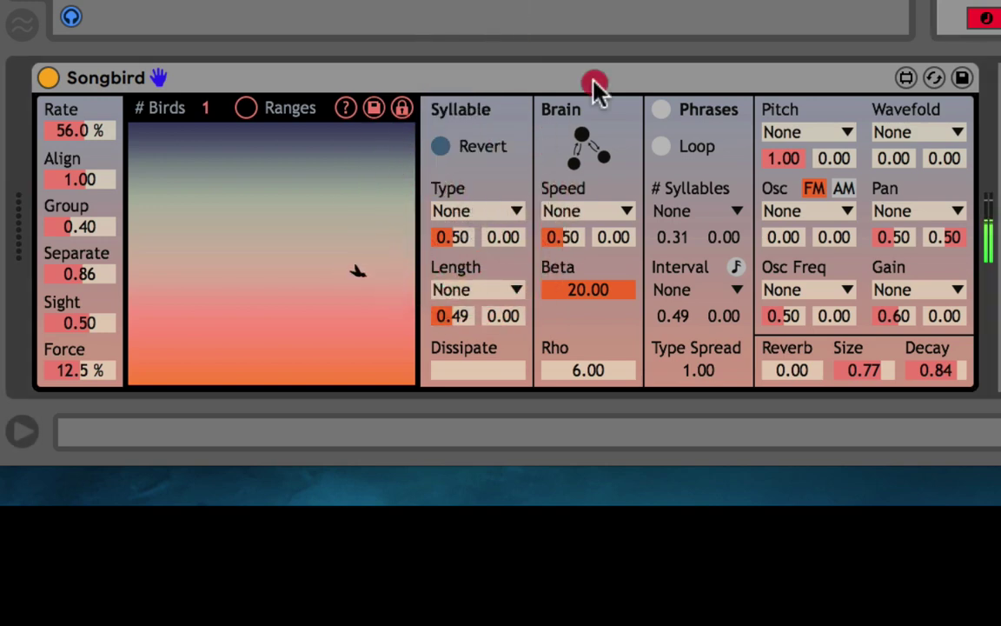
pyautogui.click(478, 180)
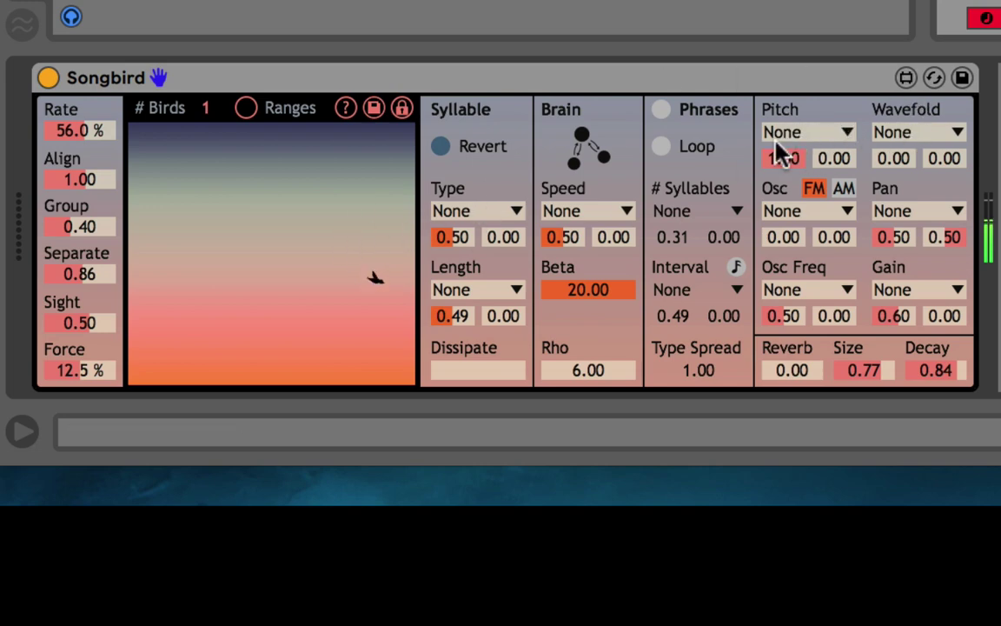
pyautogui.click(782, 108)
pyautogui.click(792, 135)
pyautogui.click(791, 132)
# Set the Pitch base value to 0.51 and modulate it by X with an amount of 0.54.
pyautogui.click(784, 160)
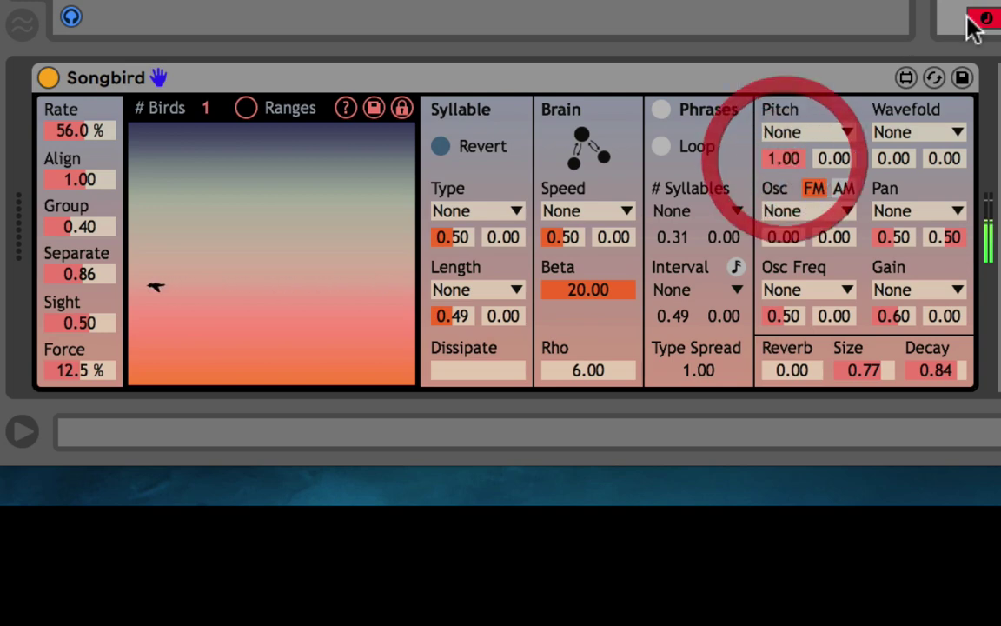
pyautogui.moveTo(784, 160); pyautogui.dragTo(775, 244)
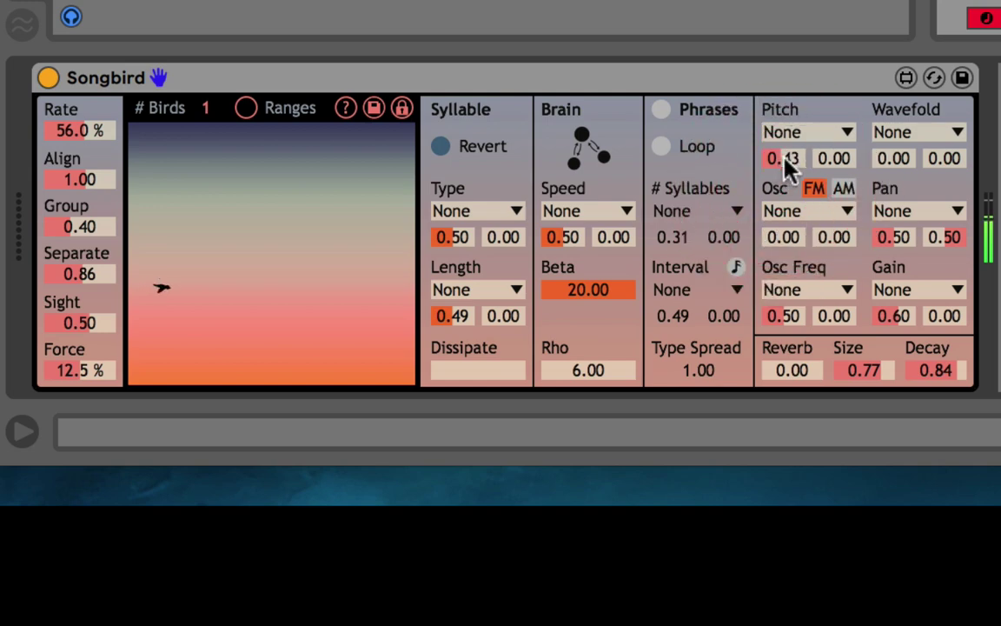
pyautogui.moveTo(784, 162)
pyautogui.mouseDown()
pyautogui.moveTo(775, 101)
pyautogui.moveTo(768, 149)
pyautogui.mouseUp()
pyautogui.click(815, 132)
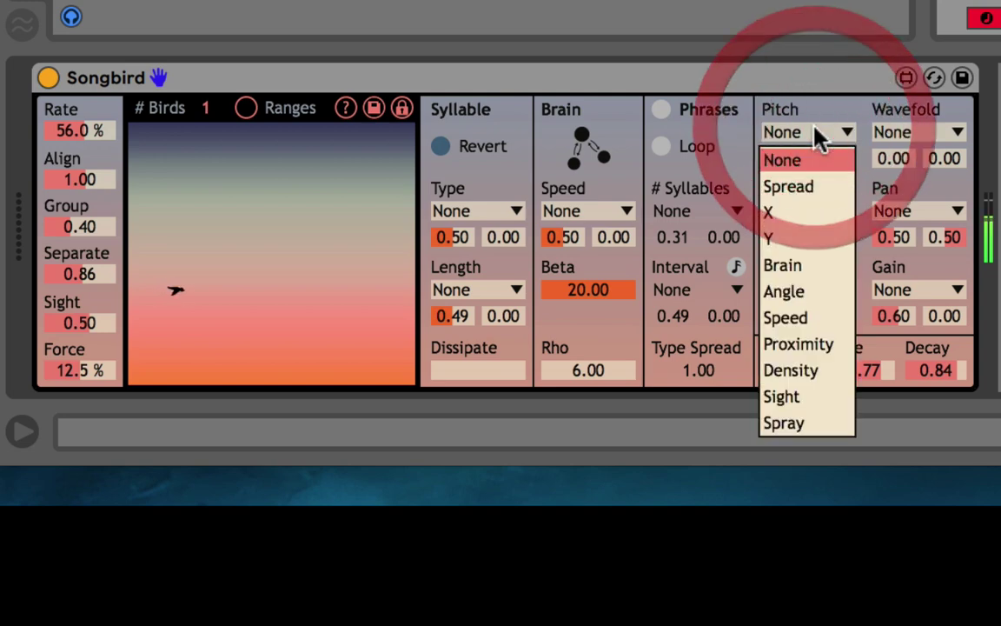
pyautogui.click(781, 216)
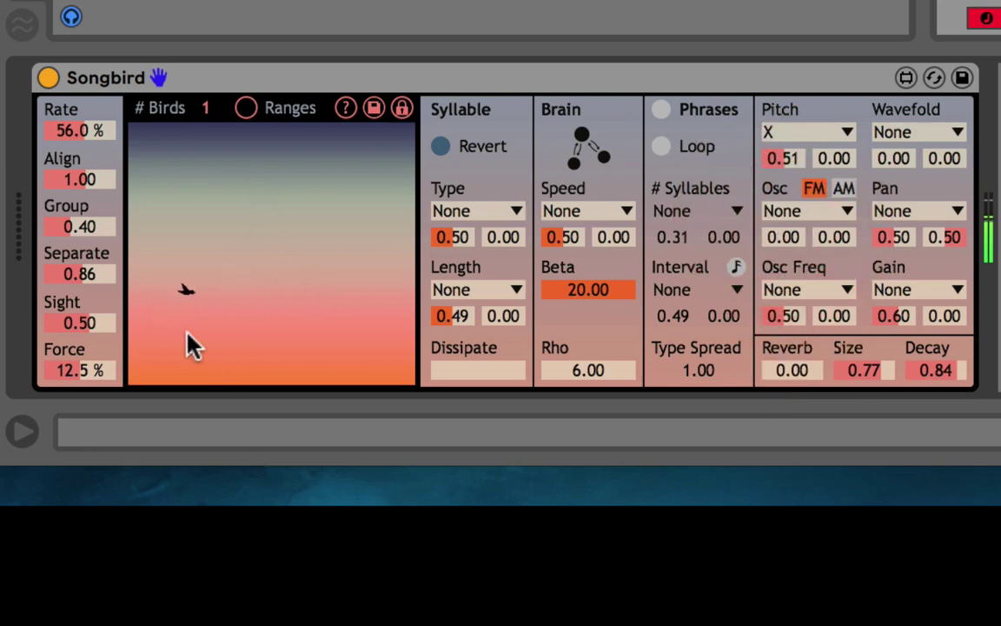
pyautogui.click(837, 159)
pyautogui.moveTo(836, 160); pyautogui.dragTo(825, 108)
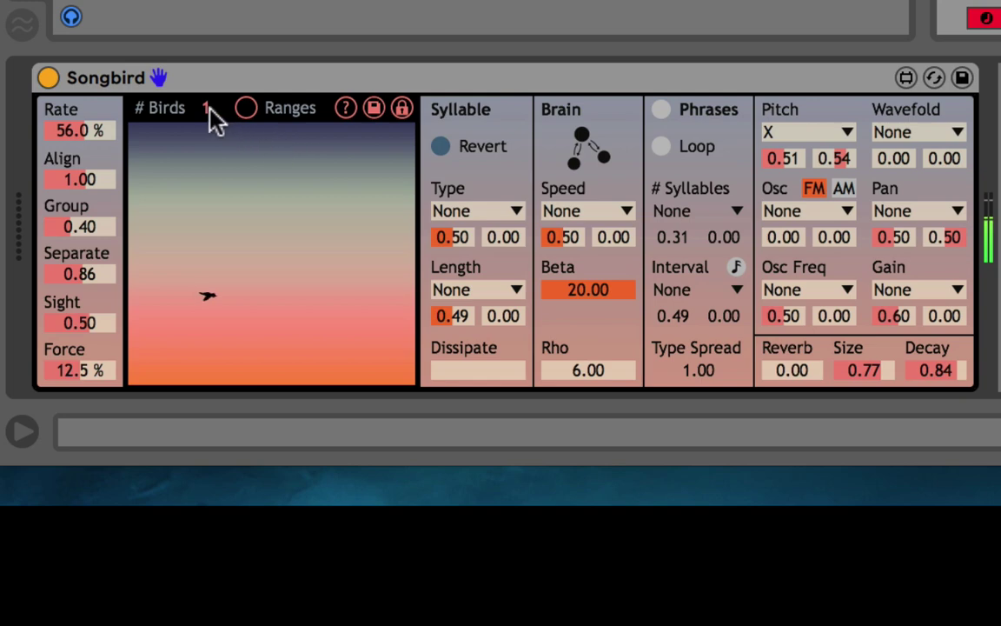
# Try the flock with 5 and with 2 birds, and lower the Pitch modulation amount to 0.25.
pyautogui.moveTo(215, 120); pyautogui.dragTo(208, 80)
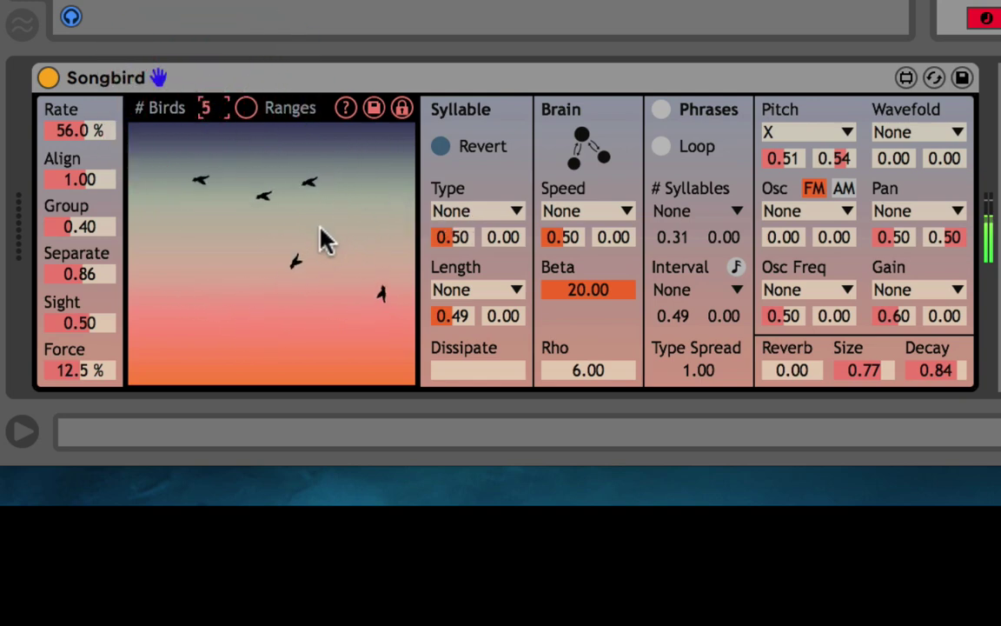
pyautogui.moveTo(208, 134); pyautogui.dragTo(207, 125)
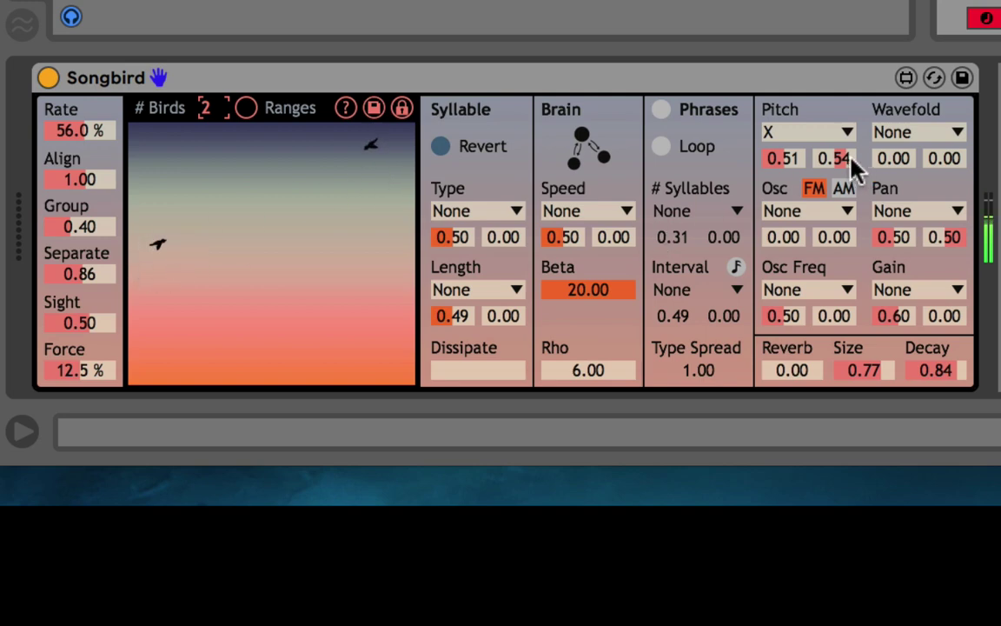
pyautogui.moveTo(843, 161); pyautogui.dragTo(829, 186)
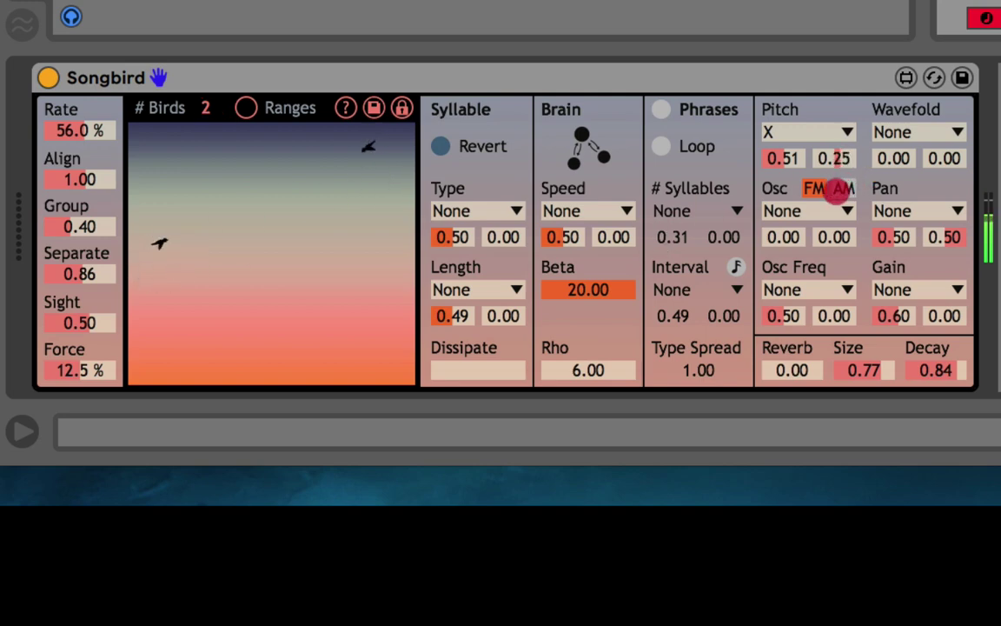
# Keep X as the Pitch modulation source, with a base value of 0.45 and an amount of 0.35.
pyautogui.click(808, 136)
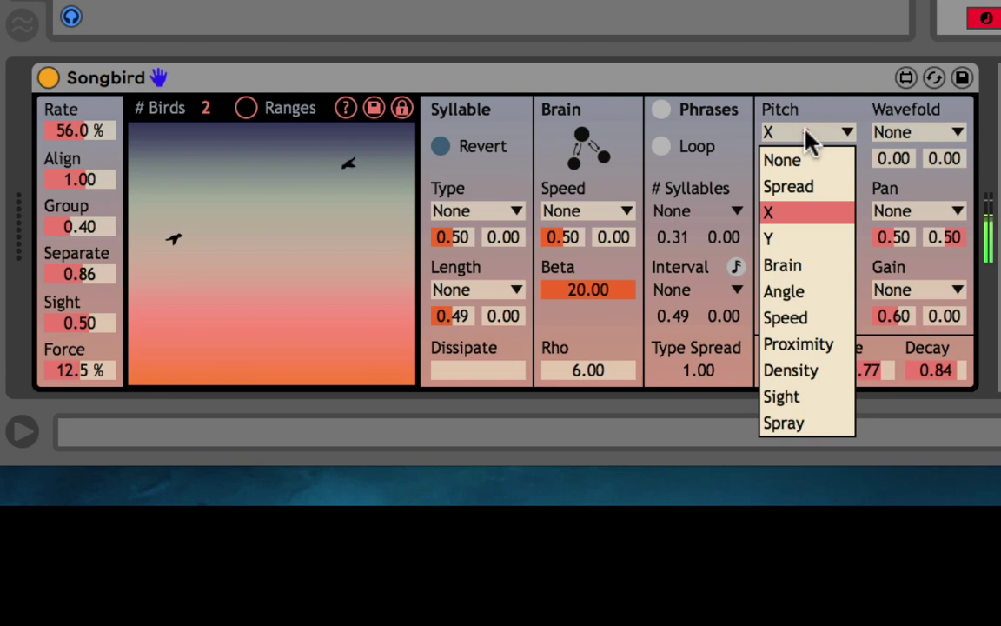
pyautogui.click(787, 219)
pyautogui.click(815, 132)
pyautogui.click(768, 134)
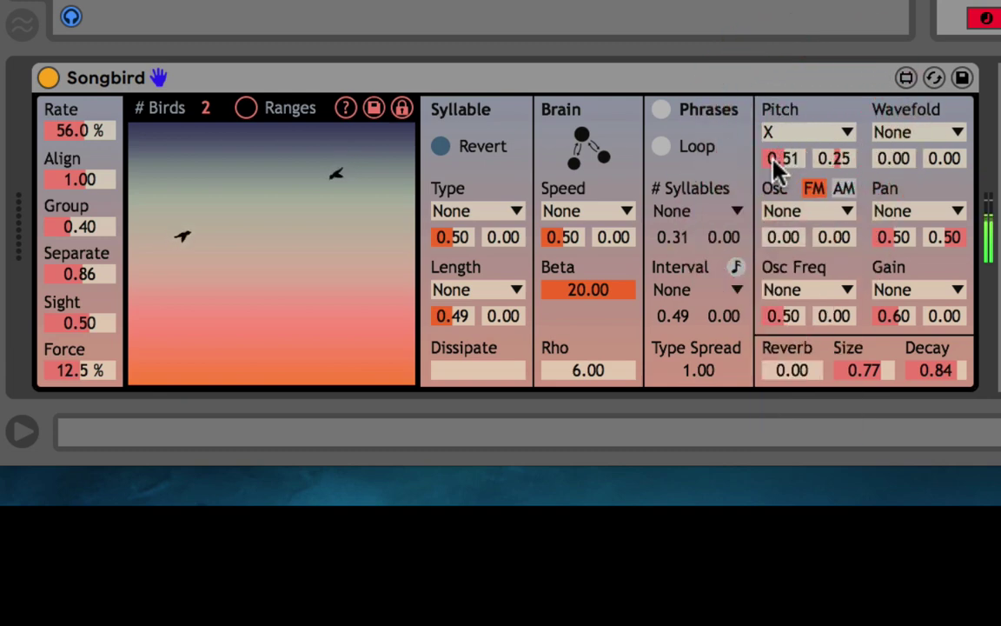
pyautogui.moveTo(775, 163); pyautogui.dragTo(847, 170)
pyautogui.click(841, 158)
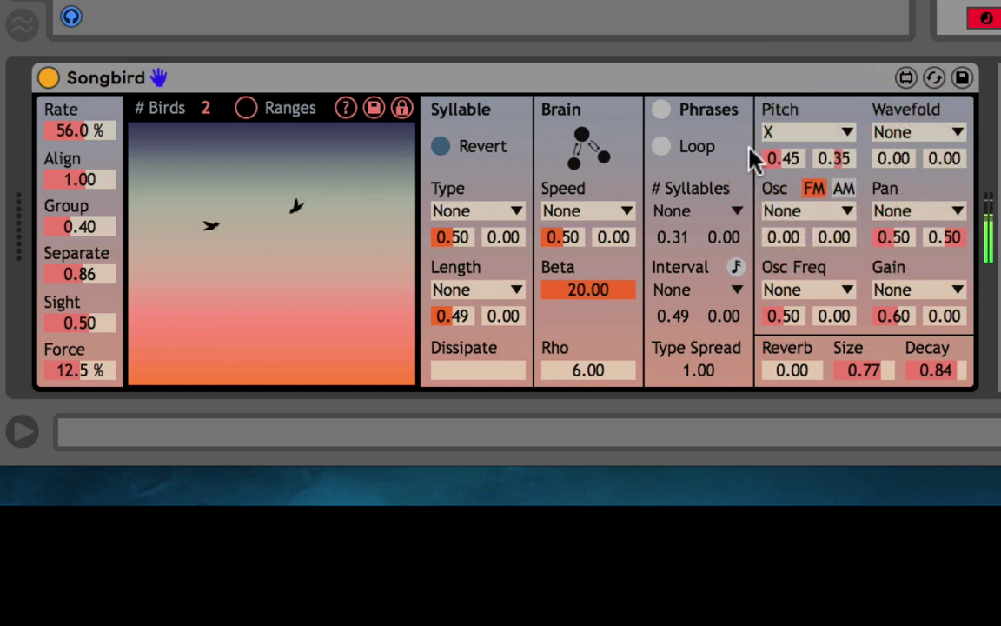
# Increase the flock to 5 birds and change the Pitch modulation source to Y.
pyautogui.moveTo(205, 106)
pyautogui.mouseDown()
pyautogui.moveTo(196, 105)
pyautogui.moveTo(214, 106)
pyautogui.mouseUp()
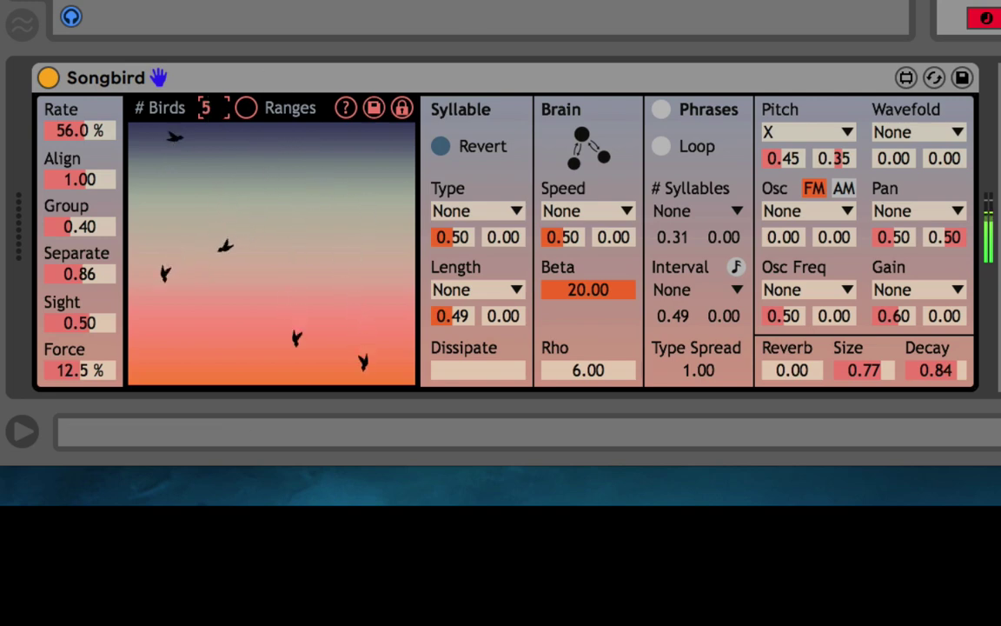
pyautogui.moveTo(988, 201); pyautogui.dragTo(988, 194)
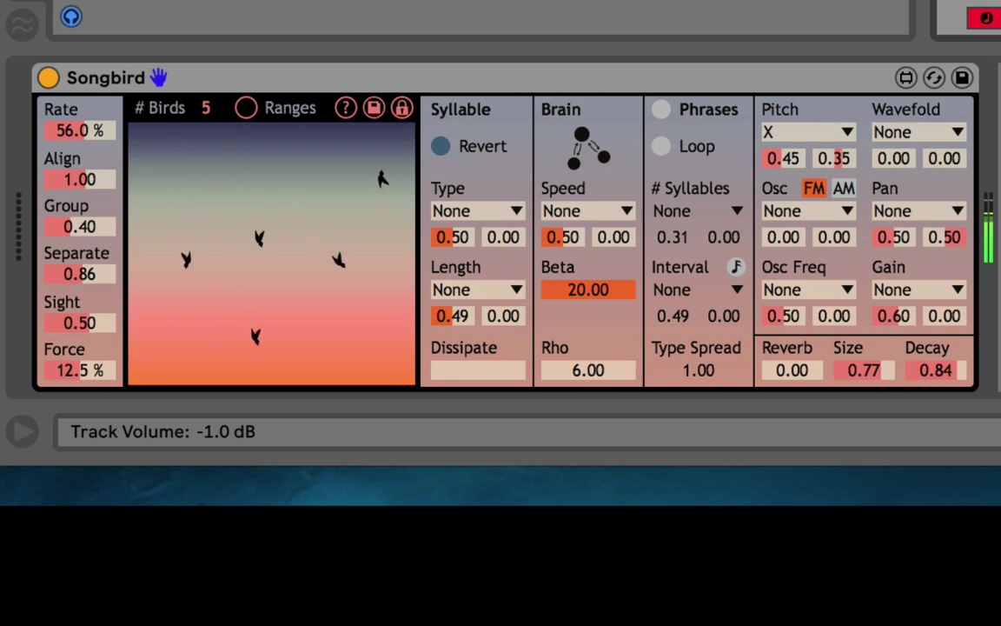
pyautogui.click(808, 137)
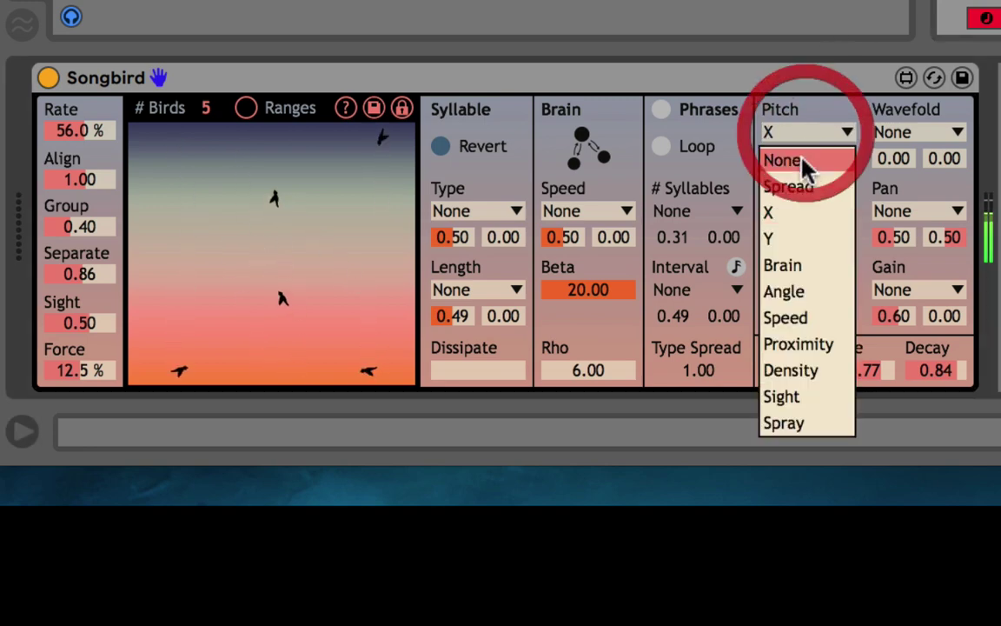
pyautogui.click(791, 236)
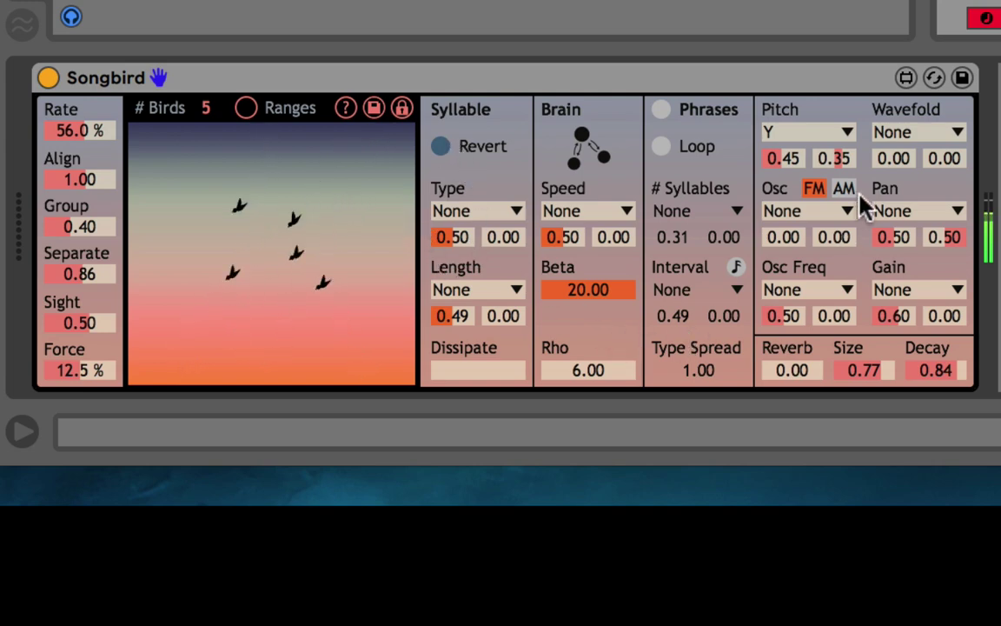
# Reset Pitch to source None, base 1.00 and amount 0.00, and reduce the flock to 1 bird.
pyautogui.click(818, 134)
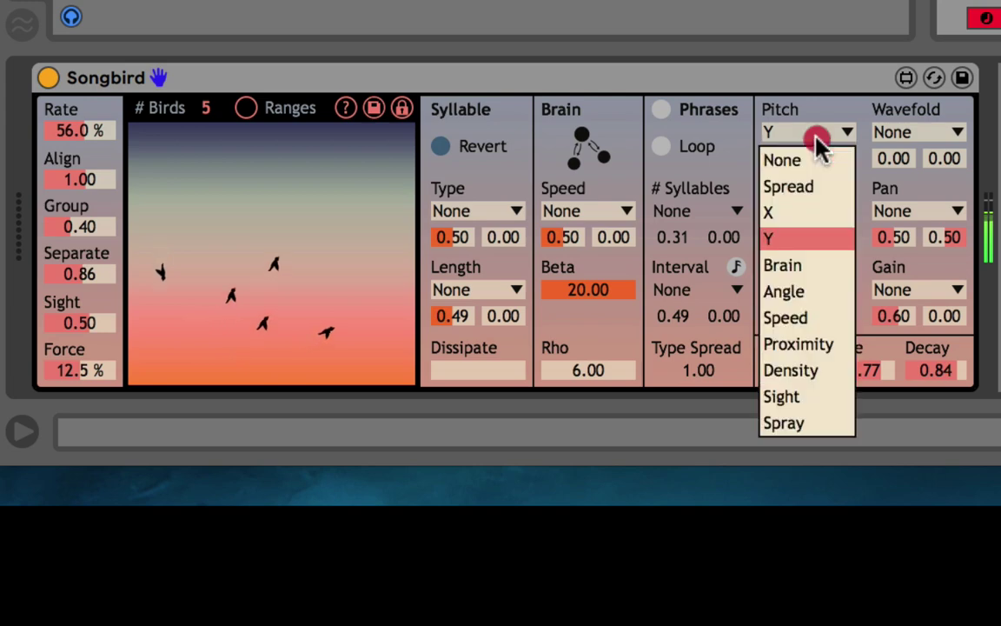
pyautogui.click(806, 162)
pyautogui.moveTo(782, 163); pyautogui.dragTo(830, 157)
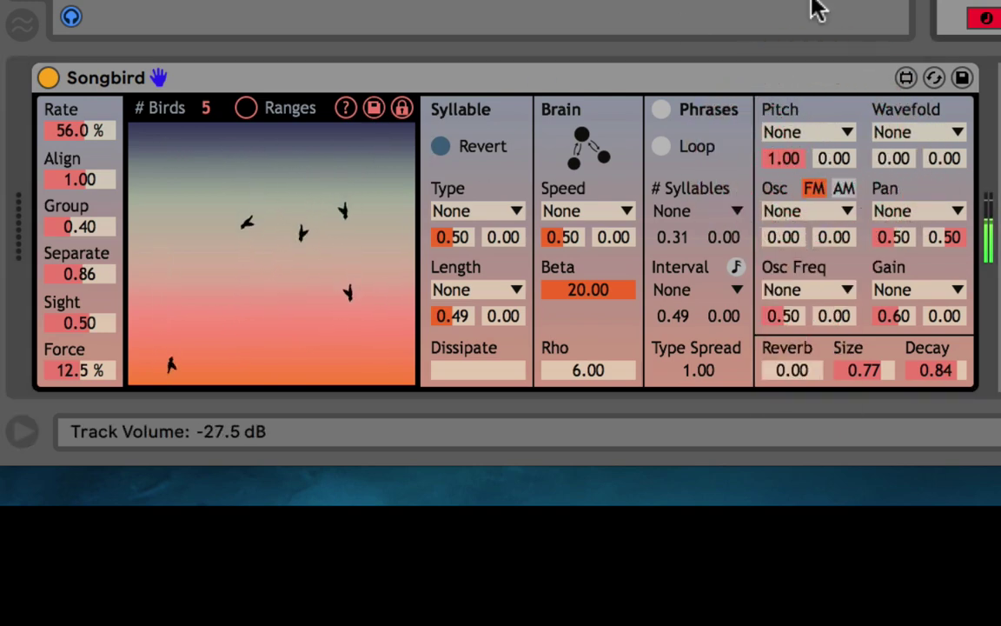
pyautogui.moveTo(205, 108); pyautogui.dragTo(202, 293)
pyautogui.moveTo(205, 110); pyautogui.dragTo(205, 102)
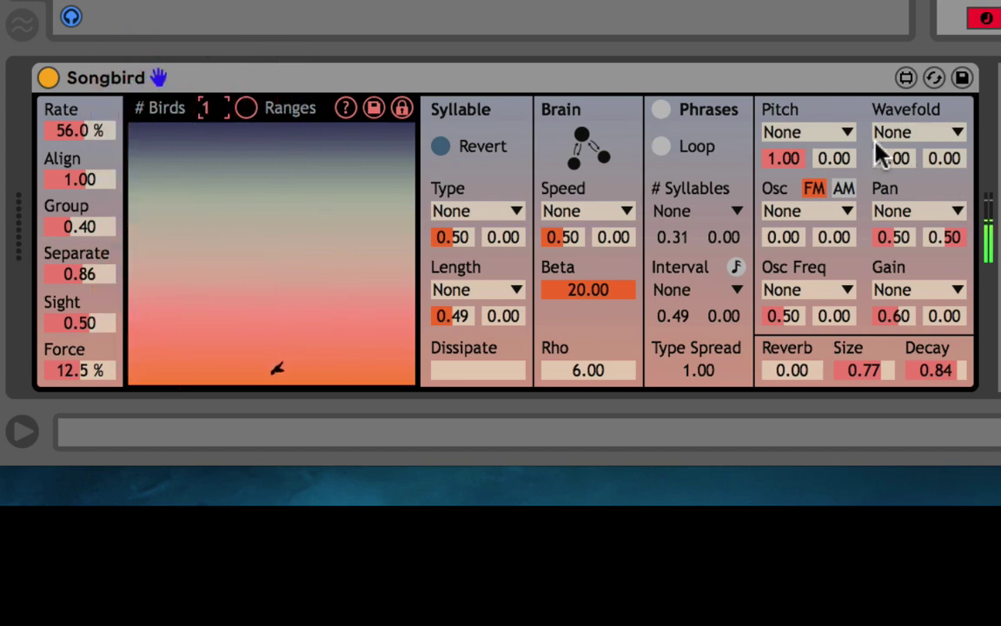
# Try different base values for the syllable Type.
pyautogui.click(456, 190)
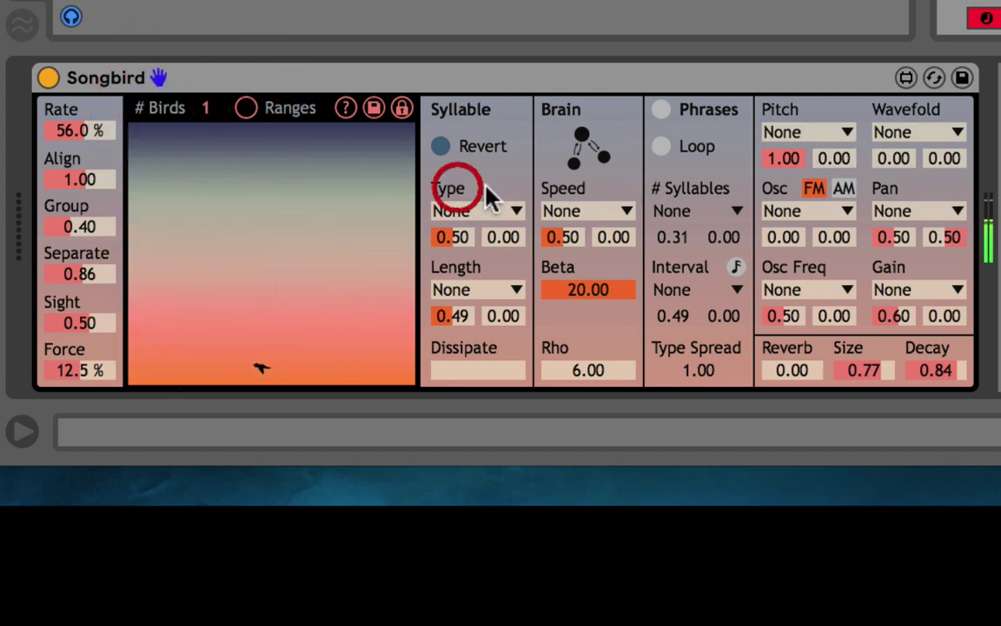
pyautogui.click(454, 192)
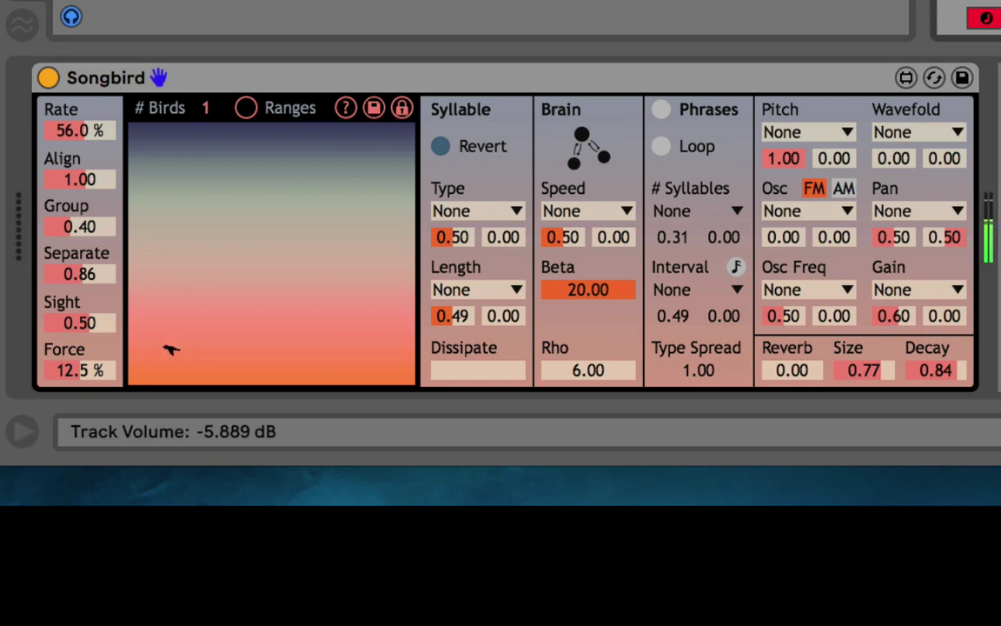
pyautogui.moveTo(453, 236); pyautogui.dragTo(450, 294)
pyautogui.moveTo(453, 236); pyautogui.dragTo(405, 188)
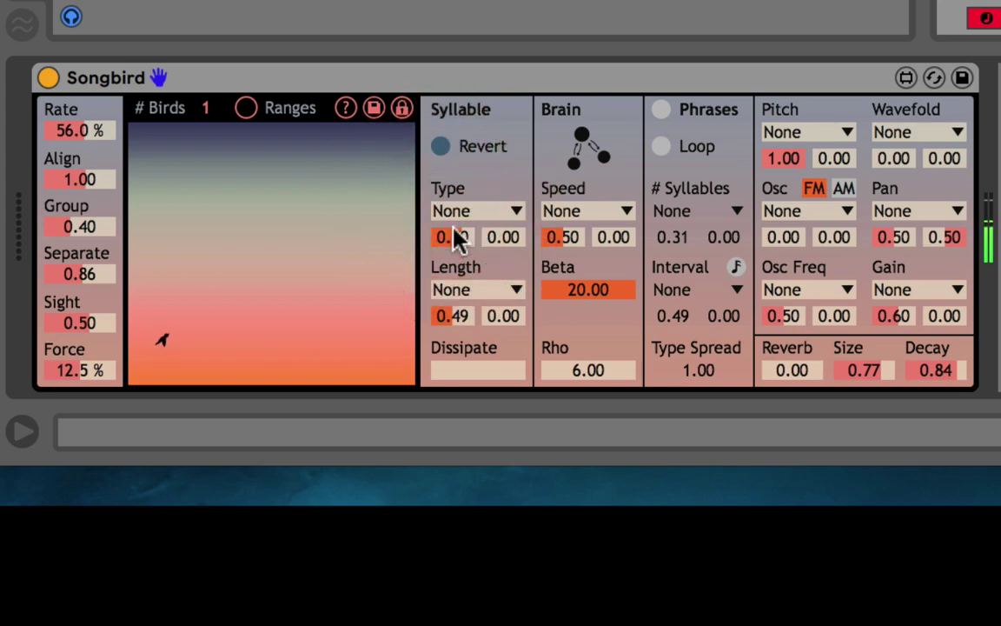
# Reset the syllable Type base to 0.50, and try a Length of 0.24 before restoring 0.49.
pyautogui.doubleClick(453, 232)
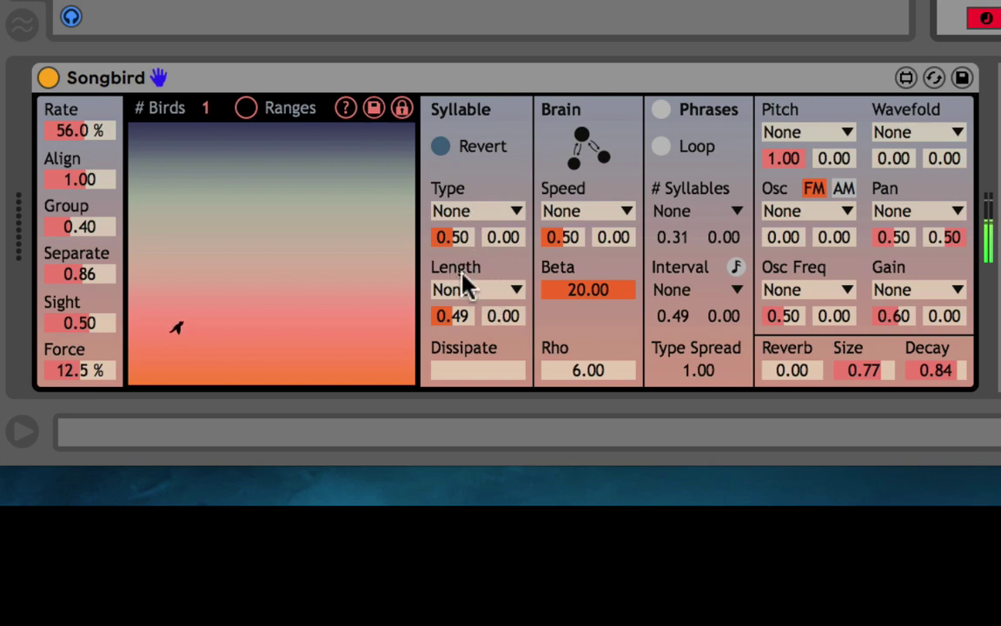
pyautogui.click(448, 316)
pyautogui.moveTo(438, 282); pyautogui.dragTo(435, 420)
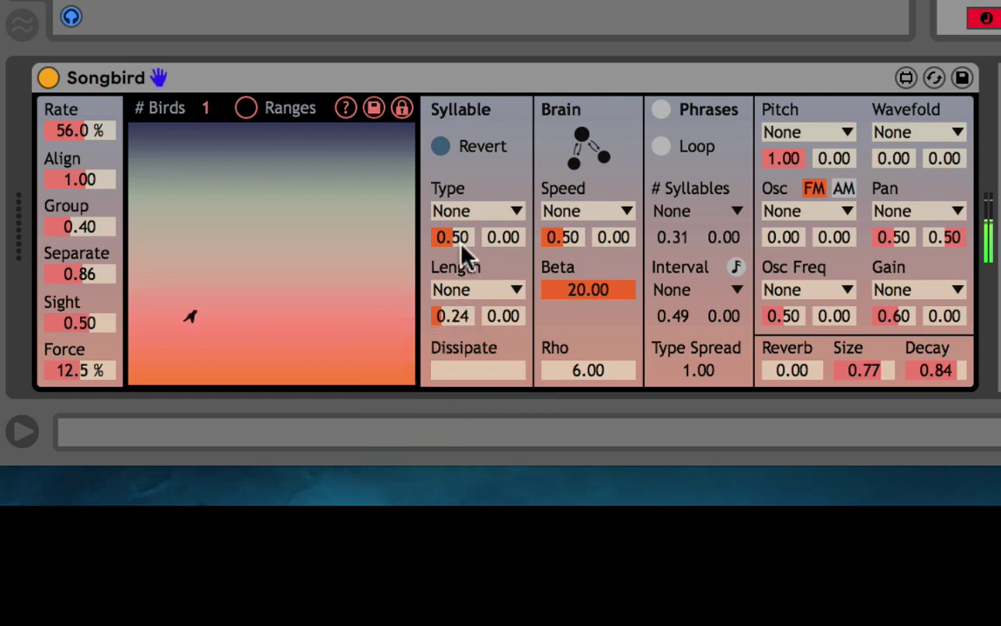
pyautogui.moveTo(444, 327); pyautogui.dragTo(442, 321)
pyautogui.doubleClick(444, 323)
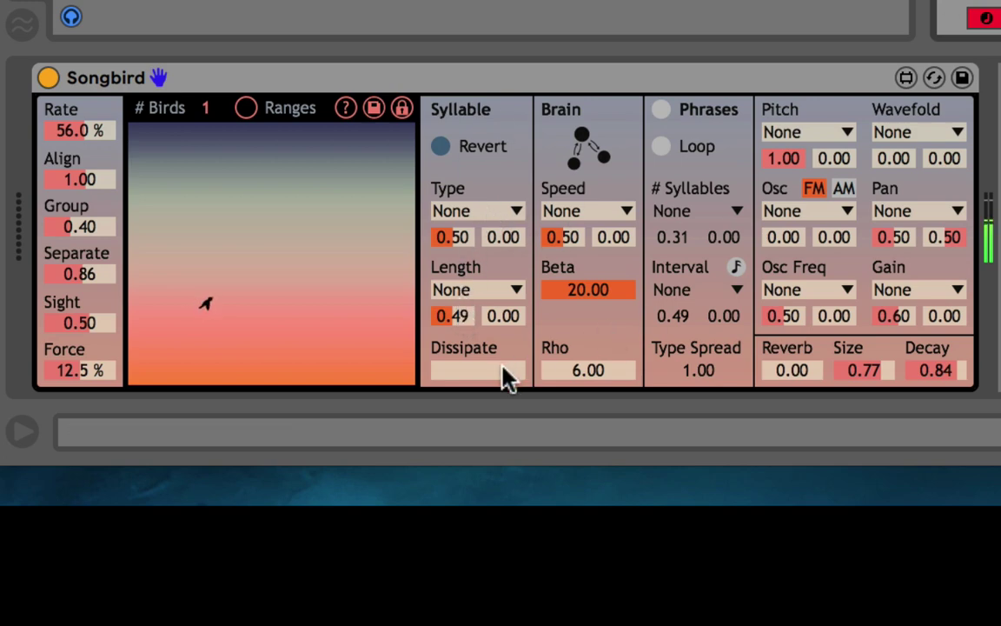
# Try medium and high Dissipate amounts on the syllable, nudge Length to 0.48, and return Dissipate to zero.
pyautogui.moveTo(474, 376)
pyautogui.mouseDown()
pyautogui.moveTo(430, 250)
pyautogui.moveTo(400, 205)
pyautogui.moveTo(393, 234)
pyautogui.moveTo(384, 220)
pyautogui.mouseUp()
pyautogui.moveTo(469, 374)
pyautogui.mouseDown()
pyautogui.moveTo(465, 320)
pyautogui.moveTo(473, 375)
pyautogui.mouseUp()
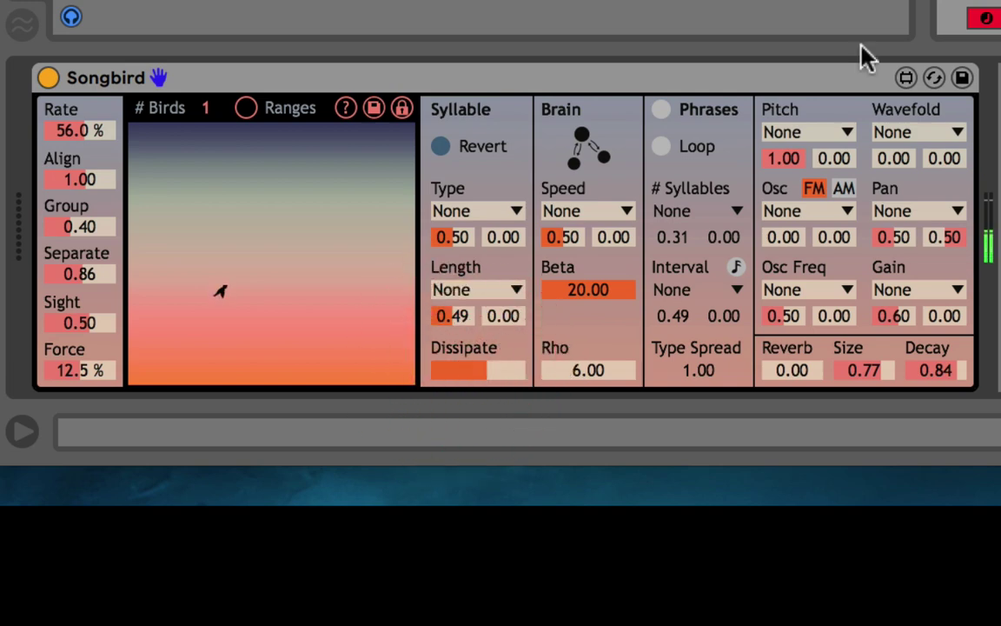
pyautogui.click(437, 322)
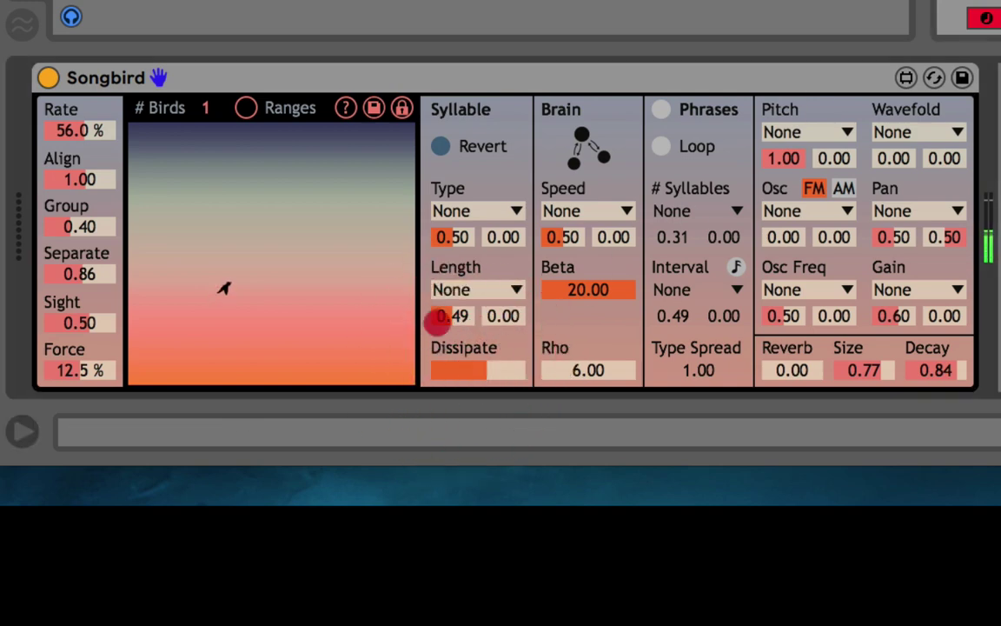
pyautogui.moveTo(437, 322)
pyautogui.mouseDown()
pyautogui.moveTo(435, 284)
pyautogui.moveTo(439, 328)
pyautogui.moveTo(438, 305)
pyautogui.moveTo(425, 313)
pyautogui.mouseUp()
pyautogui.moveTo(474, 369); pyautogui.dragTo(476, 291)
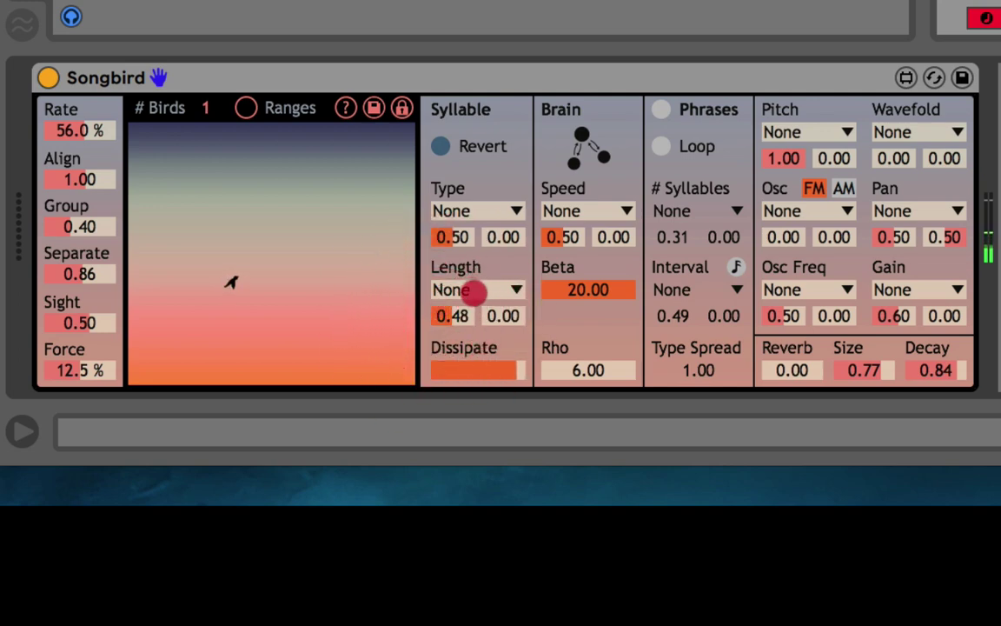
pyautogui.moveTo(481, 373)
pyautogui.mouseDown()
pyautogui.moveTo(481, 415)
pyautogui.moveTo(484, 371)
pyautogui.moveTo(477, 371)
pyautogui.moveTo(485, 373)
pyautogui.mouseUp()
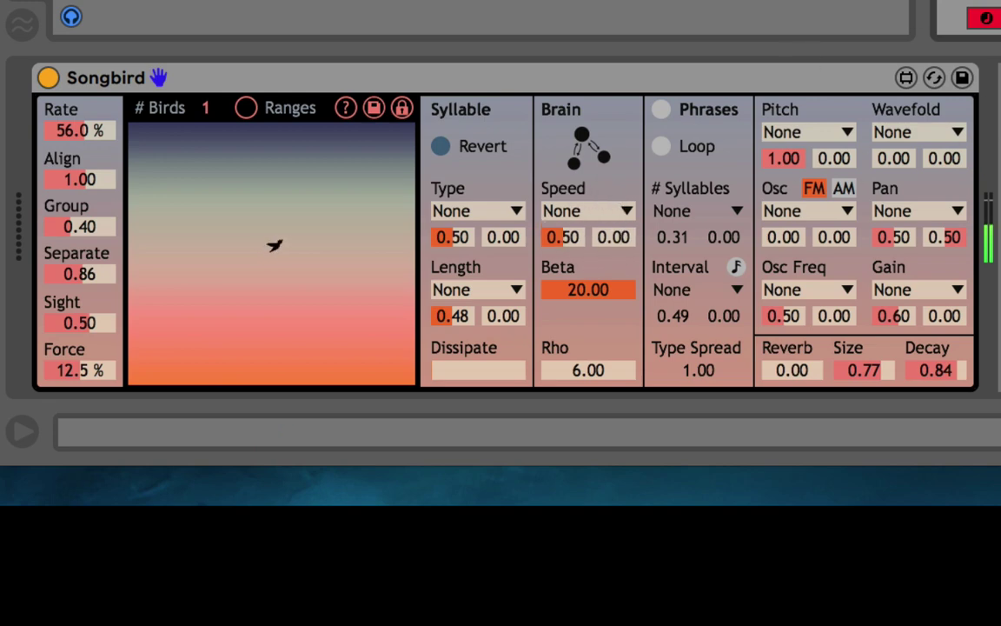
# Try a different Brain Speed base and raise the syllable Type base to 0.70.
pyautogui.click(564, 241)
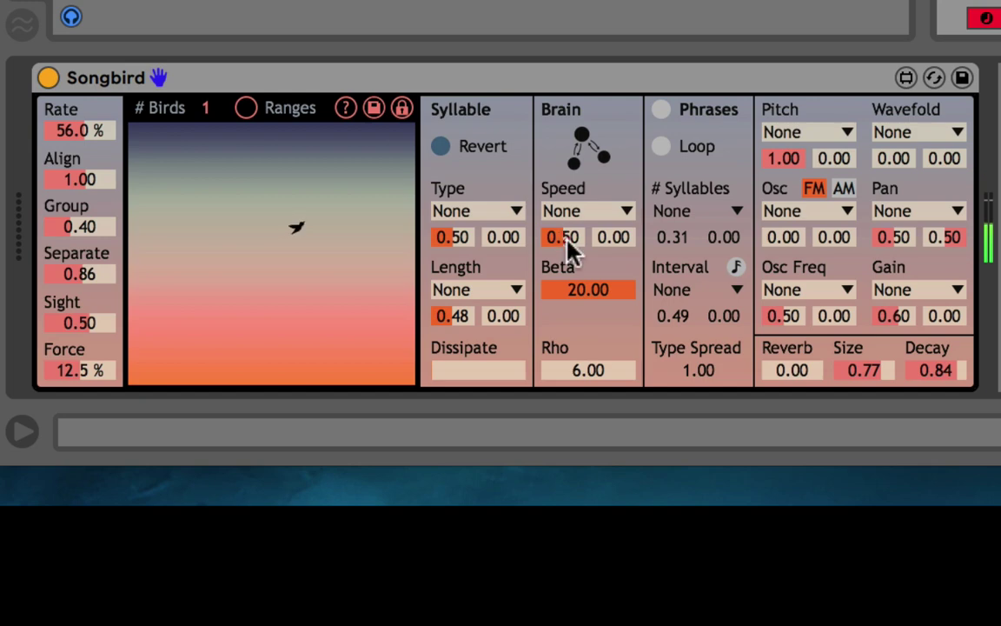
pyautogui.moveTo(567, 238); pyautogui.dragTo(559, 196)
pyautogui.moveTo(441, 238); pyautogui.dragTo(440, 193)
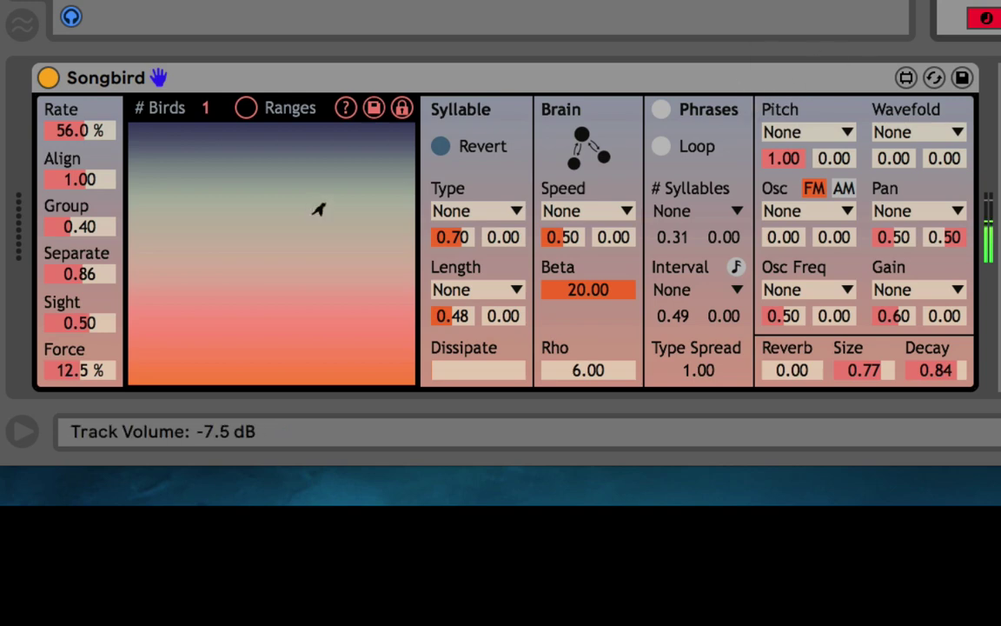
# Try a Brain Speed of 0.22 with a syllable Length of 0.73, and restore them to 0.50 and 0.49.
pyautogui.moveTo(556, 236); pyautogui.dragTo(527, 167)
pyautogui.moveTo(561, 241); pyautogui.dragTo(553, 297)
pyautogui.moveTo(453, 316)
pyautogui.mouseDown()
pyautogui.moveTo(458, 272)
pyautogui.moveTo(472, 313)
pyautogui.moveTo(458, 312)
pyautogui.mouseUp()
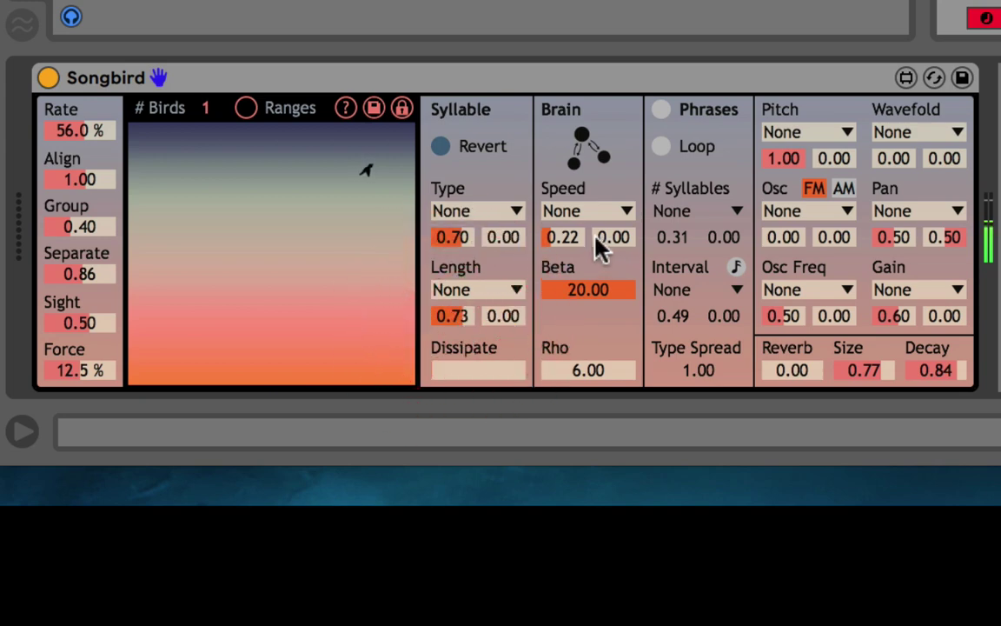
pyautogui.moveTo(561, 236)
pyautogui.mouseDown()
pyautogui.moveTo(557, 217)
pyautogui.moveTo(563, 237)
pyautogui.mouseUp()
pyautogui.moveTo(453, 315); pyautogui.dragTo(453, 334)
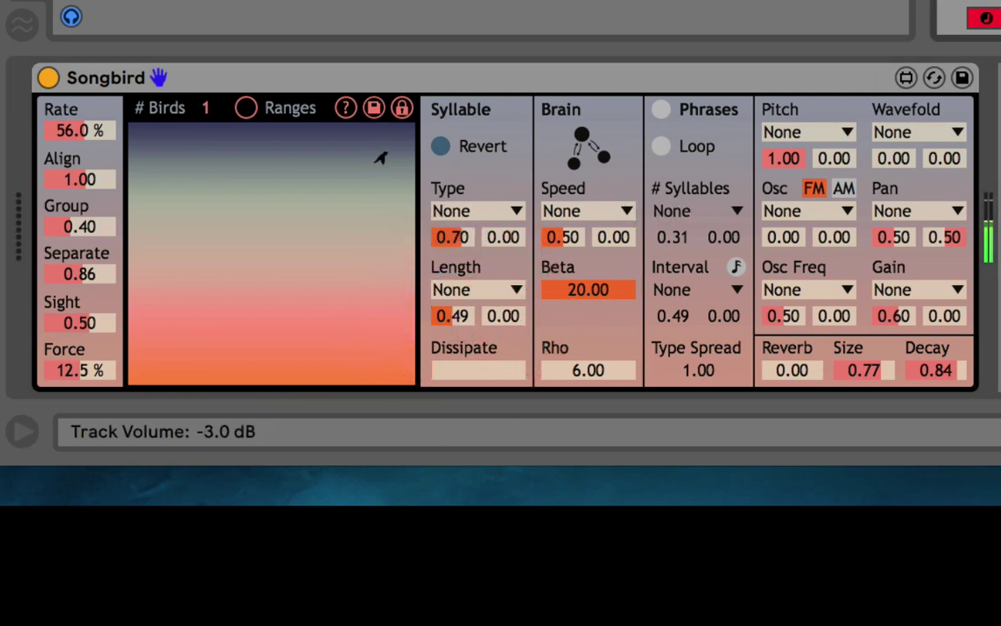
# Try a Beta of 14.61 and a Rho of 9.12 in the Brain, and restore them to 20.00 and 6.00.
pyautogui.click(611, 291)
pyautogui.click(587, 374)
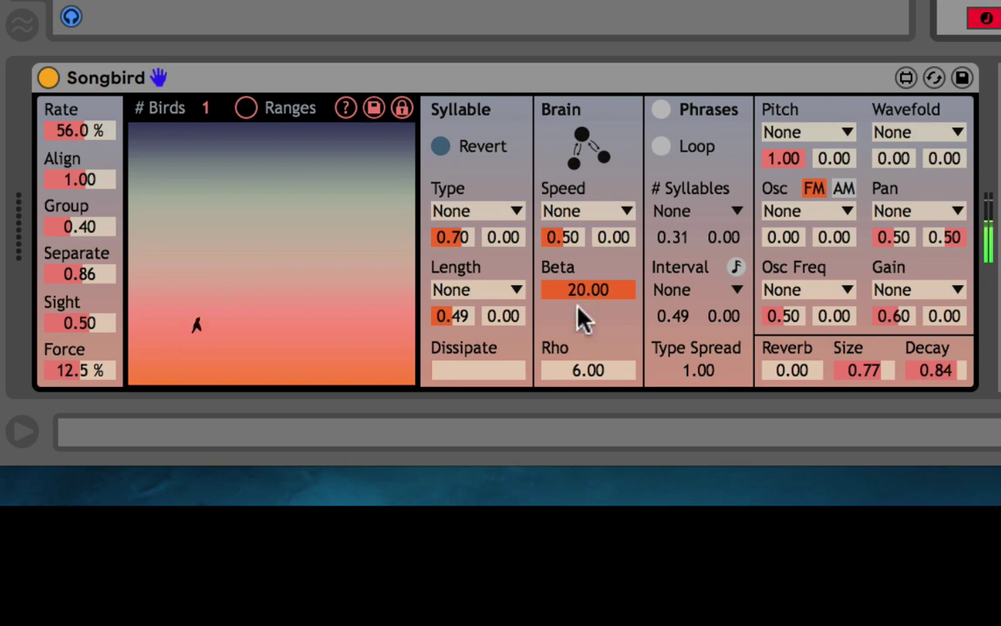
pyautogui.moveTo(604, 291); pyautogui.dragTo(580, 289)
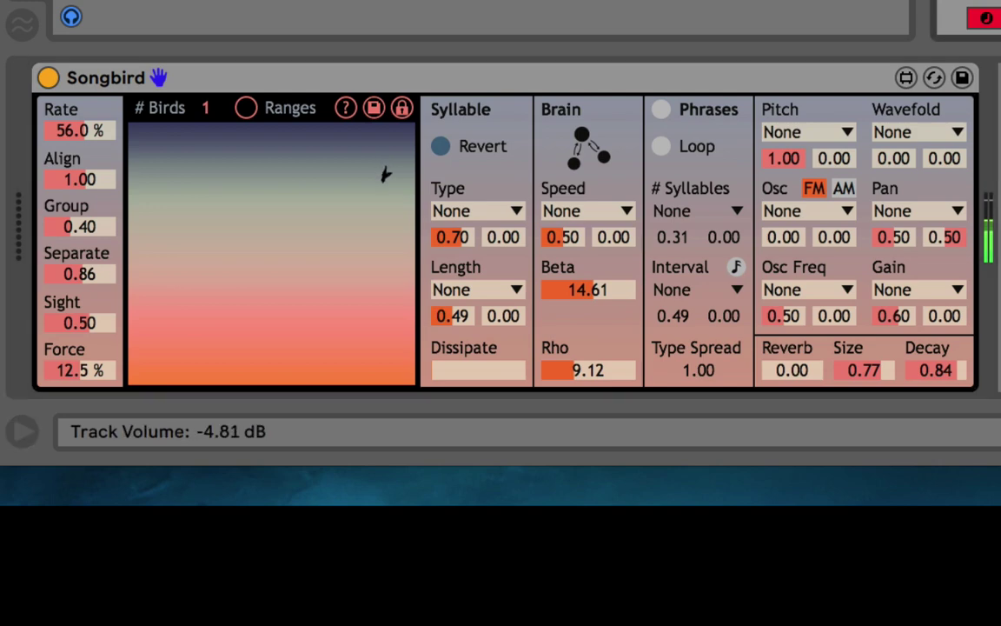
pyautogui.moveTo(552, 380)
pyautogui.mouseDown()
pyautogui.moveTo(556, 309)
pyautogui.moveTo(536, 470)
pyautogui.moveTo(532, 438)
pyautogui.moveTo(558, 368)
pyautogui.mouseUp()
pyautogui.moveTo(563, 295); pyautogui.dragTo(563, 299)
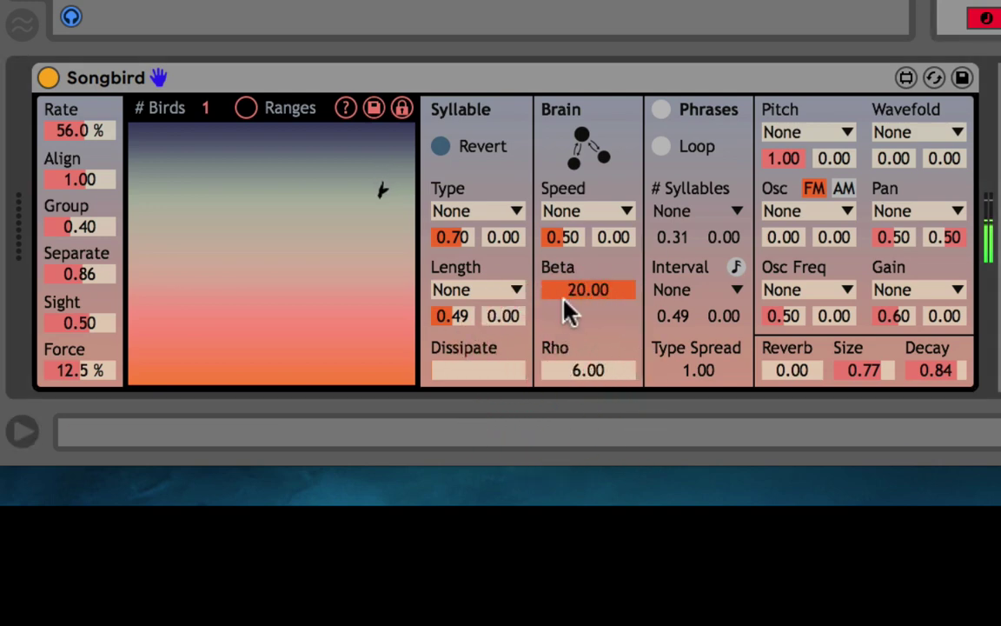
# Try a Beta of 14.61 with a Brain Speed of 0.70, and restore Beta 20.00 and Speed 0.50.
pyautogui.click(577, 370)
pyautogui.moveTo(594, 297); pyautogui.dragTo(587, 382)
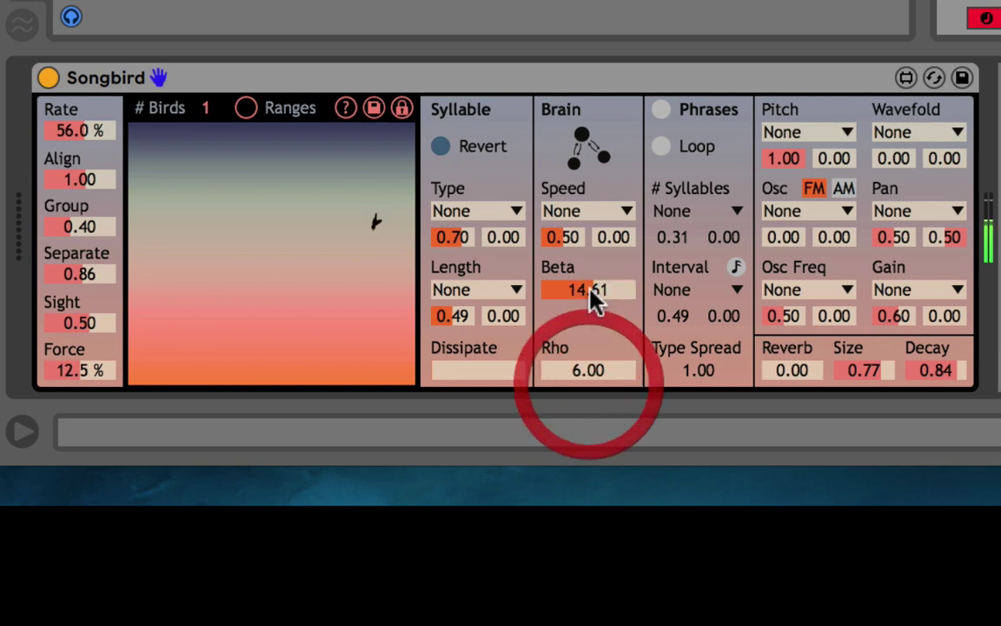
pyautogui.moveTo(562, 236); pyautogui.dragTo(560, 200)
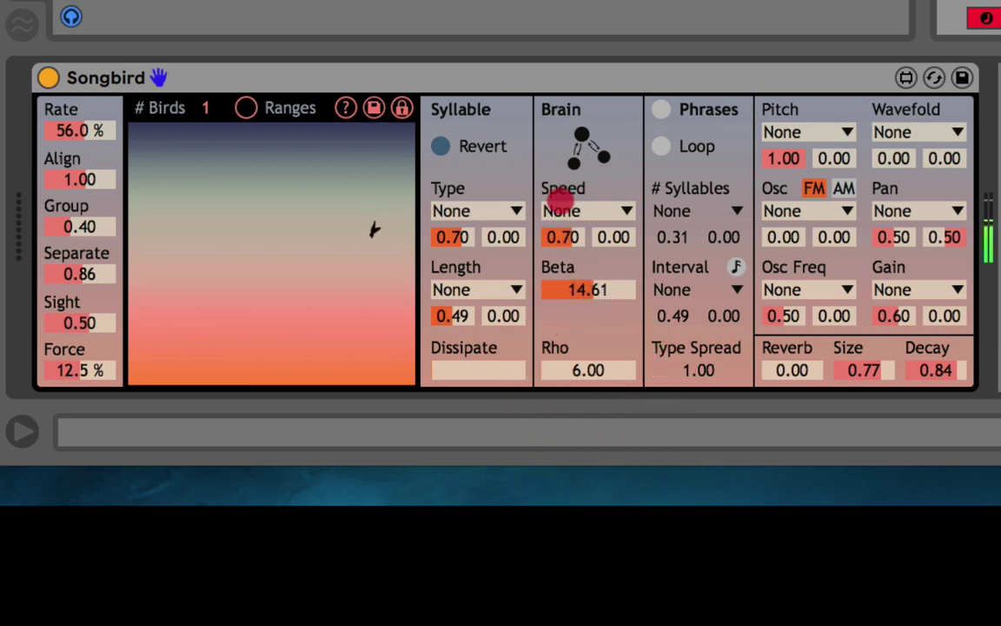
pyautogui.doubleClick(567, 245)
pyautogui.doubleClick(573, 292)
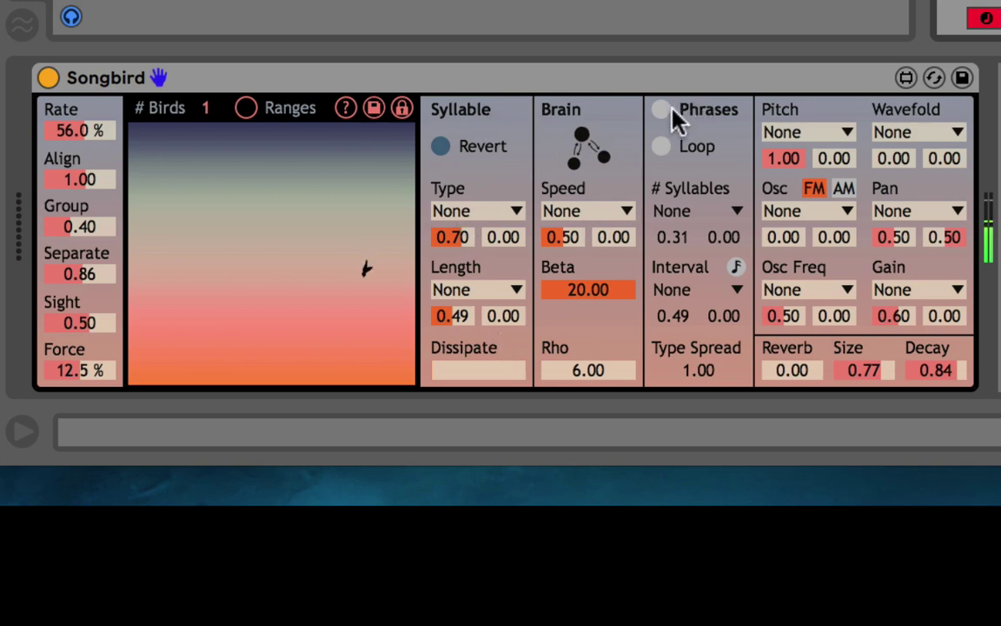
# Reset the syllable Type base to 0.50, keep Length at 0.49, and turn on Phrases.
pyautogui.click(450, 237)
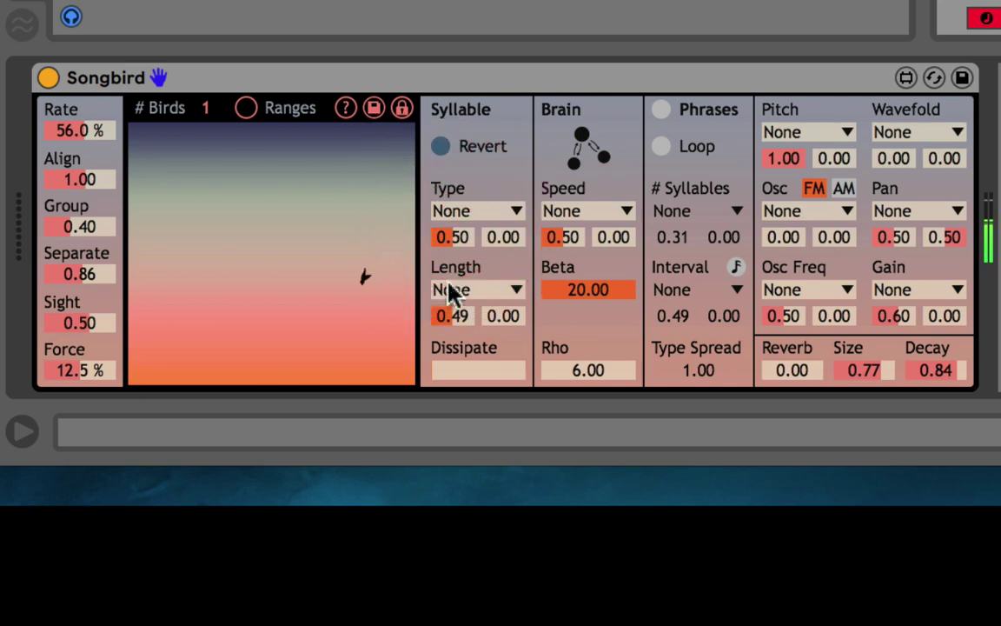
pyautogui.click(451, 321)
pyautogui.click(683, 107)
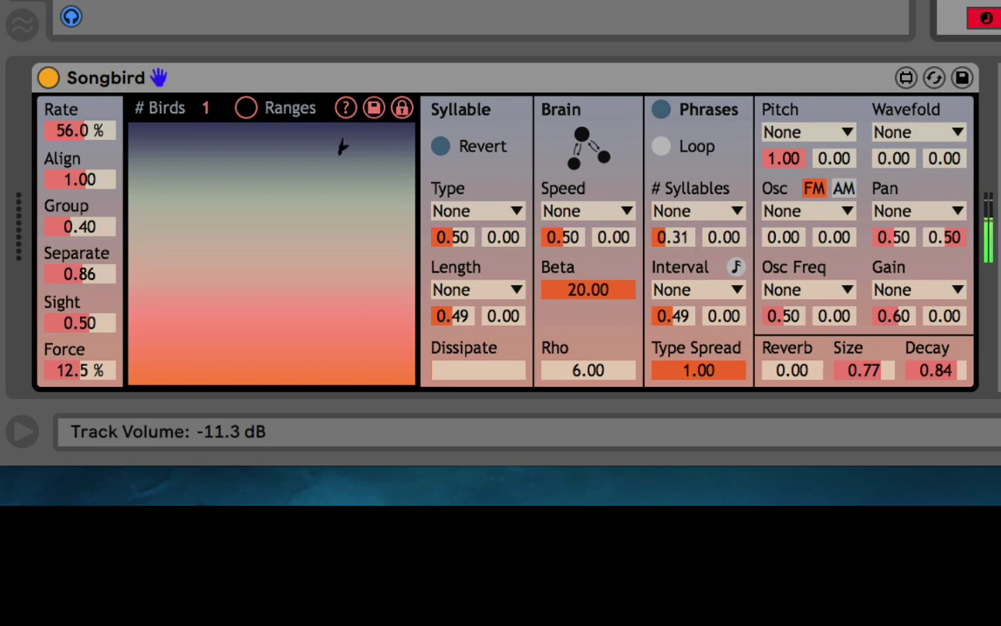
# Try # Syllables base values of 0.00, 0.56 and 0.31 for the phrases, ending at 0.06.
pyautogui.click(676, 228)
pyautogui.moveTo(676, 227); pyautogui.dragTo(677, 231)
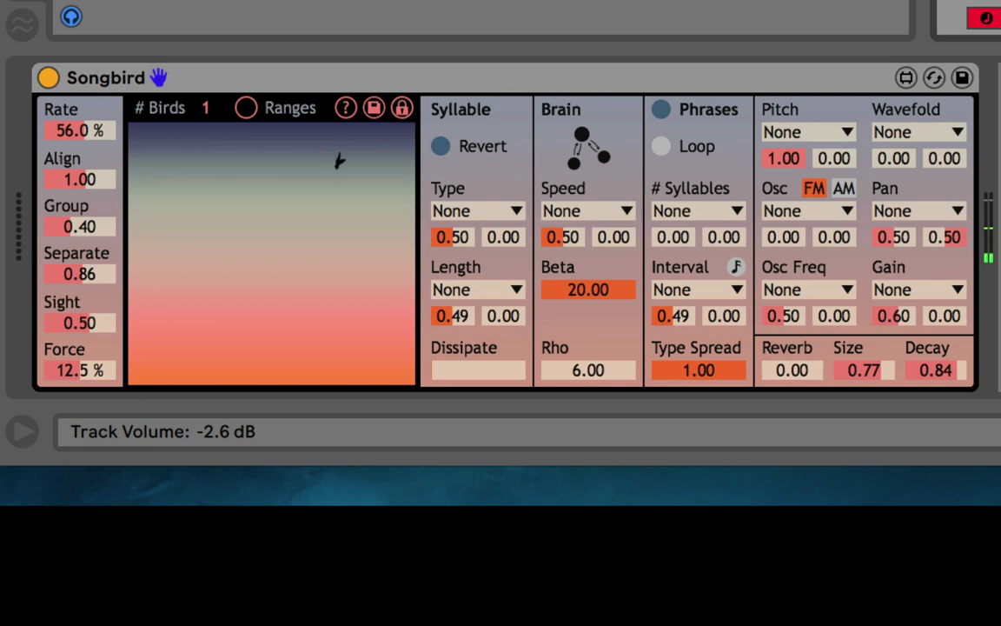
pyautogui.moveTo(670, 233)
pyautogui.mouseDown()
pyautogui.moveTo(650, 117)
pyautogui.moveTo(668, 246)
pyautogui.mouseUp()
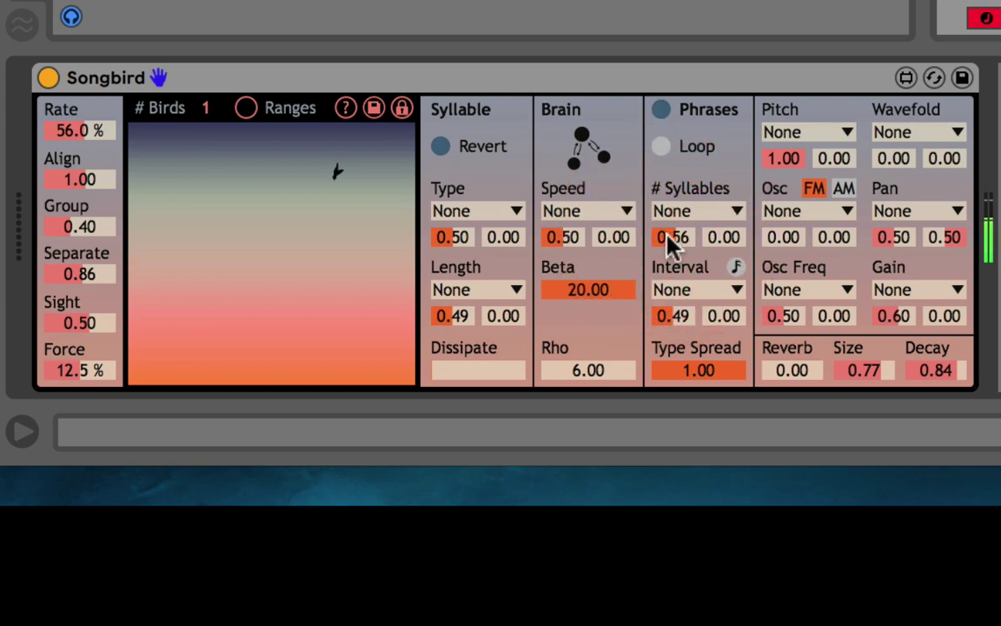
pyautogui.click(679, 319)
pyautogui.click(676, 320)
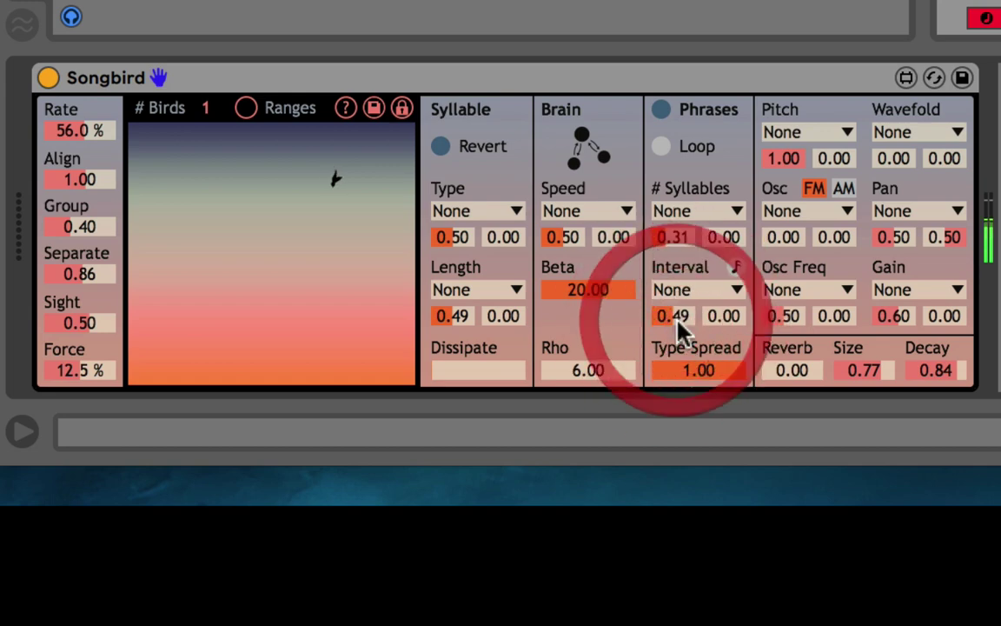
pyautogui.moveTo(678, 240); pyautogui.dragTo(679, 295)
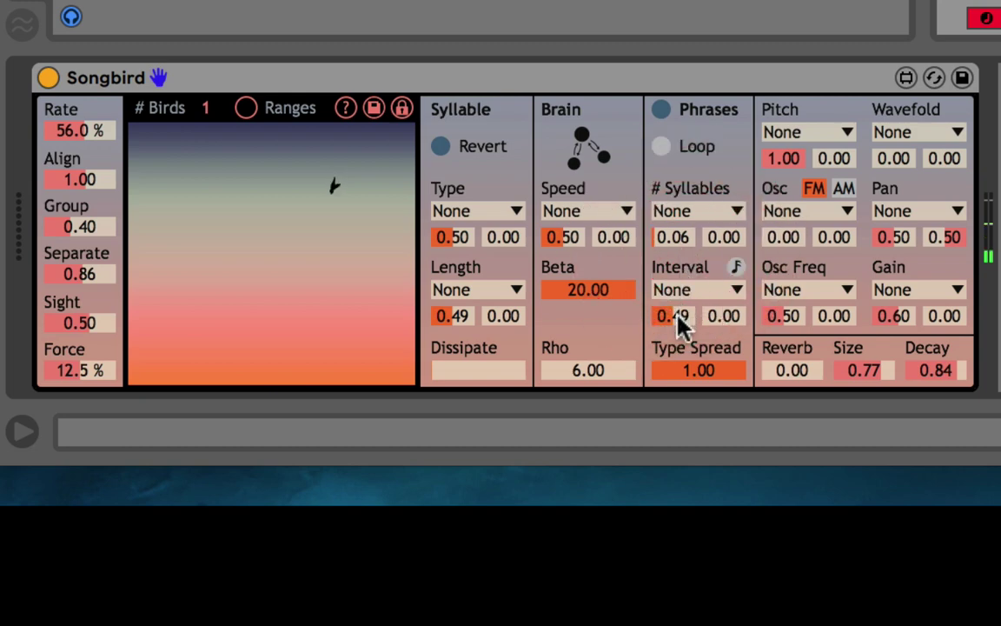
# Try phrase Interval values of 0.70 and 0.24, and settle on Interval 0.64 with # Syllables at 0.43.
pyautogui.moveTo(677, 322); pyautogui.dragTo(669, 271)
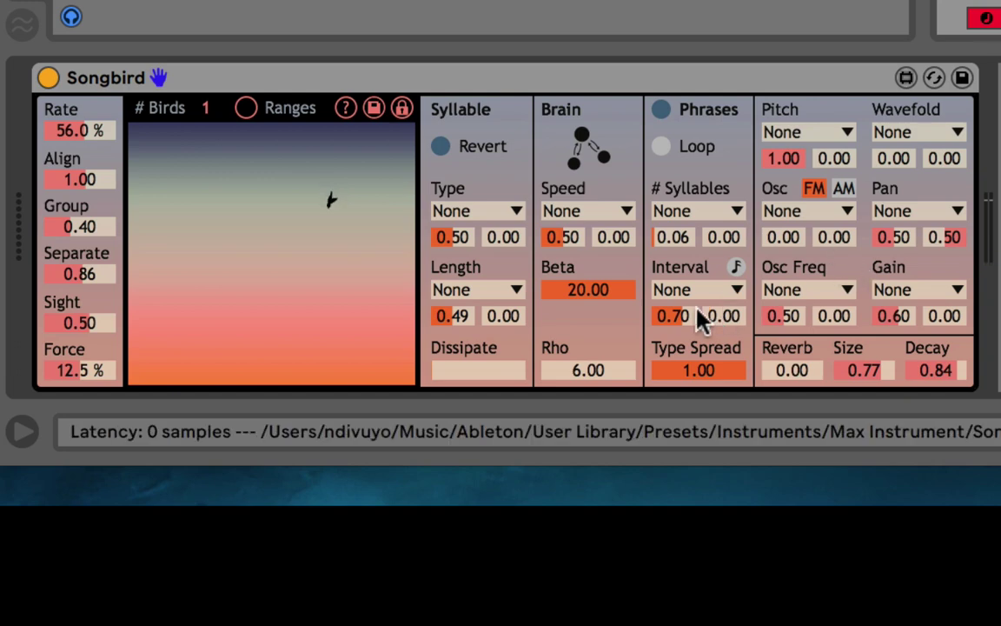
pyautogui.click(665, 319)
pyautogui.moveTo(666, 320); pyautogui.dragTo(655, 427)
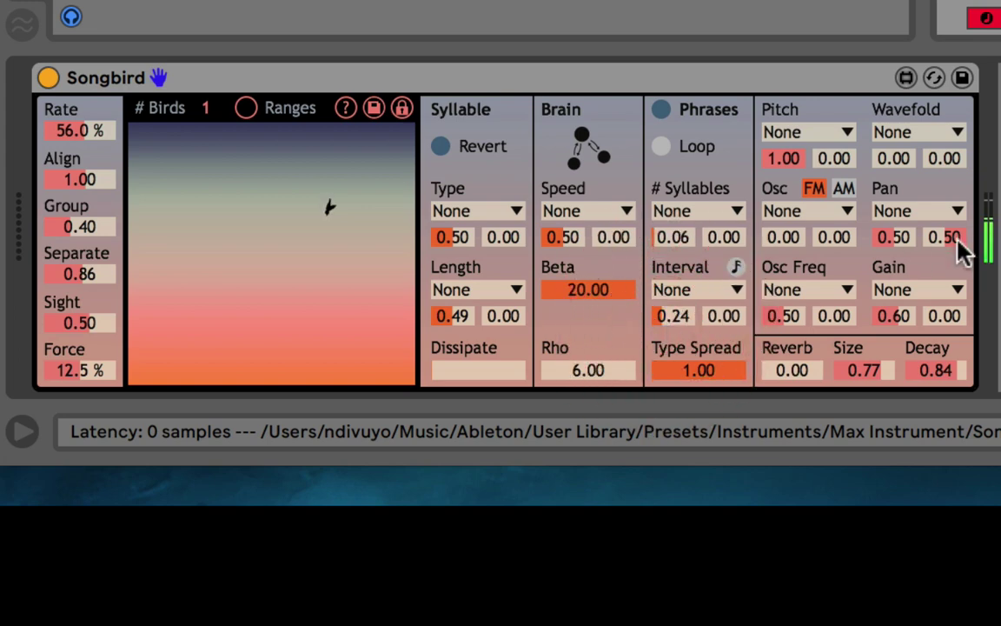
pyautogui.moveTo(670, 316)
pyautogui.mouseDown()
pyautogui.moveTo(659, 217)
pyautogui.moveTo(676, 232)
pyautogui.moveTo(654, 152)
pyautogui.moveTo(699, 217)
pyautogui.mouseUp()
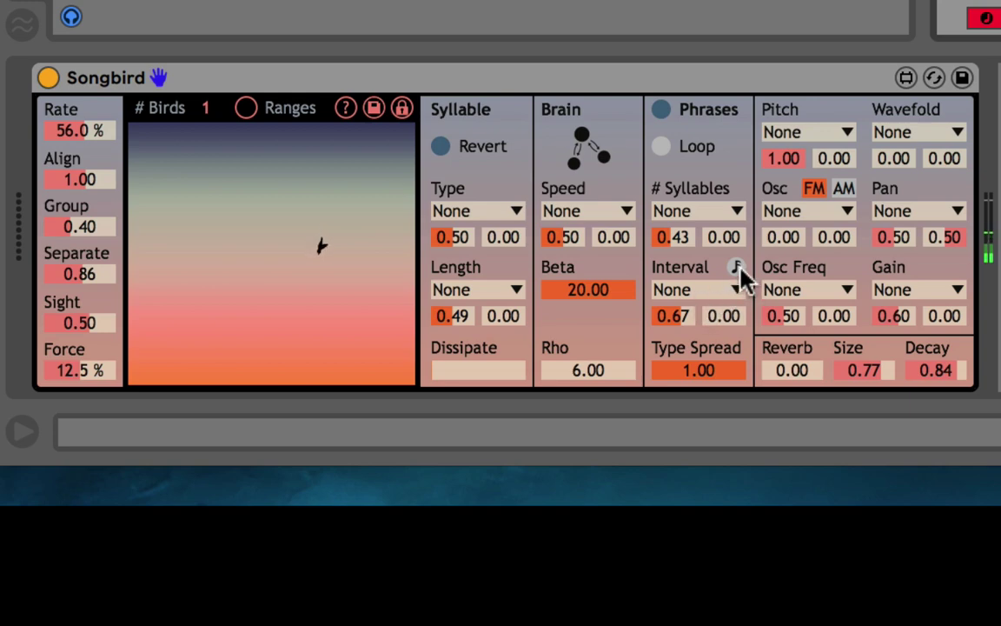
pyautogui.click(672, 316)
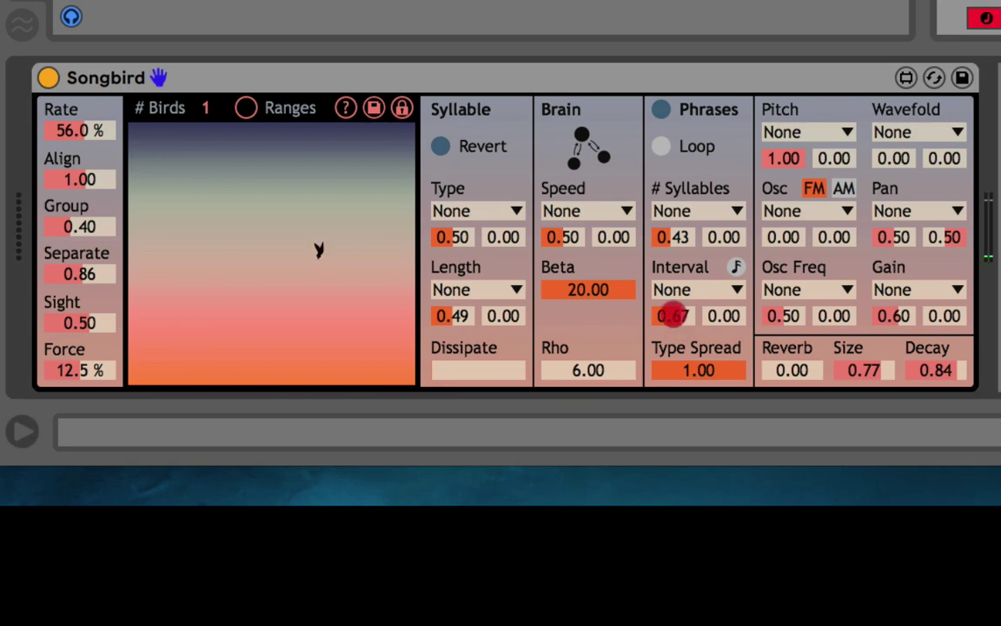
# Try the note-based timing option for the phrase Interval and turn it back off.
pyautogui.click(735, 271)
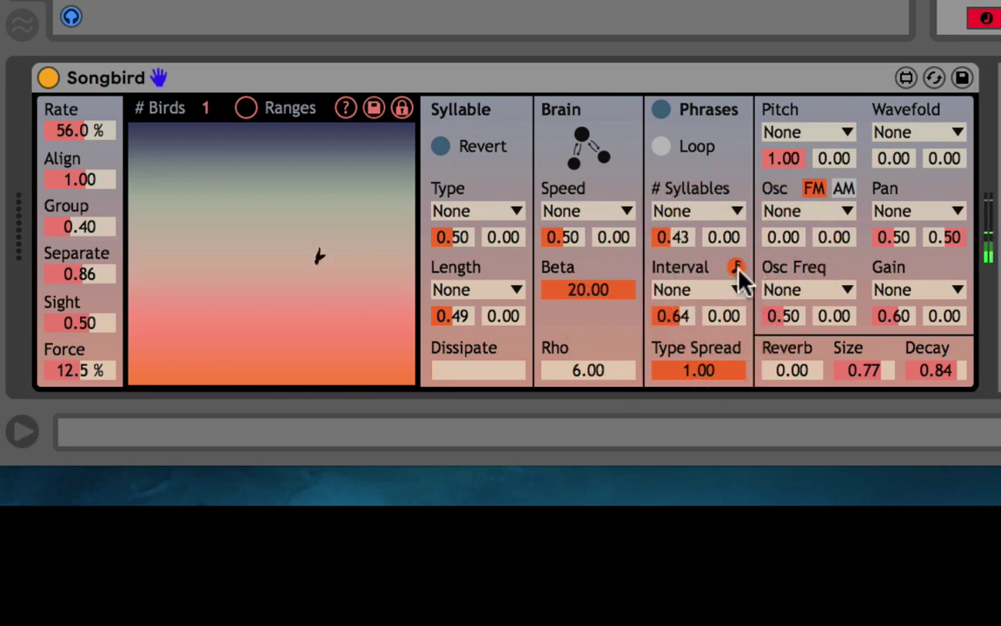
pyautogui.click(736, 273)
pyautogui.click(676, 162)
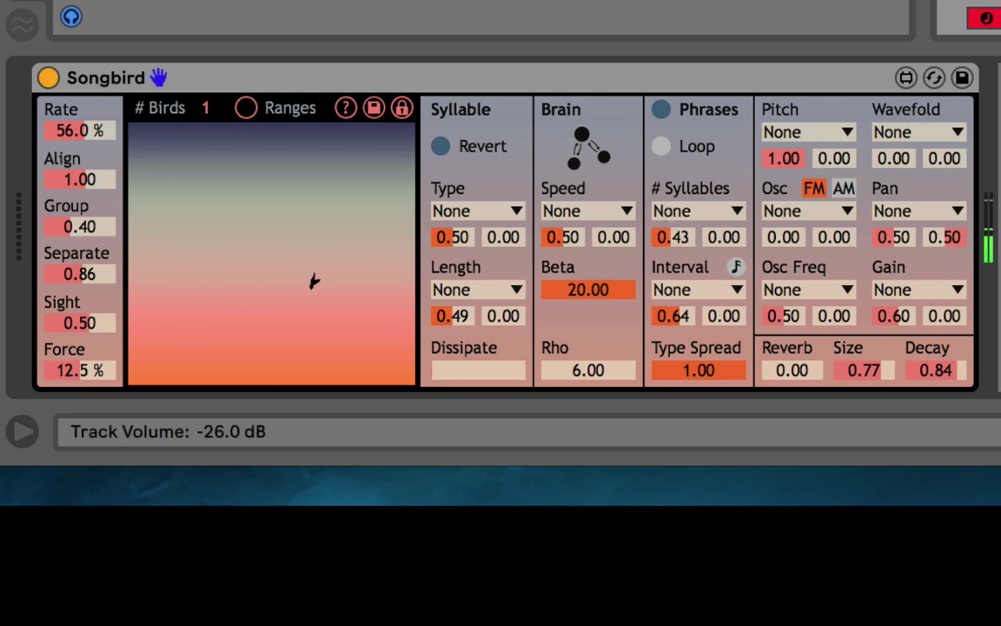
pyautogui.moveTo(991, 260); pyautogui.dragTo(991, 242)
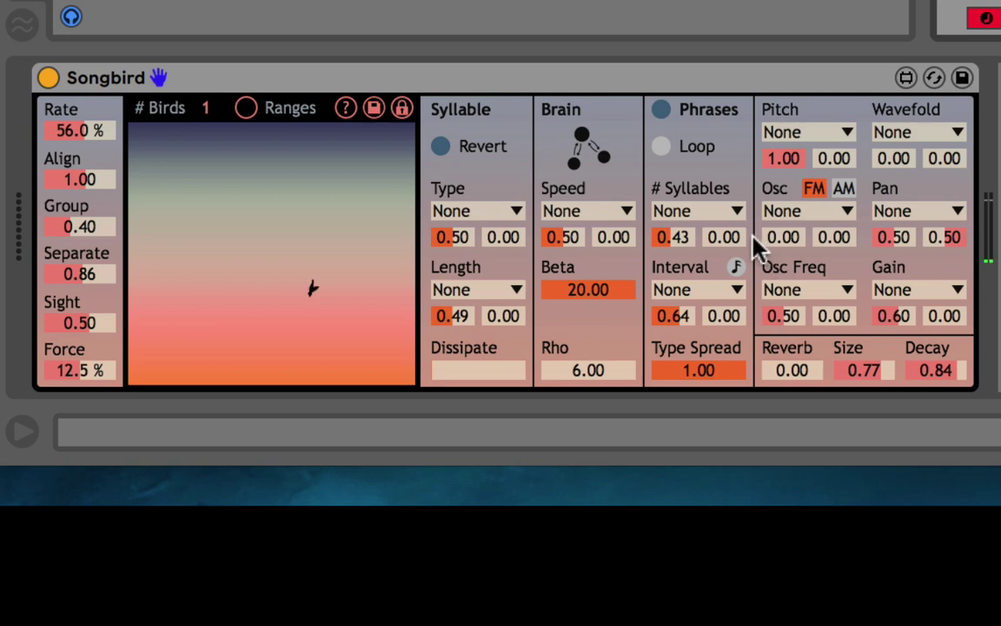
# Try looping the phrase with # Syllables lowered to 0.17, and turn Loop back off.
pyautogui.click(666, 146)
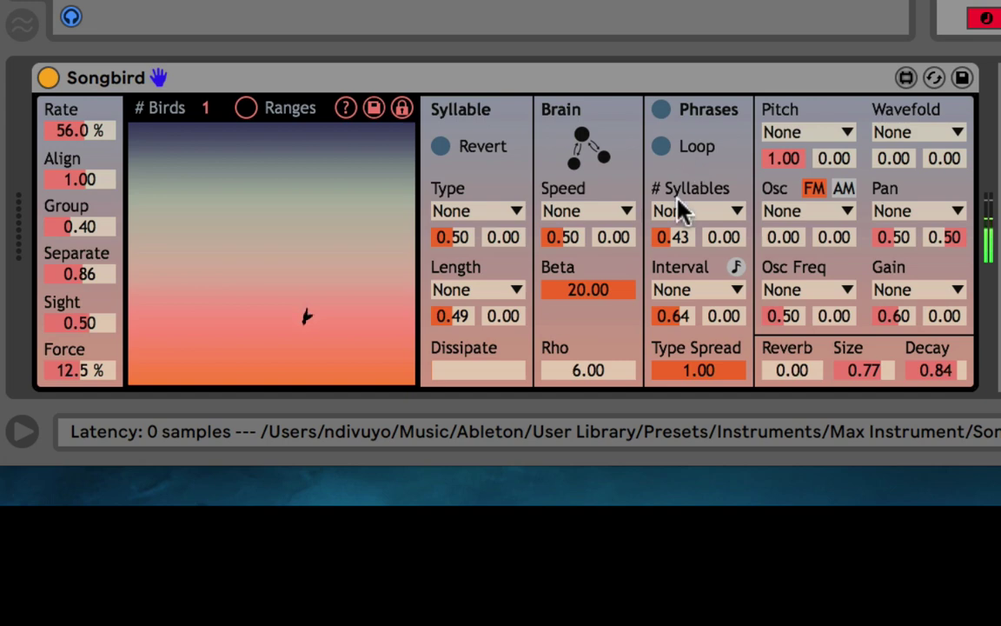
pyautogui.moveTo(667, 237); pyautogui.dragTo(662, 304)
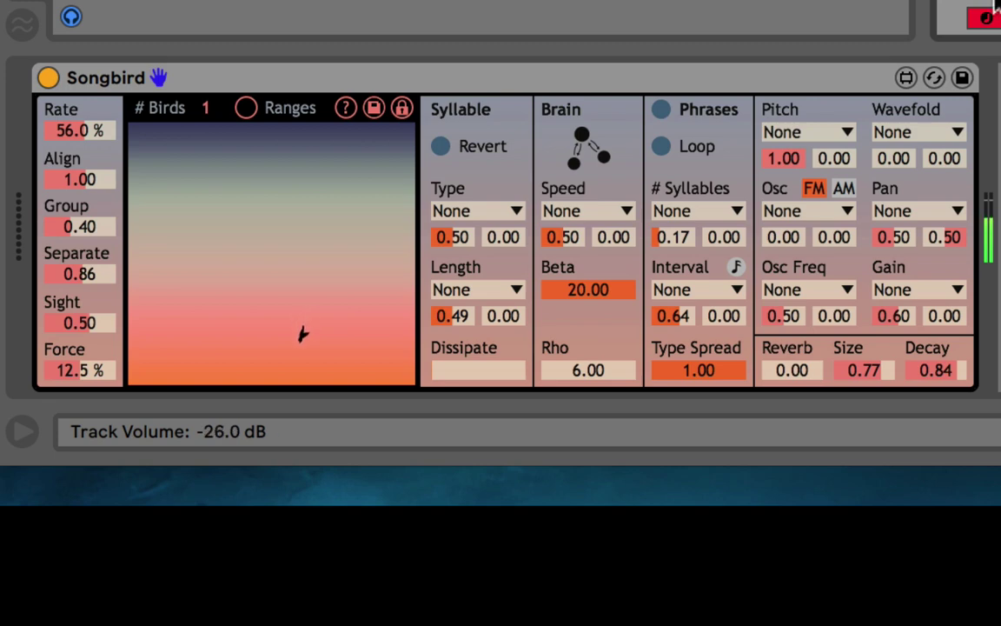
pyautogui.click(677, 148)
# Set the phrases' # Syllables base to 0.39 and Type Spread to 0.00.
pyautogui.click(673, 236)
pyautogui.moveTo(673, 237)
pyautogui.mouseDown()
pyautogui.moveTo(666, 165)
pyautogui.moveTo(672, 242)
pyautogui.mouseUp()
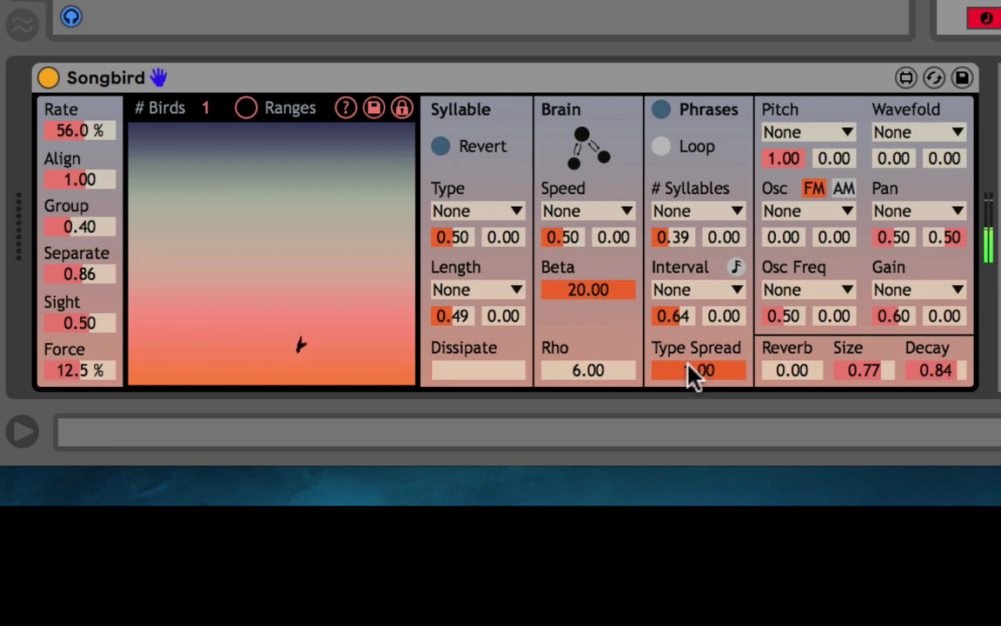
pyautogui.moveTo(691, 374); pyautogui.dragTo(690, 474)
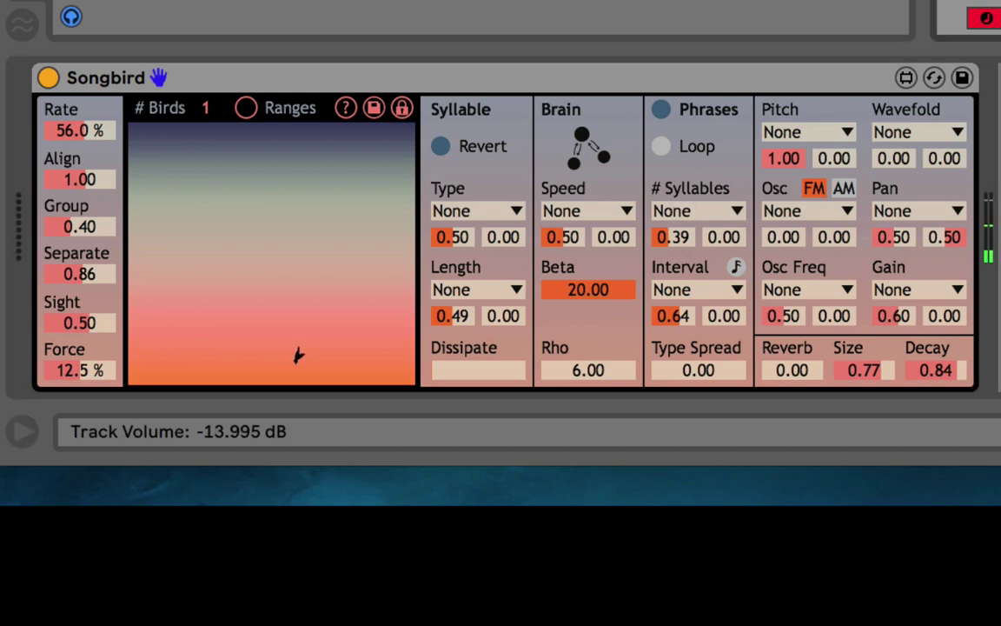
pyautogui.click(445, 243)
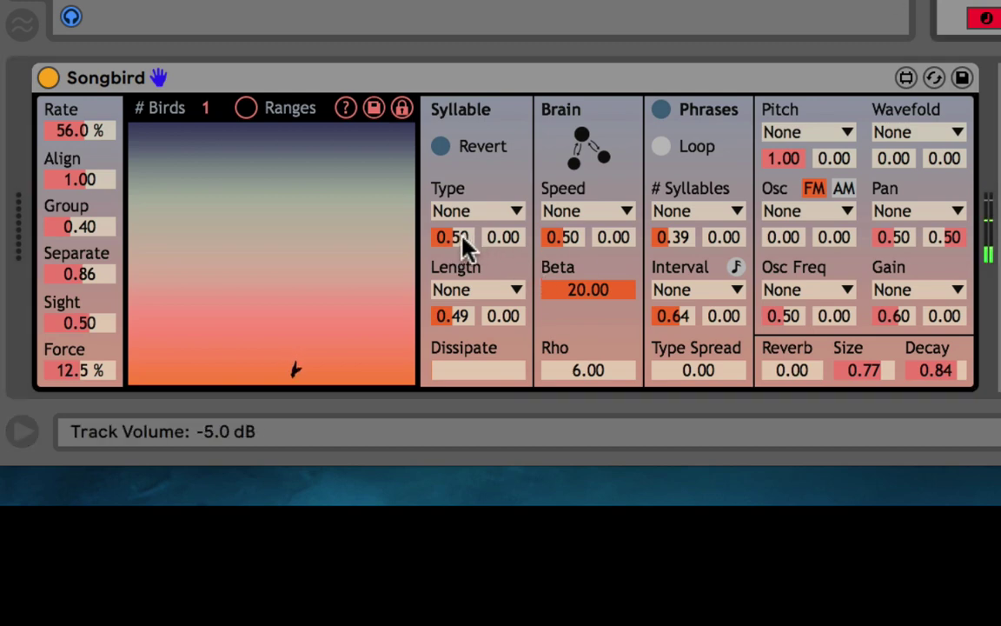
# Set the phrases' Type Spread to 1.00.
pyautogui.click(697, 370)
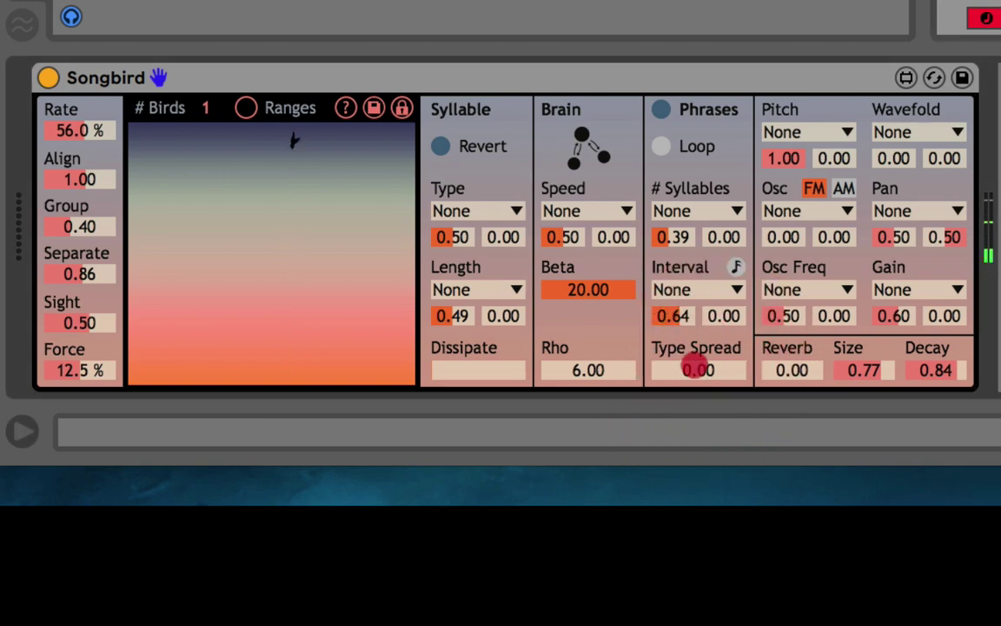
pyautogui.click(453, 236)
pyautogui.click(698, 370)
pyautogui.moveTo(697, 370); pyautogui.dragTo(692, 105)
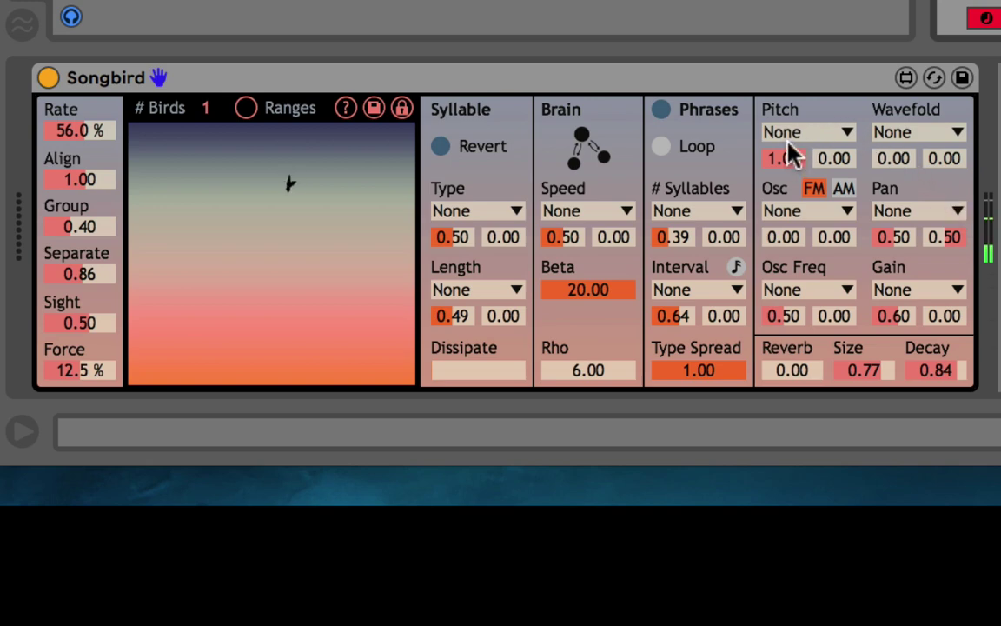
# Set the Pitch base to 0.57 and the syllable Length base to 0.78.
pyautogui.moveTo(778, 159)
pyautogui.mouseDown()
pyautogui.moveTo(777, 168)
pyautogui.moveTo(778, 160)
pyautogui.mouseUp()
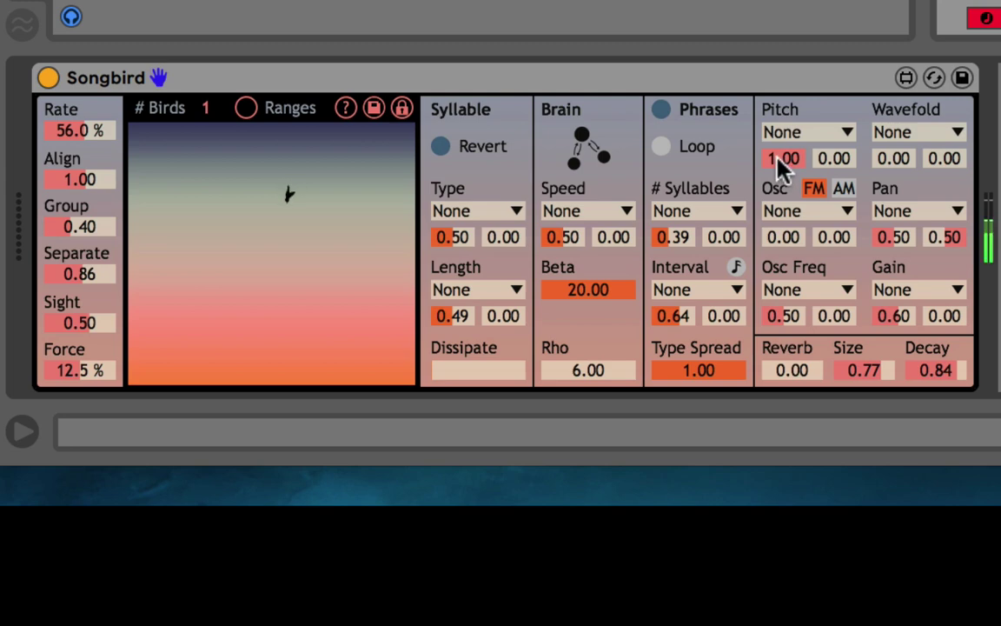
pyautogui.moveTo(778, 160); pyautogui.dragTo(775, 257)
pyautogui.moveTo(456, 318); pyautogui.dragTo(447, 261)
# Set # Birds to 7 and modulate Pitch by Spread with an amount of 0.31.
pyautogui.moveTo(205, 108); pyautogui.dragTo(202, 75)
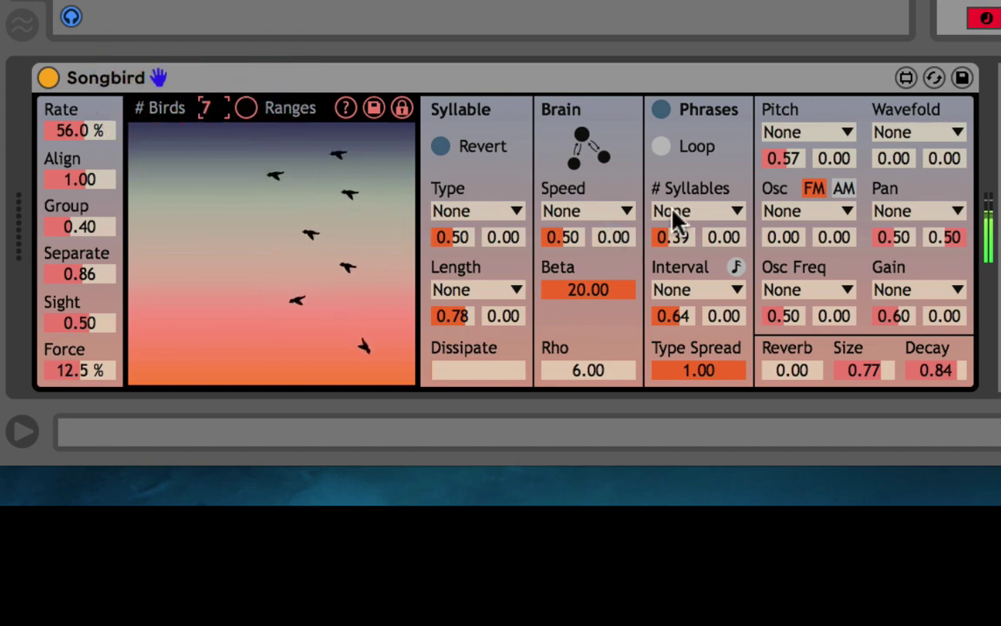
pyautogui.click(829, 133)
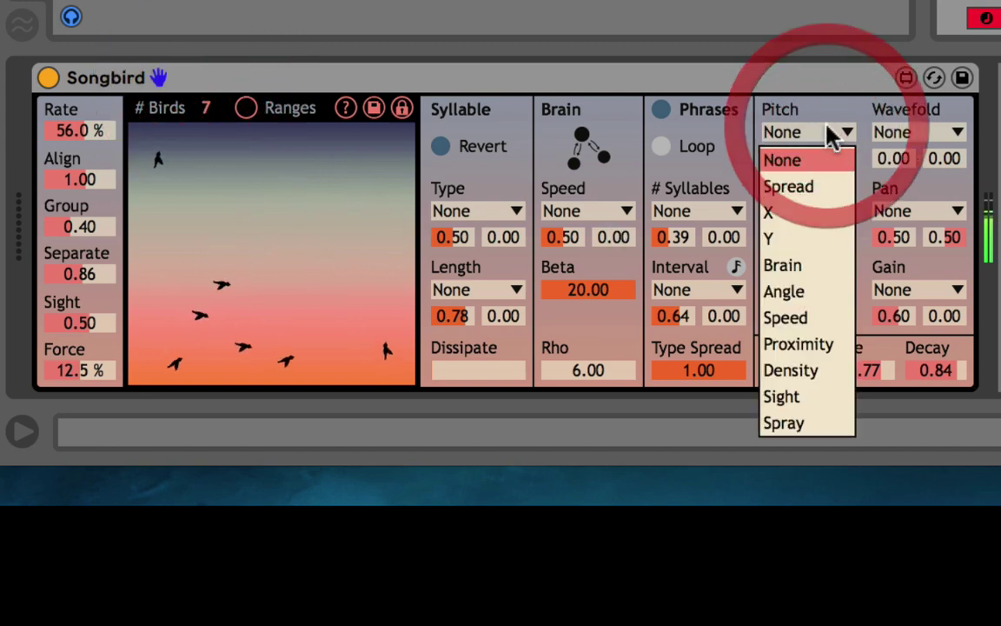
pyautogui.click(808, 185)
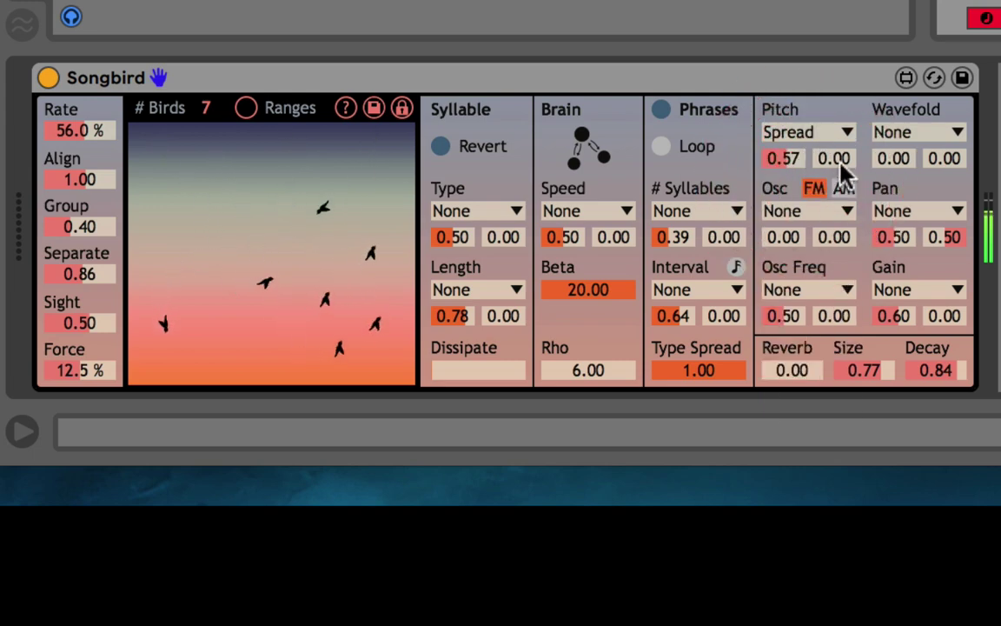
pyautogui.click(841, 158)
pyautogui.moveTo(841, 158); pyautogui.dragTo(845, 125)
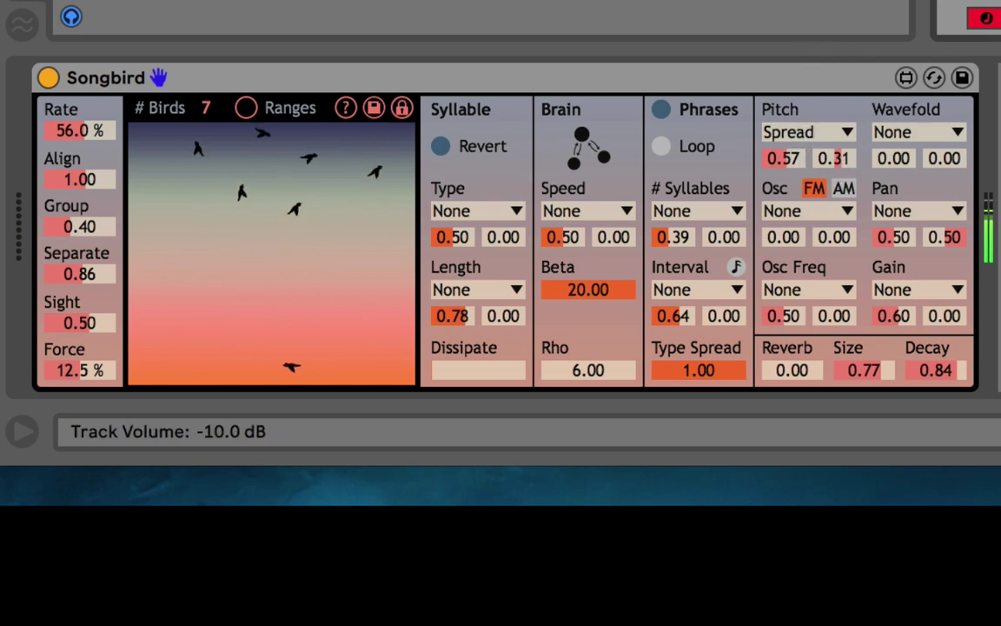
# Try X and Y as the modulation source for Pitch.
pyautogui.click(817, 133)
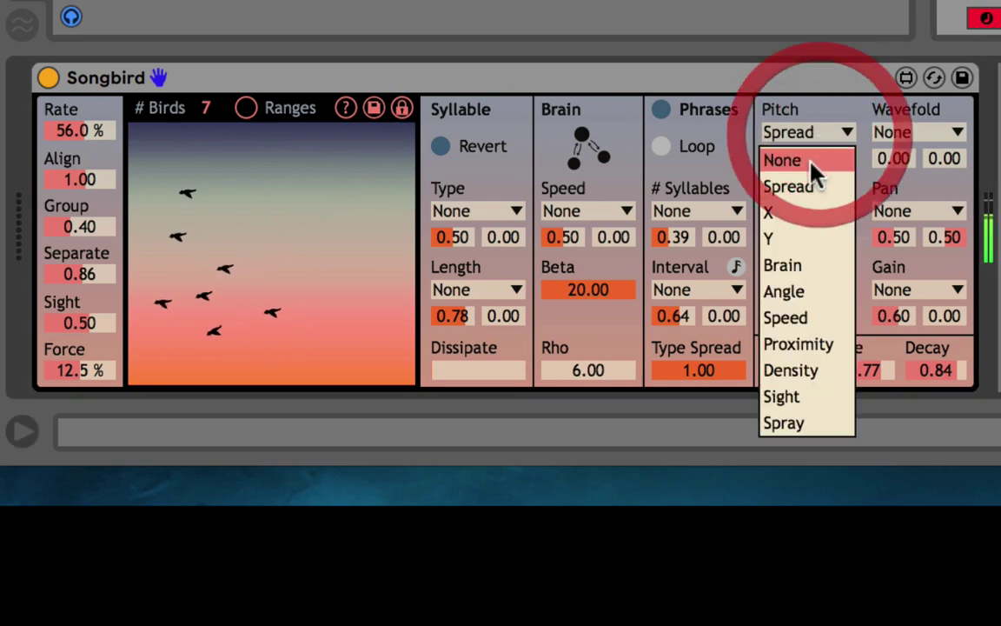
pyautogui.click(806, 196)
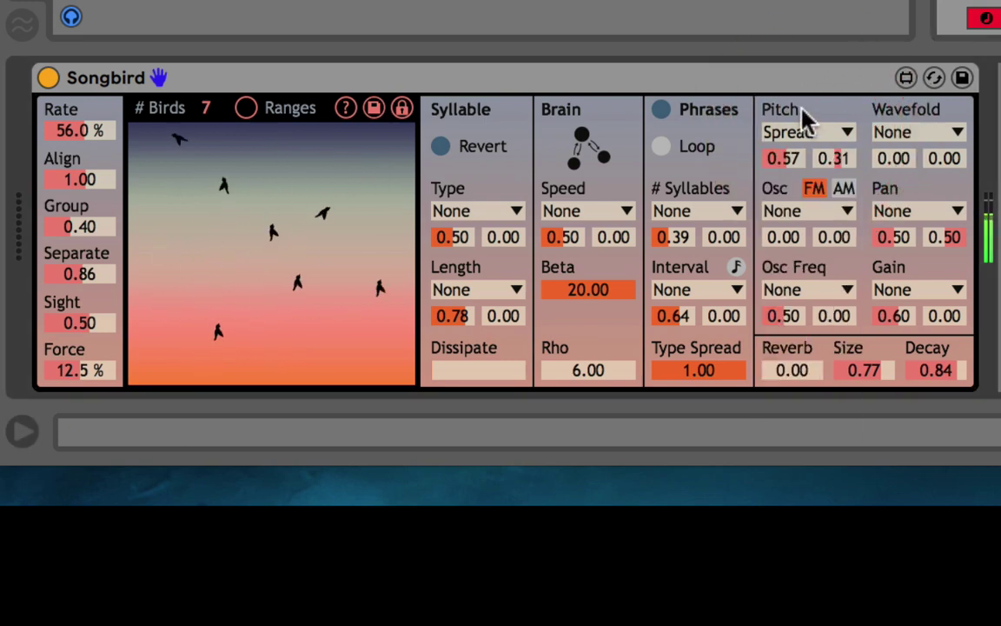
pyautogui.click(806, 137)
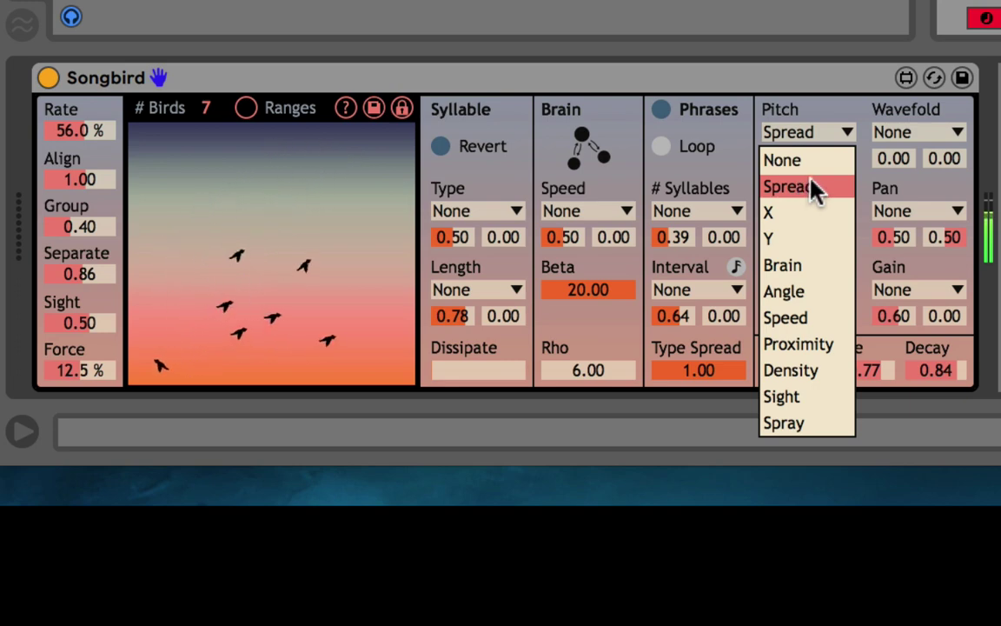
pyautogui.click(808, 218)
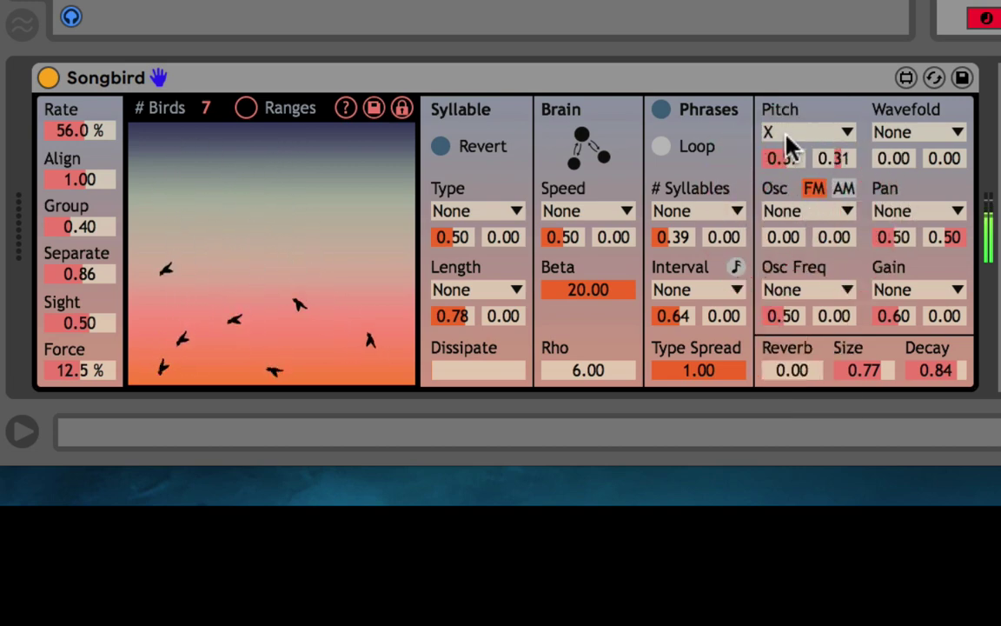
pyautogui.click(809, 132)
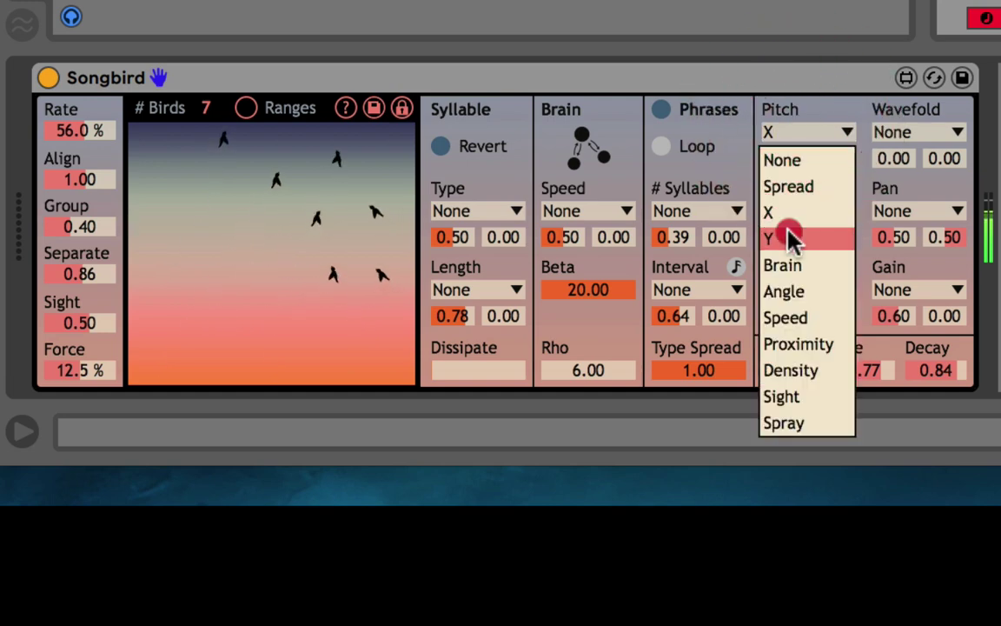
pyautogui.click(791, 236)
# Modulate Pitch by Brain with an amount of 0.39.
pyautogui.click(832, 135)
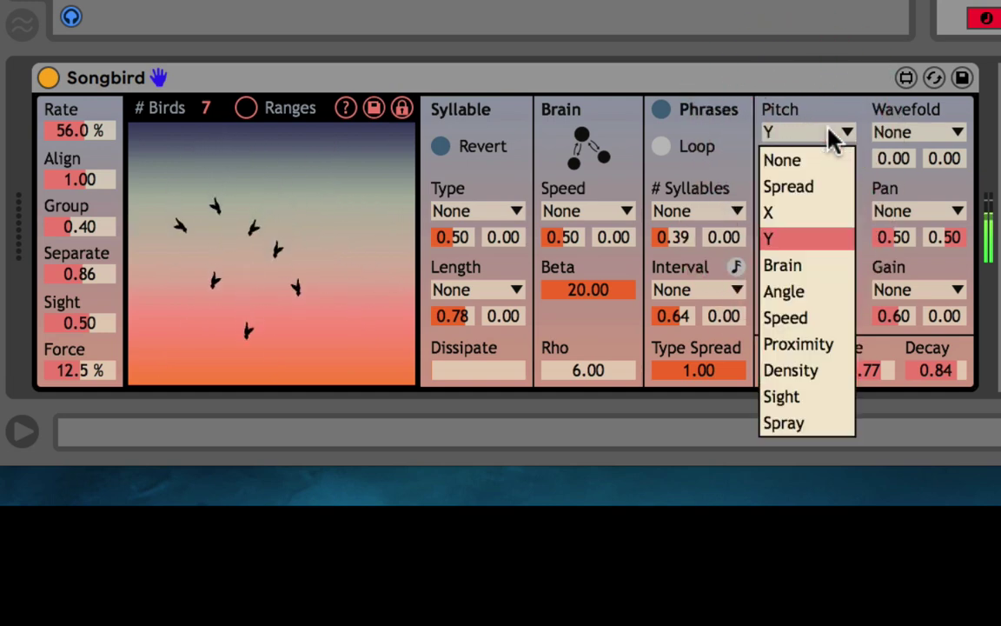
pyautogui.click(797, 266)
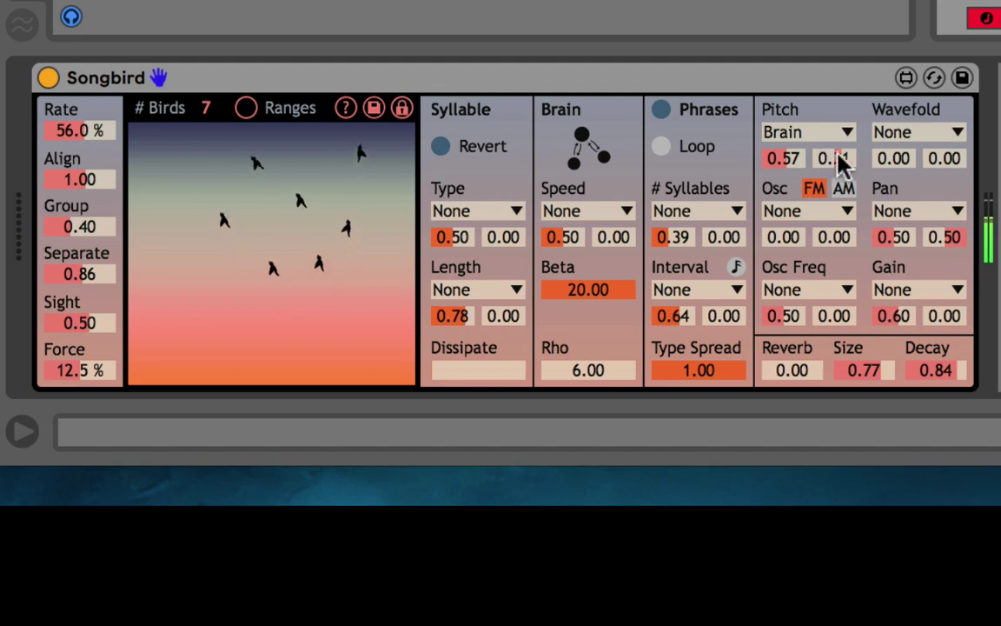
pyautogui.moveTo(839, 160)
pyautogui.mouseDown()
pyautogui.moveTo(840, 132)
pyautogui.moveTo(838, 161)
pyautogui.mouseUp()
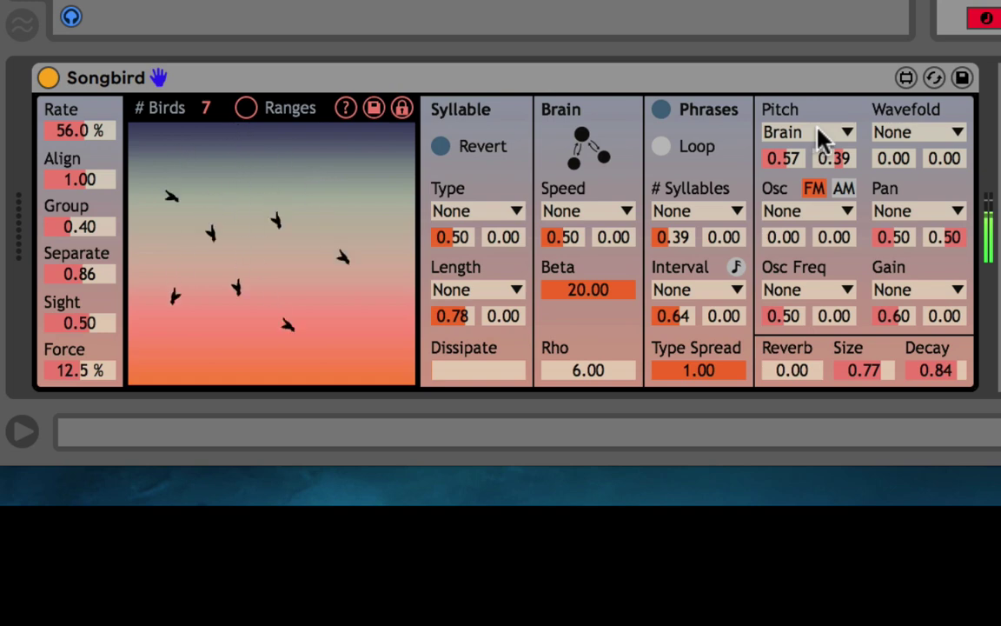
# Try Angle and Speed as the Pitch modulation source, testing Speed with Force at 81.2 % and undoing that Force change.
pyautogui.click(810, 135)
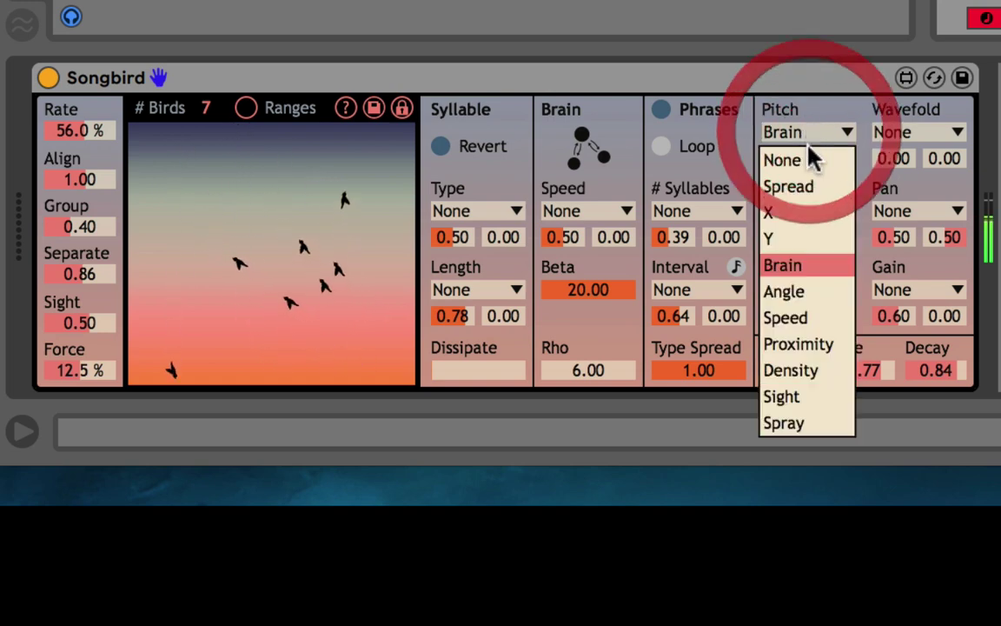
pyautogui.click(808, 292)
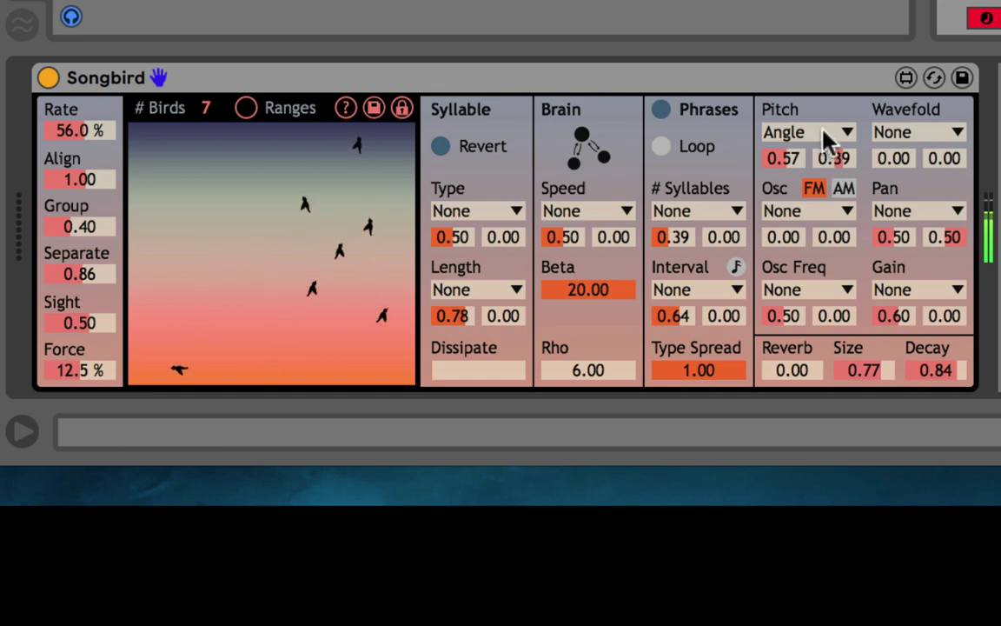
pyautogui.click(827, 137)
pyautogui.click(822, 319)
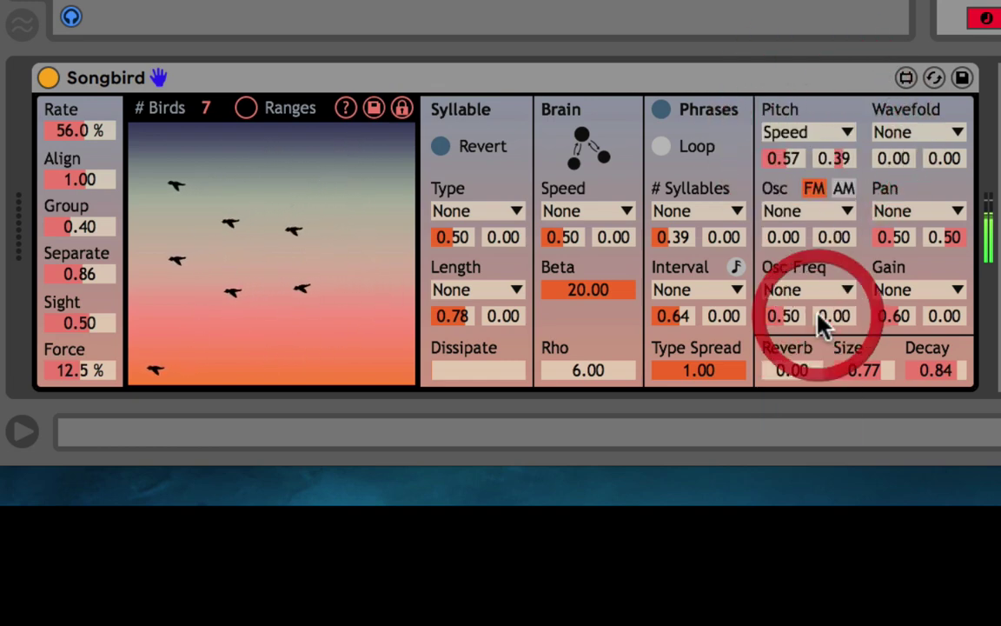
pyautogui.moveTo(90, 371)
pyautogui.mouseDown()
pyautogui.moveTo(78, 273)
pyautogui.moveTo(94, 382)
pyautogui.mouseUp()
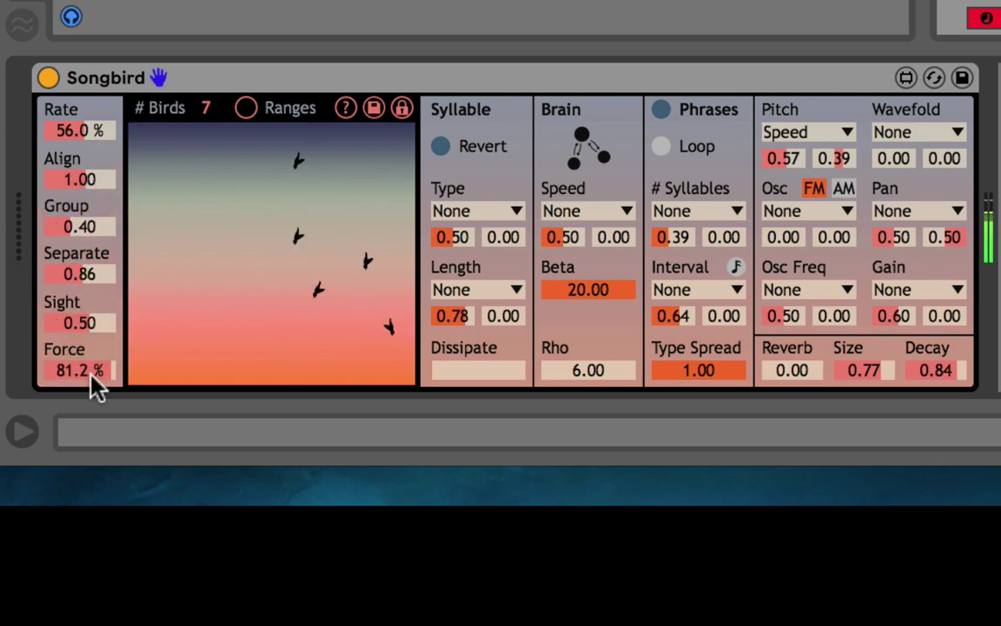
pyautogui.hotkey('ctrl', 'z')
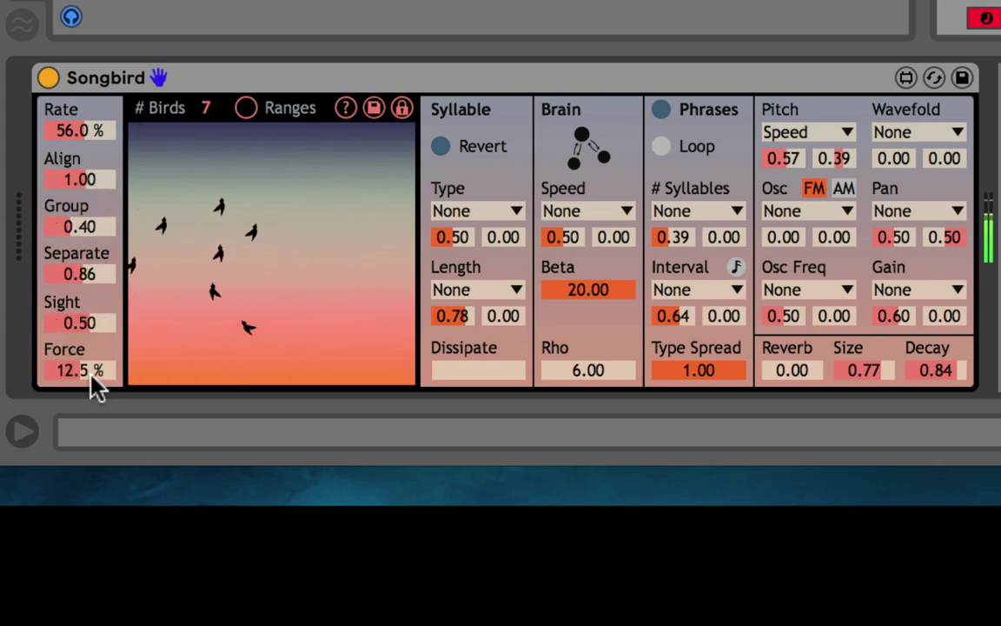
# Try Proximity and Density as the modulation source for Pitch.
pyautogui.click(801, 135)
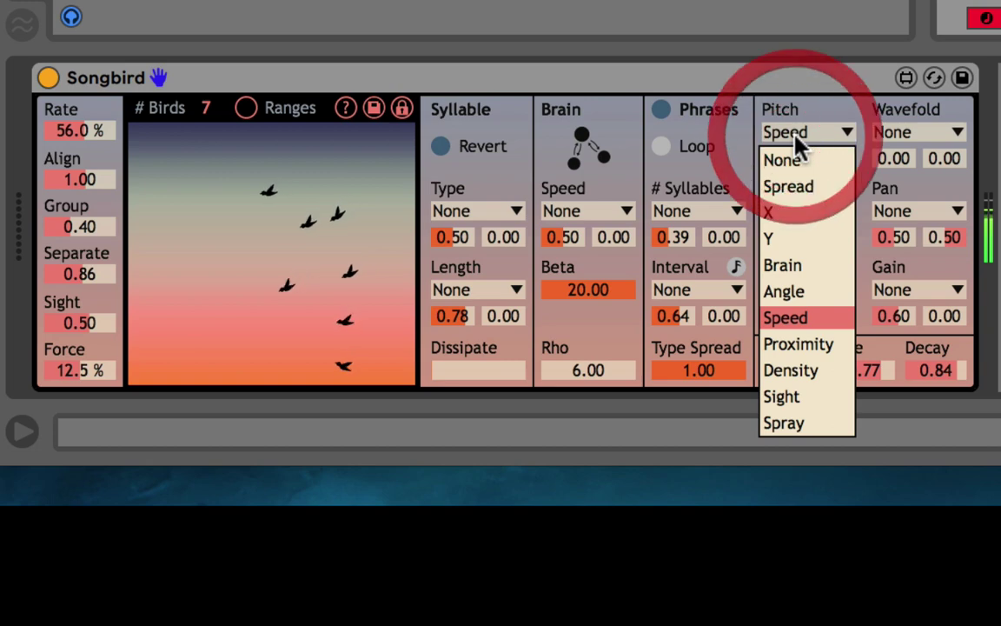
pyautogui.click(787, 347)
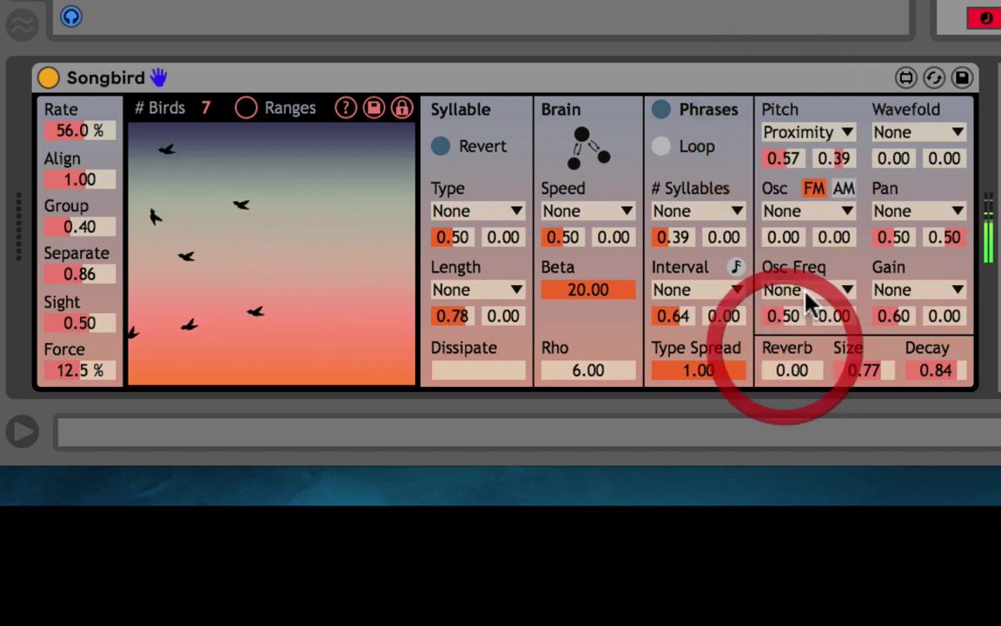
pyautogui.click(845, 134)
pyautogui.click(787, 372)
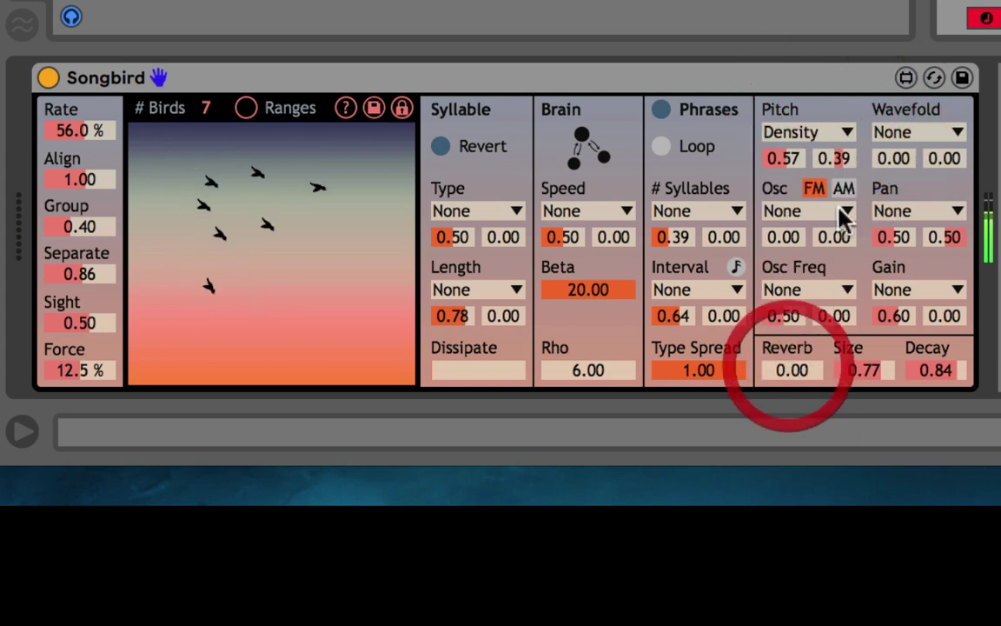
# Try Sight as the Pitch modulation source, show the birds' Ranges, and vary the flock's Sight before returning it to 0.50.
pyautogui.click(825, 135)
pyautogui.click(799, 400)
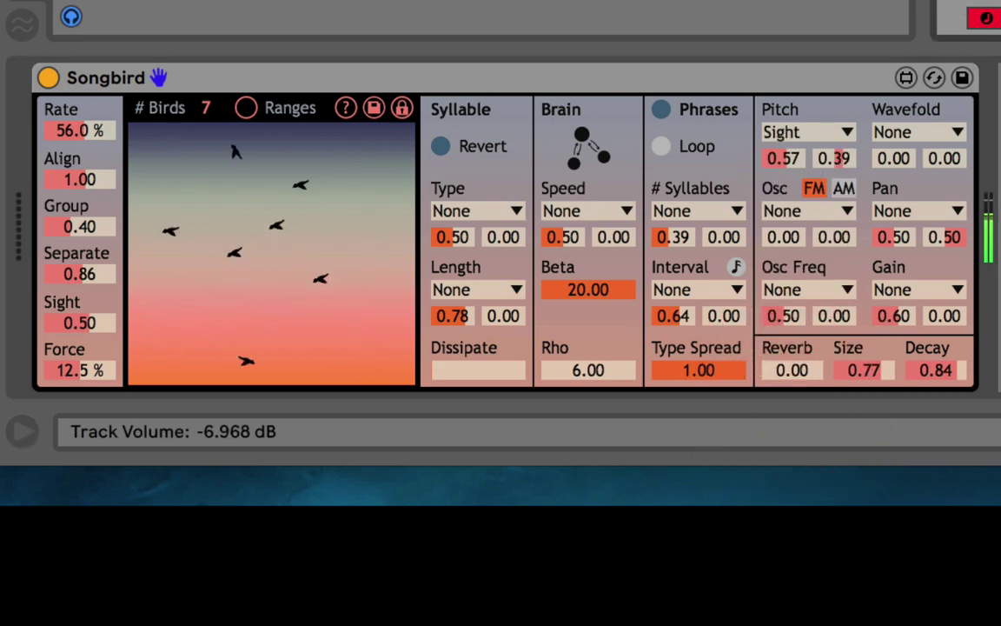
pyautogui.click(248, 107)
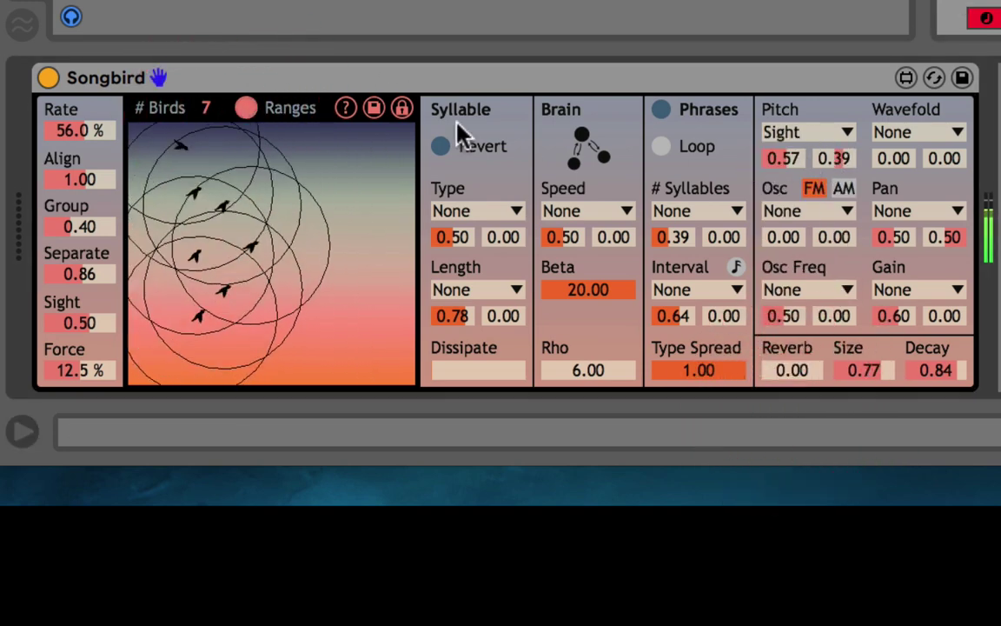
pyautogui.click(79, 324)
pyautogui.moveTo(79, 324)
pyautogui.mouseDown()
pyautogui.moveTo(86, 419)
pyautogui.moveTo(49, 263)
pyautogui.moveTo(58, 226)
pyautogui.moveTo(67, 347)
pyautogui.moveTo(85, 326)
pyautogui.mouseUp()
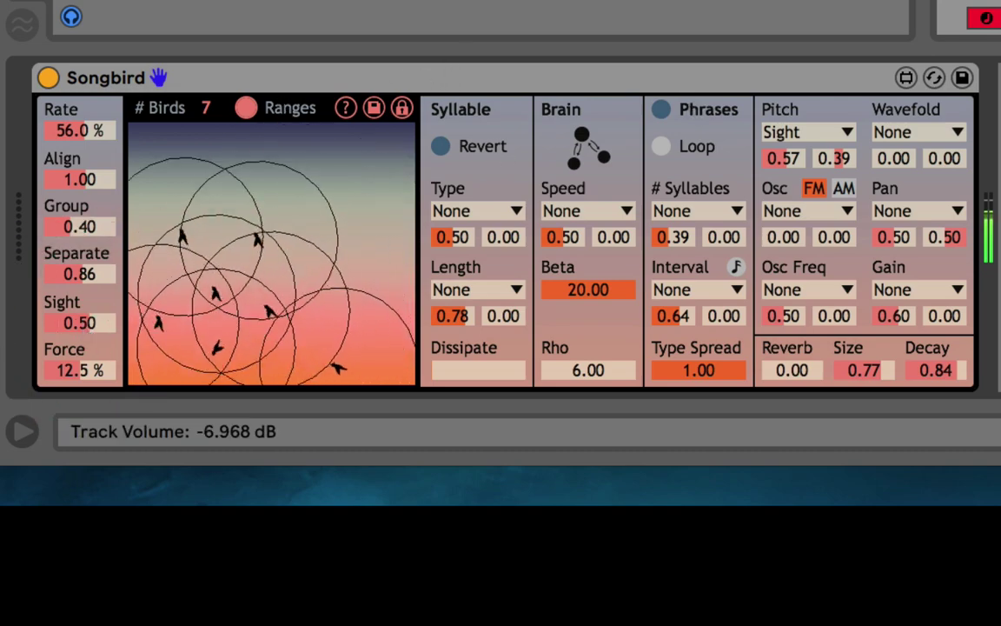
# Try Spray as the modulation source for Pitch and hide the birds' Ranges.
pyautogui.click(831, 136)
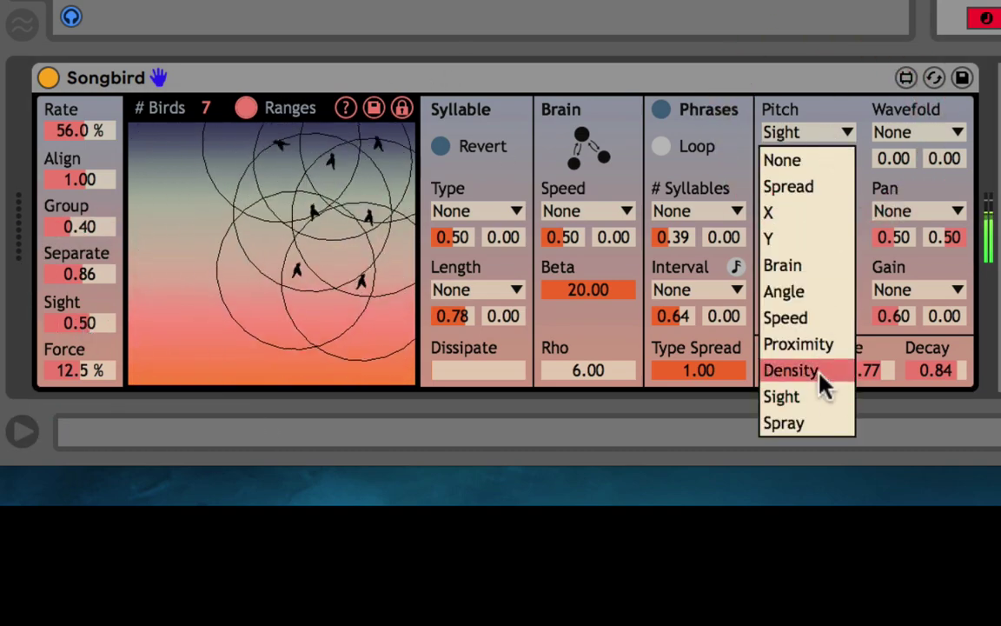
pyautogui.click(817, 424)
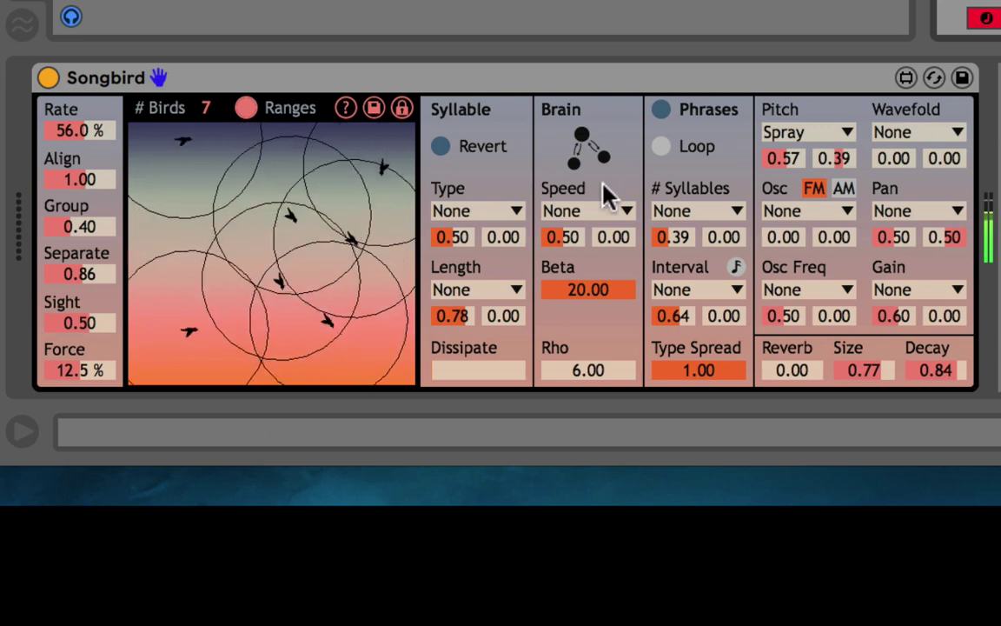
pyautogui.click(247, 107)
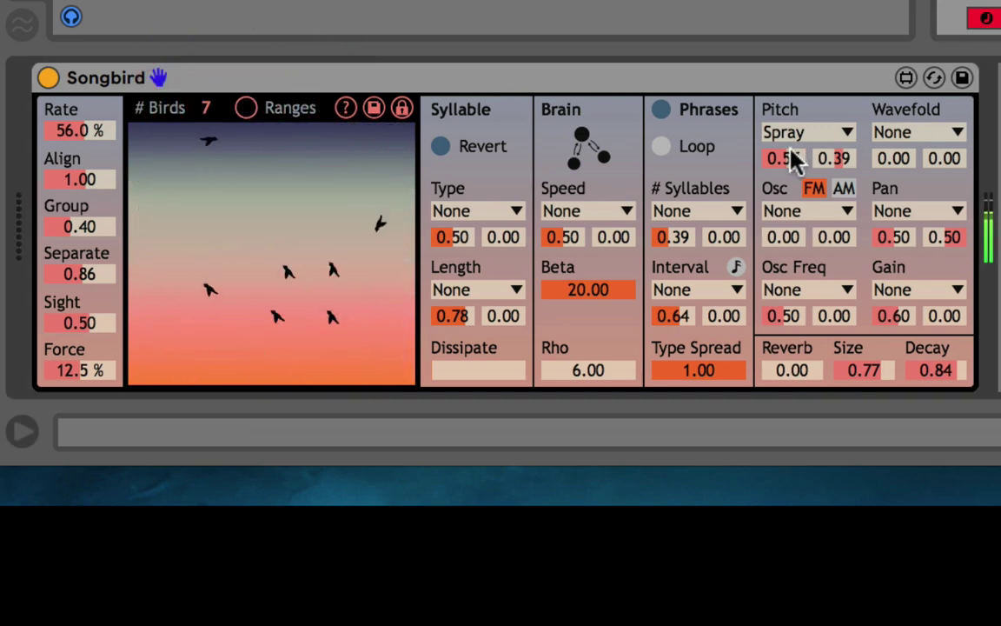
# Try Pitch without modulation across different base values, and settle on a base of 0.43 modulated by Spread.
pyautogui.click(841, 136)
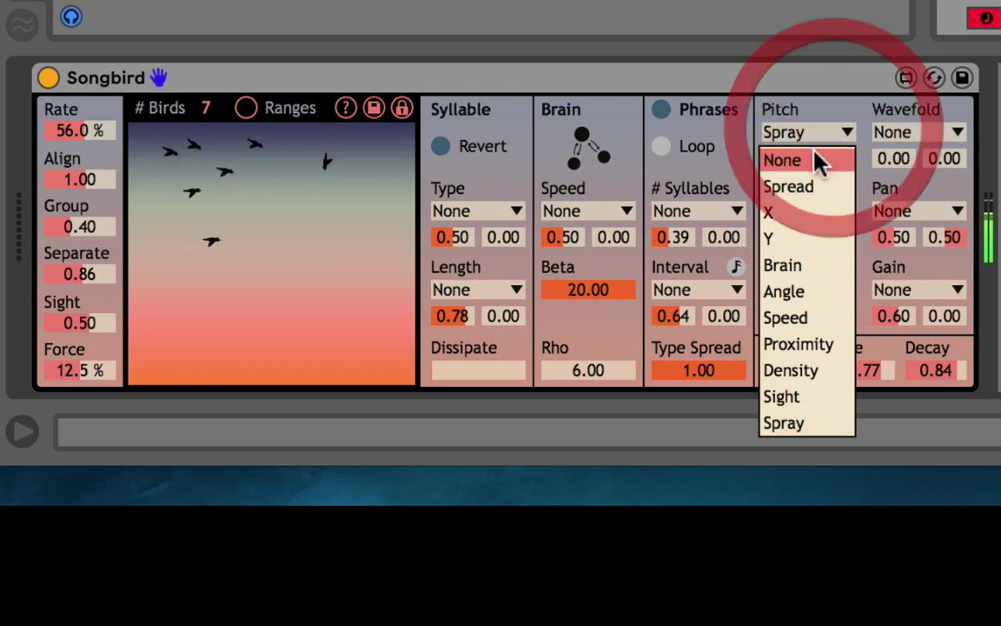
pyautogui.click(821, 160)
pyautogui.moveTo(798, 162); pyautogui.dragTo(822, 156)
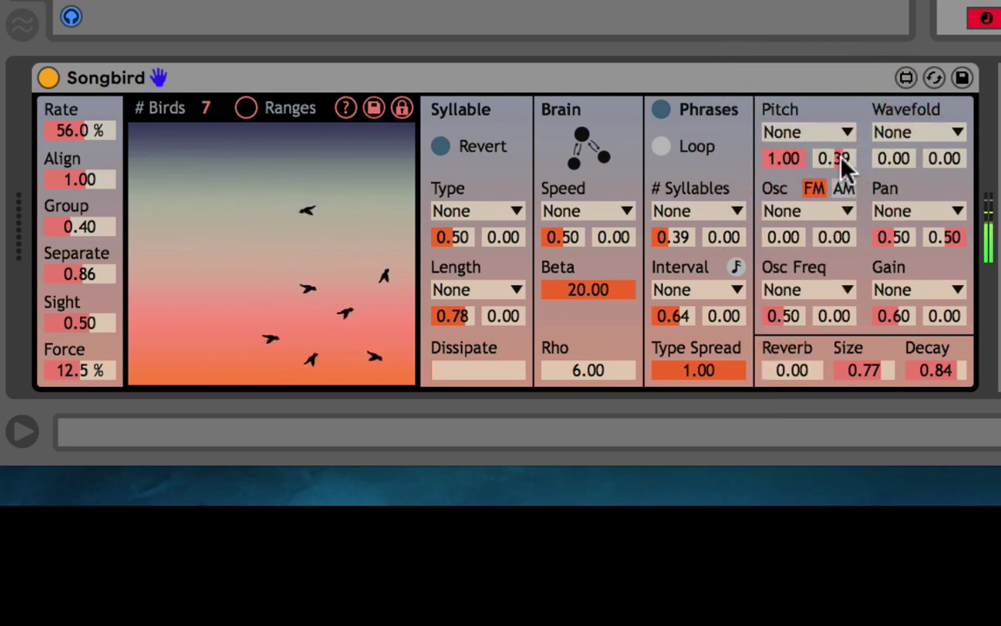
pyautogui.click(795, 137)
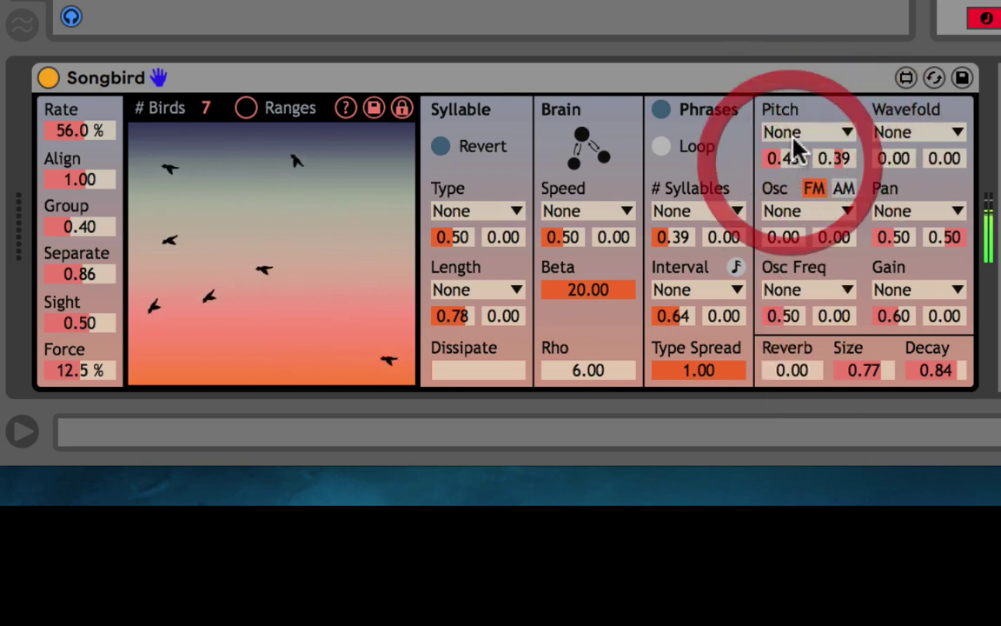
pyautogui.click(804, 185)
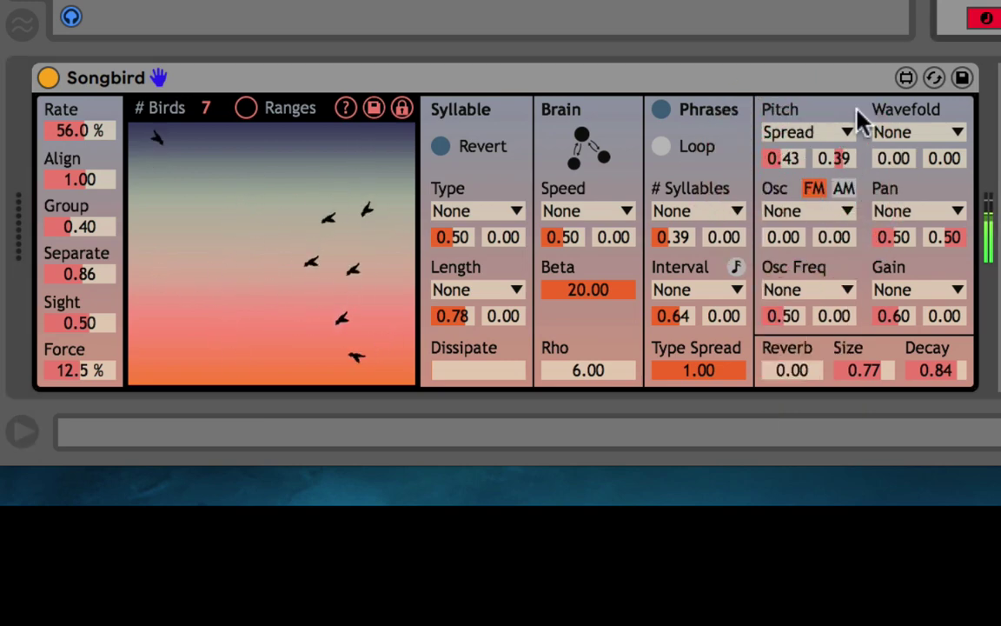
pyautogui.moveTo(895, 161)
pyautogui.mouseDown()
pyautogui.moveTo(856, 35)
pyautogui.moveTo(867, 143)
pyautogui.moveTo(893, 156)
pyautogui.moveTo(893, 336)
pyautogui.moveTo(853, 107)
pyautogui.moveTo(852, 161)
pyautogui.mouseUp()
pyautogui.click(860, 313)
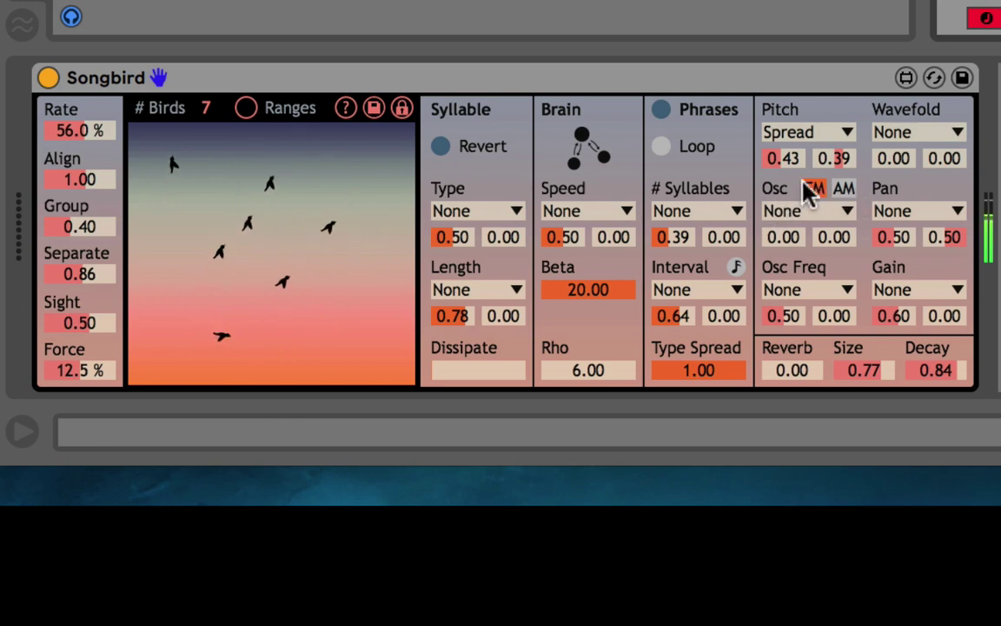
# Set the oscillator amount to 0.51 in FM mode and the Osc Freq base to 0.55.
pyautogui.click(849, 193)
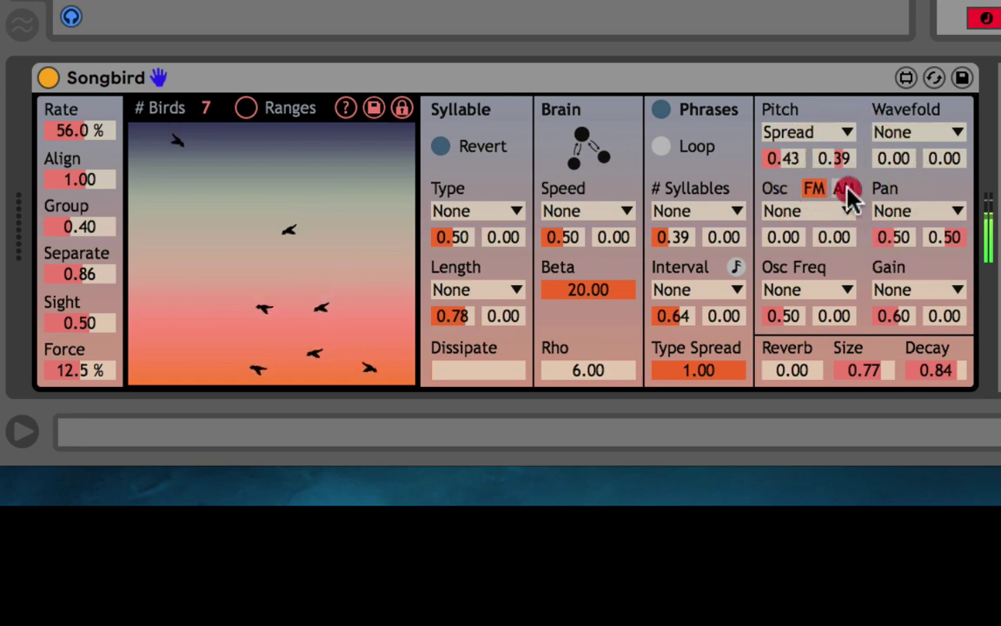
pyautogui.moveTo(775, 237); pyautogui.dragTo(744, 127)
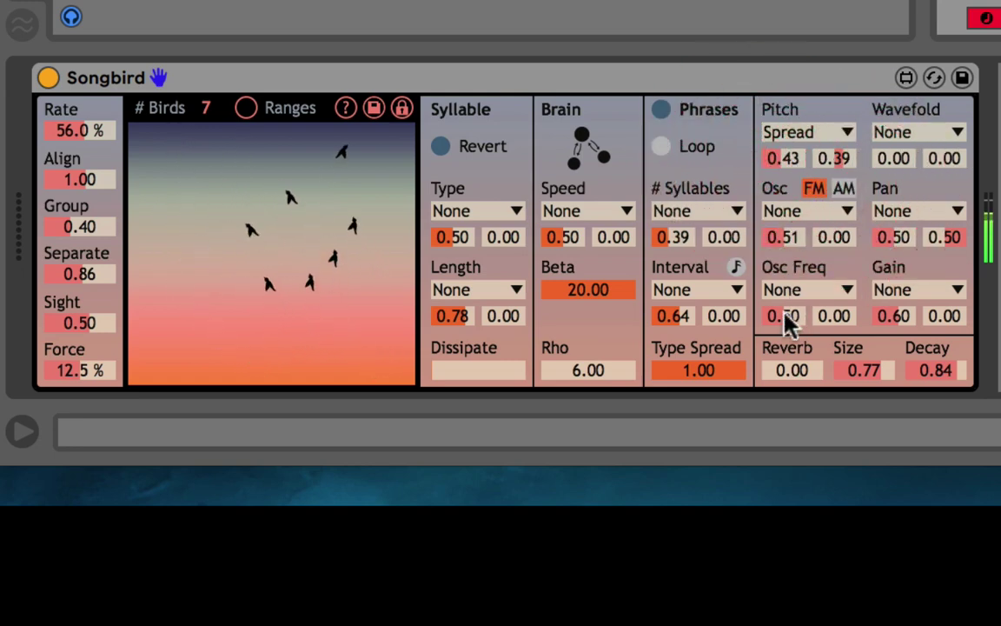
pyautogui.moveTo(787, 318); pyautogui.dragTo(726, 380)
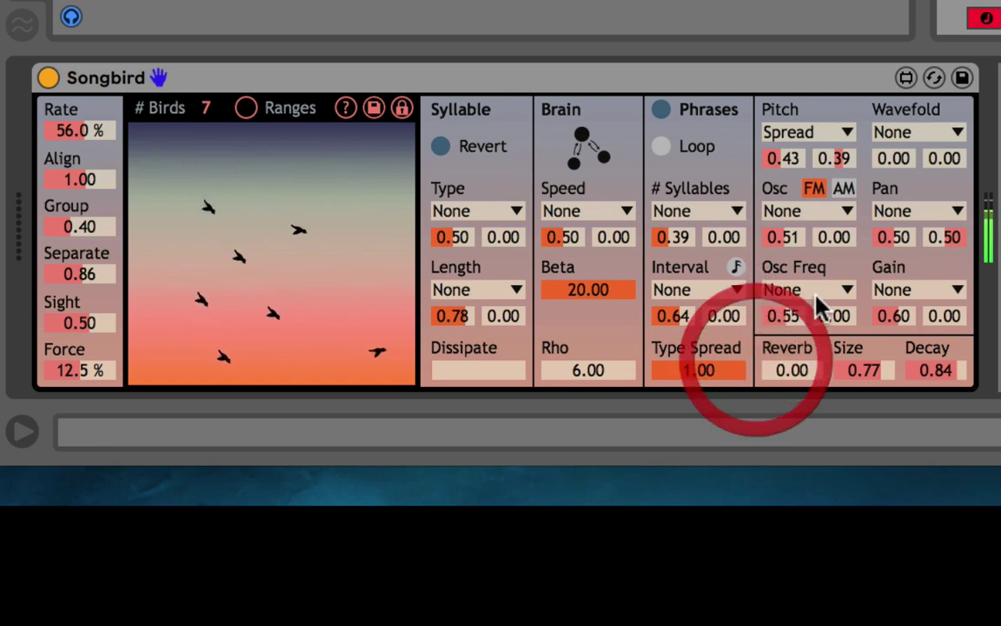
# Modulate Osc Freq by Angle with a base of 0.48 and a depth of 0.34, and set the Osc amount to 0.53.
pyautogui.click(834, 292)
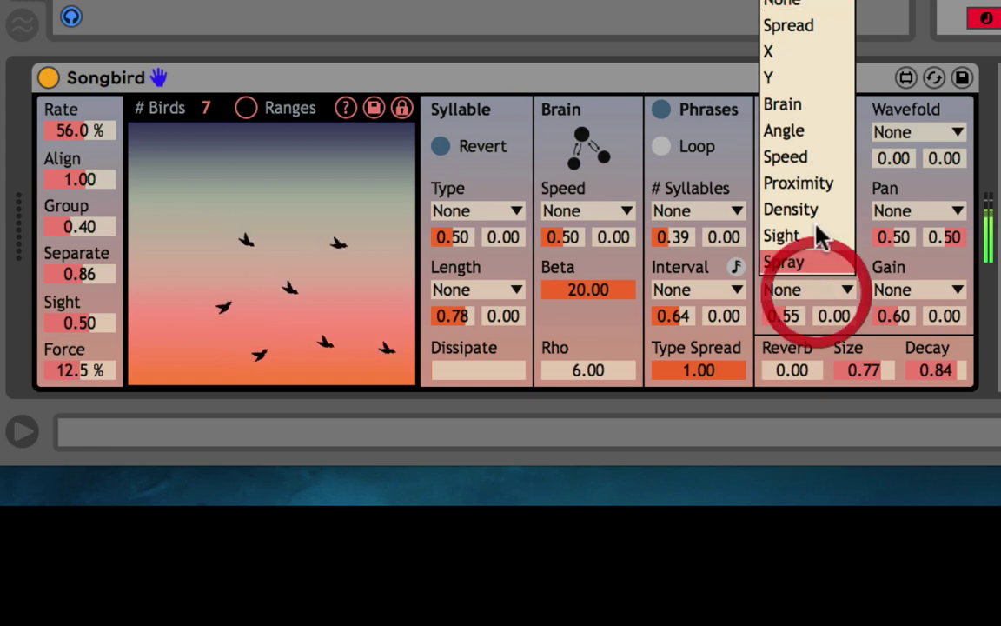
pyautogui.click(810, 132)
pyautogui.moveTo(836, 315); pyautogui.dragTo(827, 213)
pyautogui.moveTo(792, 315); pyautogui.dragTo(799, 339)
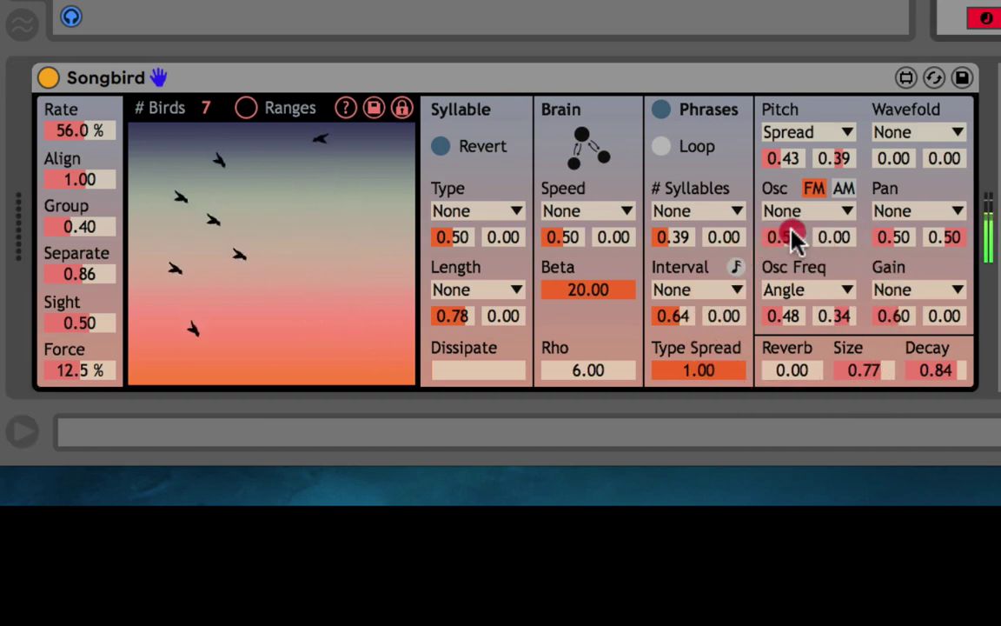
pyautogui.moveTo(792, 237); pyautogui.dragTo(792, 227)
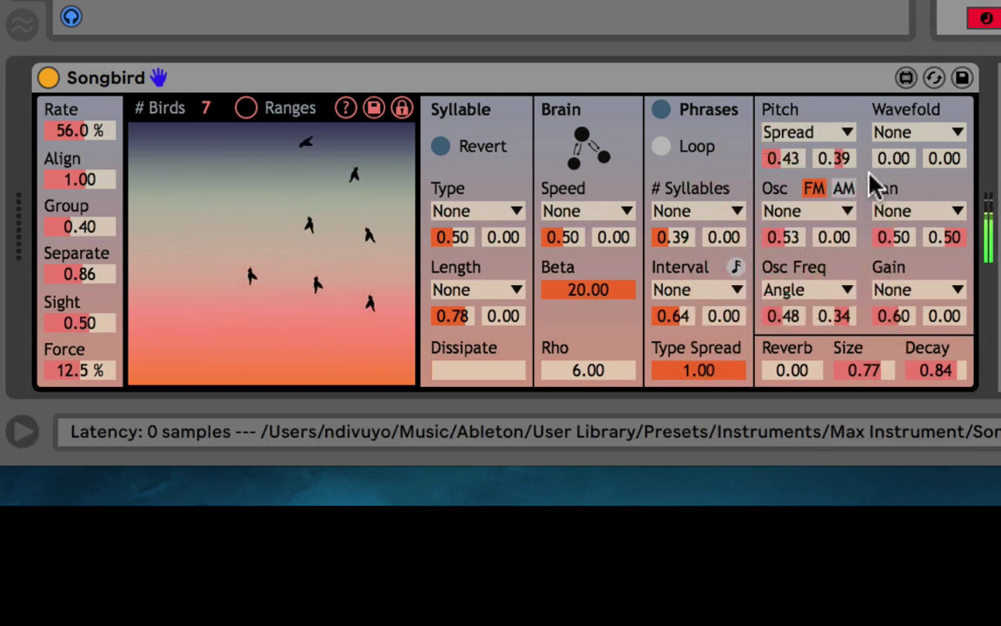
# Compare the oscillator's AM and FM modes, switching back and forth and ending on FM.
pyautogui.click(815, 190)
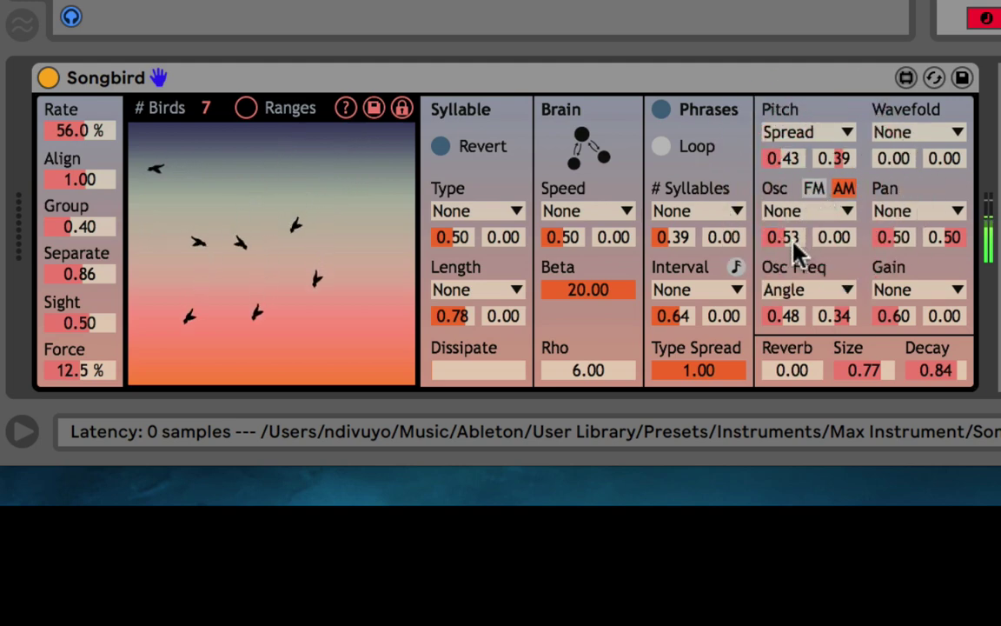
pyautogui.click(843, 188)
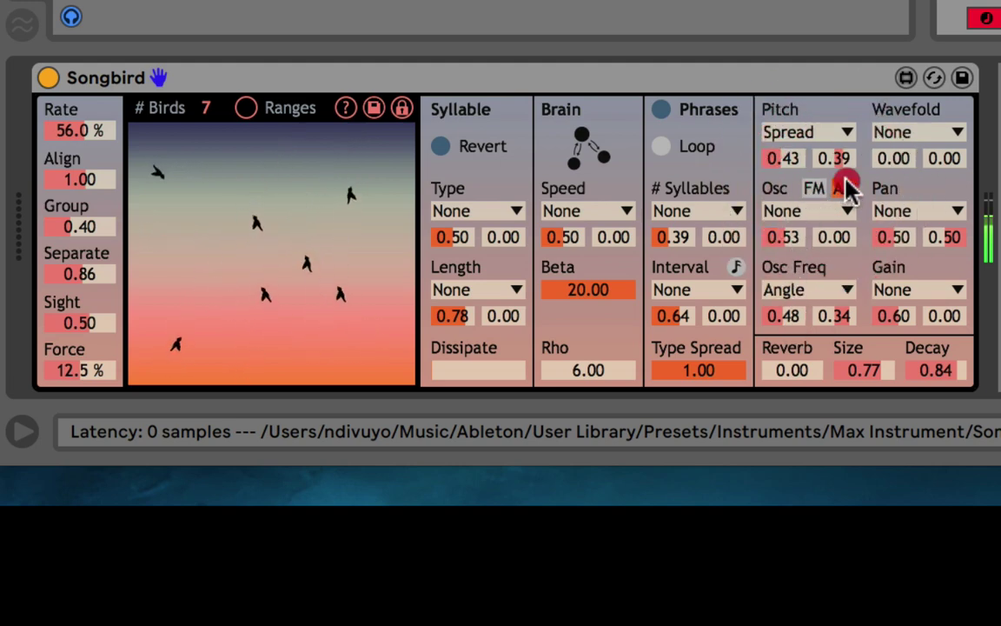
pyautogui.click(834, 190)
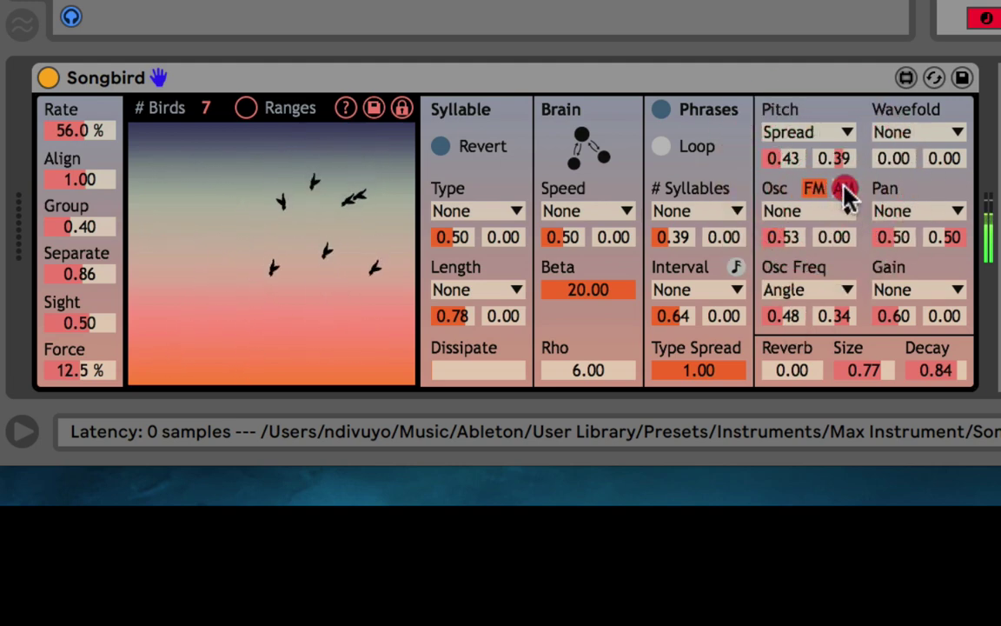
pyautogui.click(843, 191)
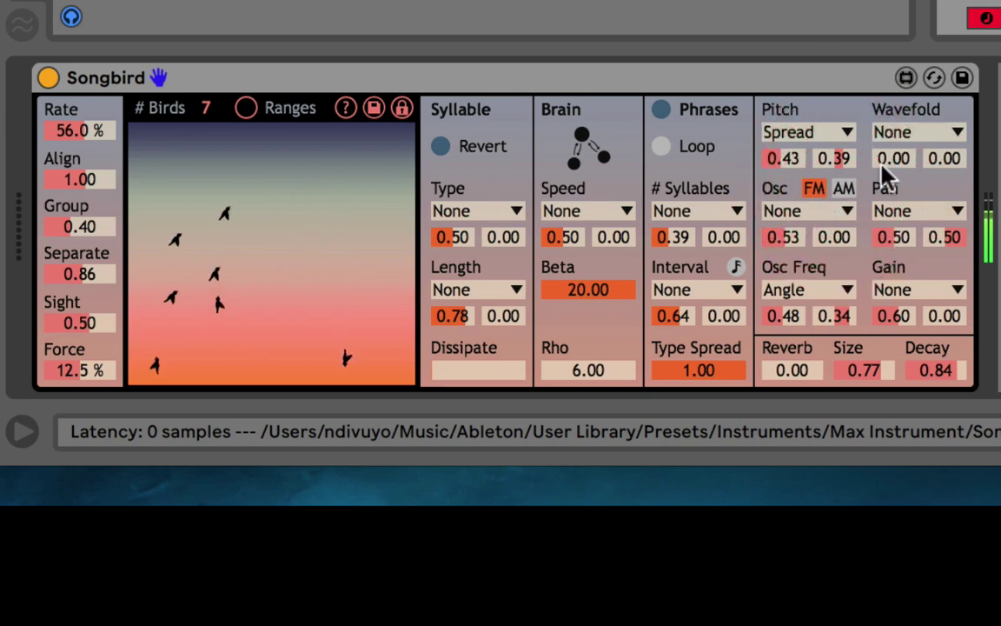
# Choose X as the modulation source for Pan.
pyautogui.click(908, 209)
pyautogui.click(912, 9)
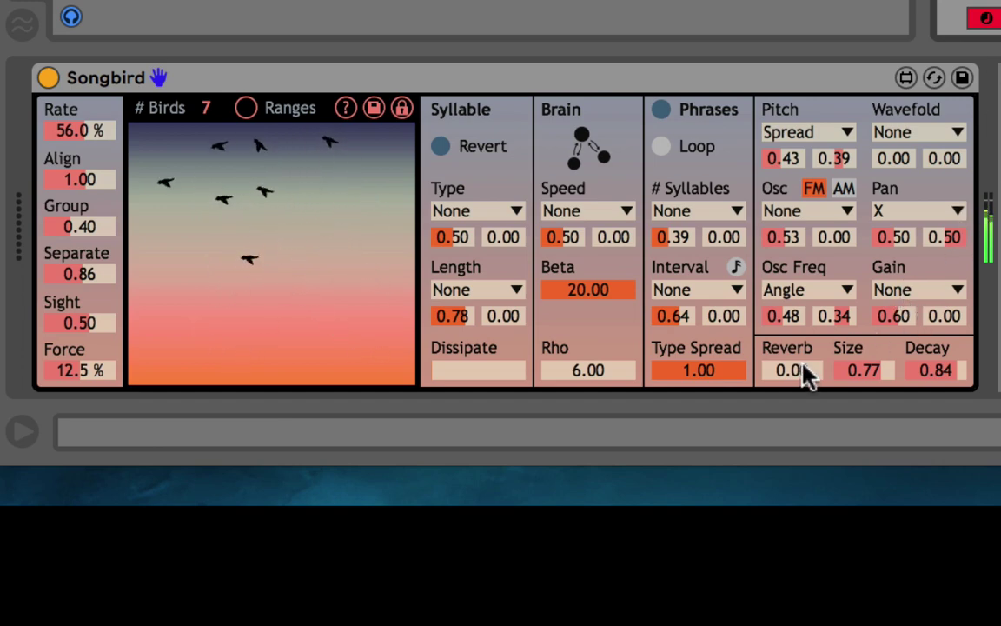
# Try different Reverb amounts with Size at 0.81 and Decay at 0.90, and set the Osc Freq base to 0.72.
pyautogui.moveTo(805, 370); pyautogui.dragTo(786, 308)
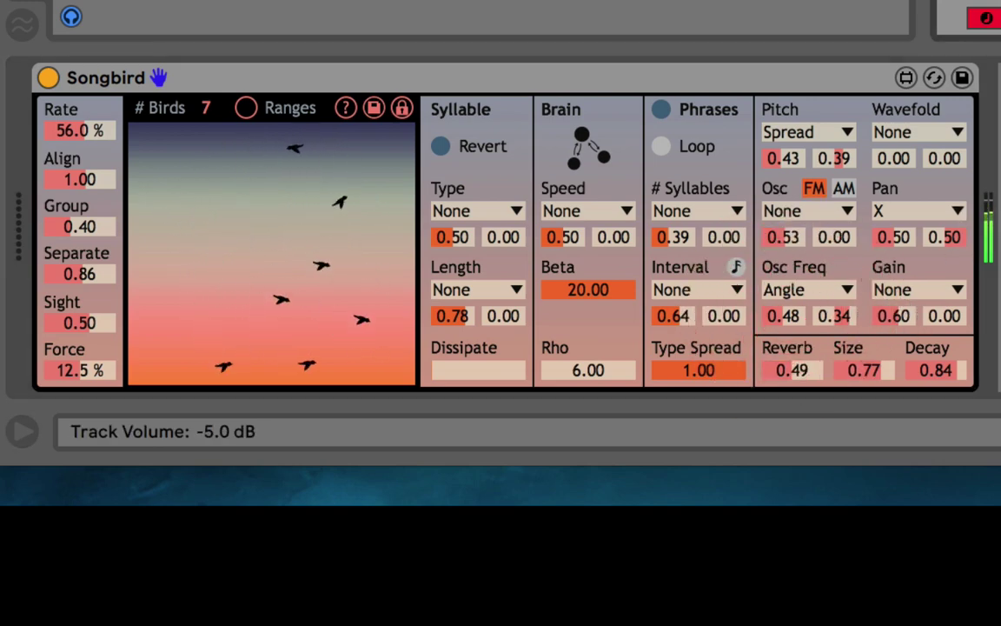
pyautogui.moveTo(849, 369)
pyautogui.mouseDown()
pyautogui.moveTo(844, 396)
pyautogui.moveTo(845, 319)
pyautogui.moveTo(849, 372)
pyautogui.mouseUp()
pyautogui.moveTo(925, 370); pyautogui.dragTo(921, 348)
pyautogui.moveTo(791, 378); pyautogui.dragTo(766, 257)
pyautogui.moveTo(767, 311)
pyautogui.mouseDown()
pyautogui.moveTo(793, 313)
pyautogui.moveTo(779, 314)
pyautogui.moveTo(786, 339)
pyautogui.moveTo(774, 257)
pyautogui.moveTo(786, 312)
pyautogui.mouseUp()
pyautogui.moveTo(789, 369); pyautogui.dragTo(793, 439)
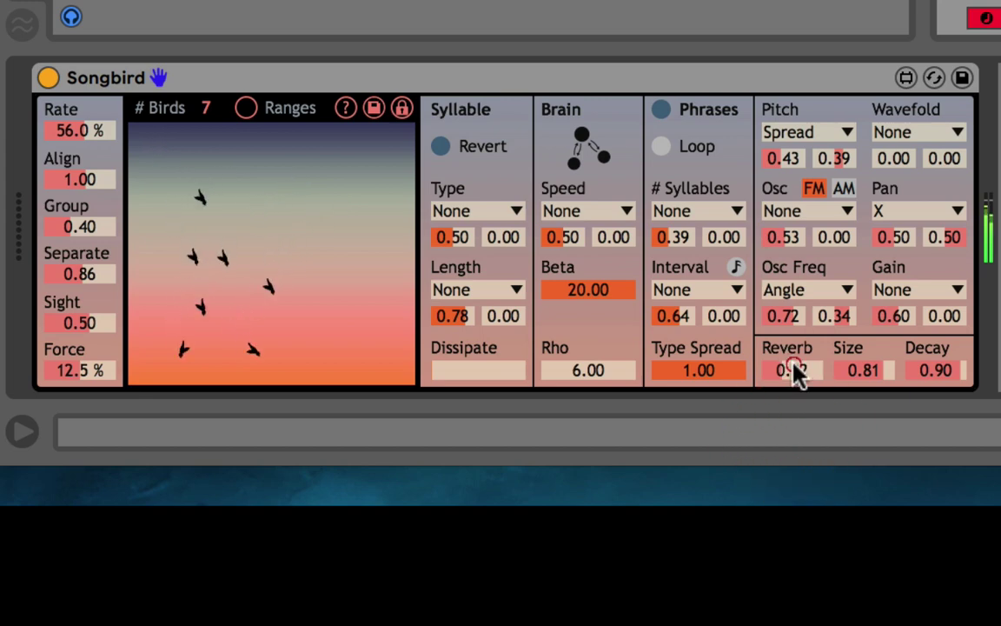